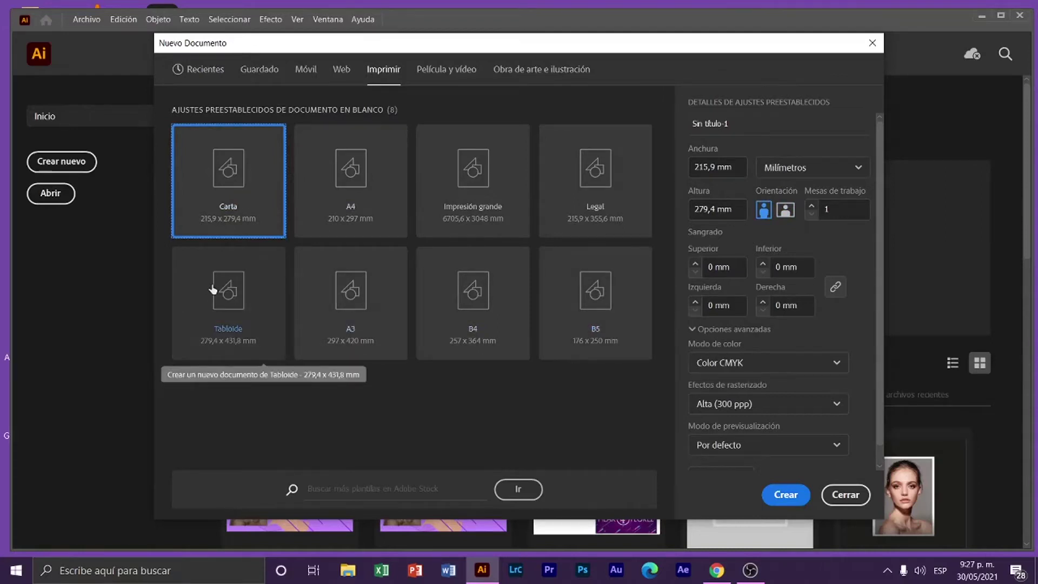
Create a new Tabloide print document in centimetres, with CMYK colour mode and 300 ppi raster effects
left_click(213, 288)
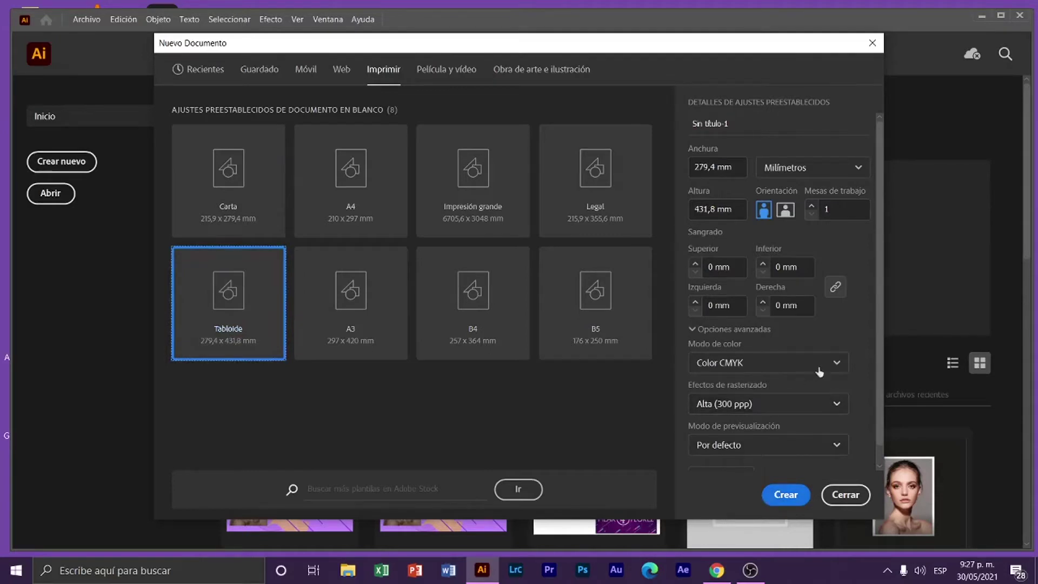
left_click(841, 365)
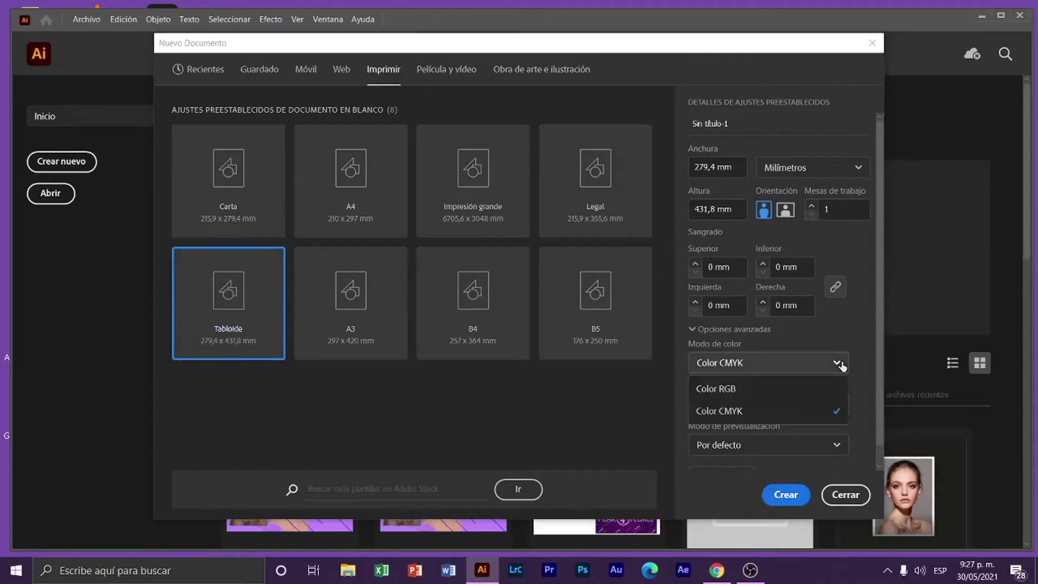
left_click(735, 390)
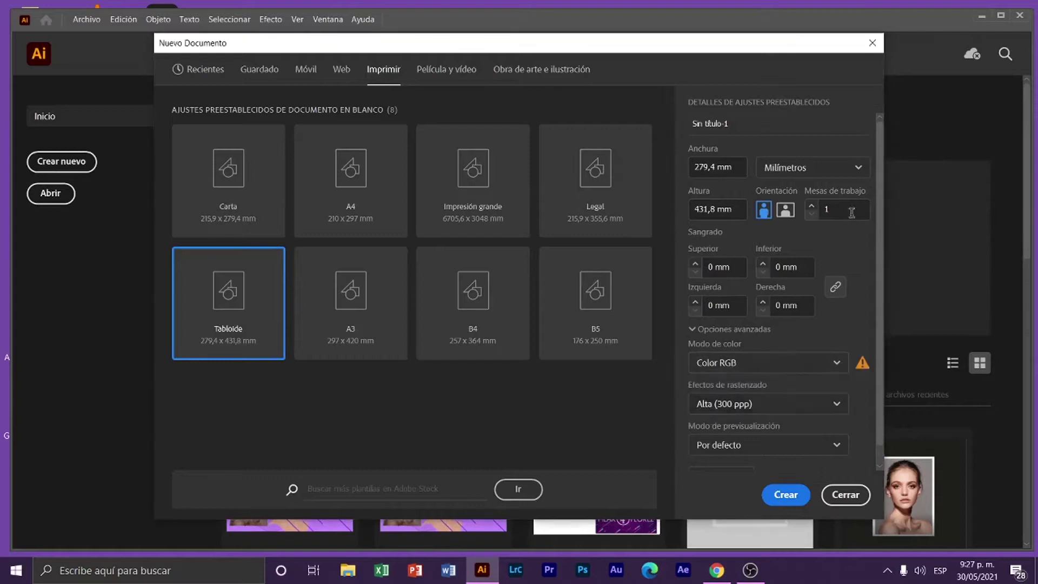
left_click(860, 167)
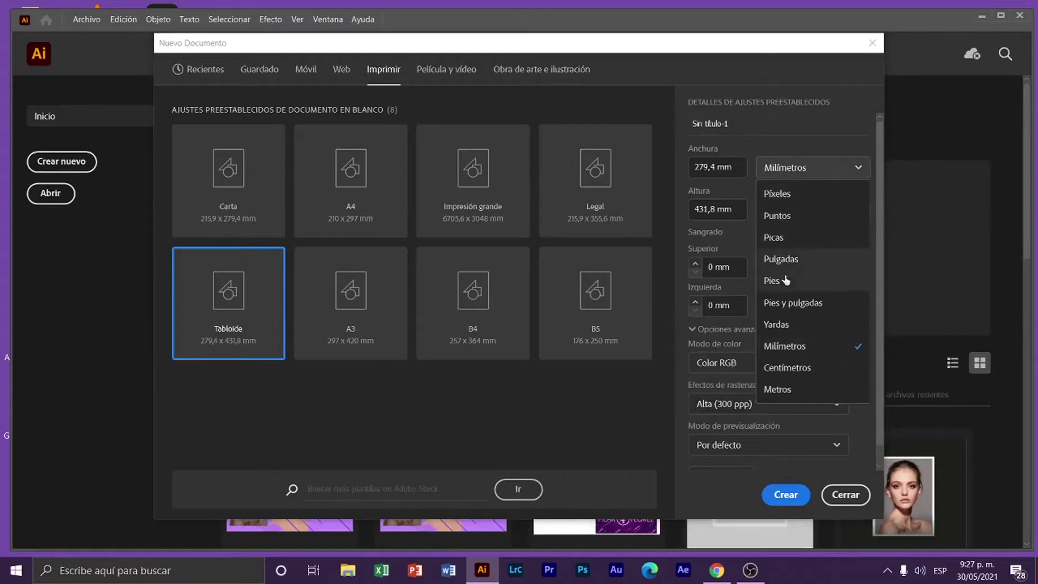
left_click(806, 367)
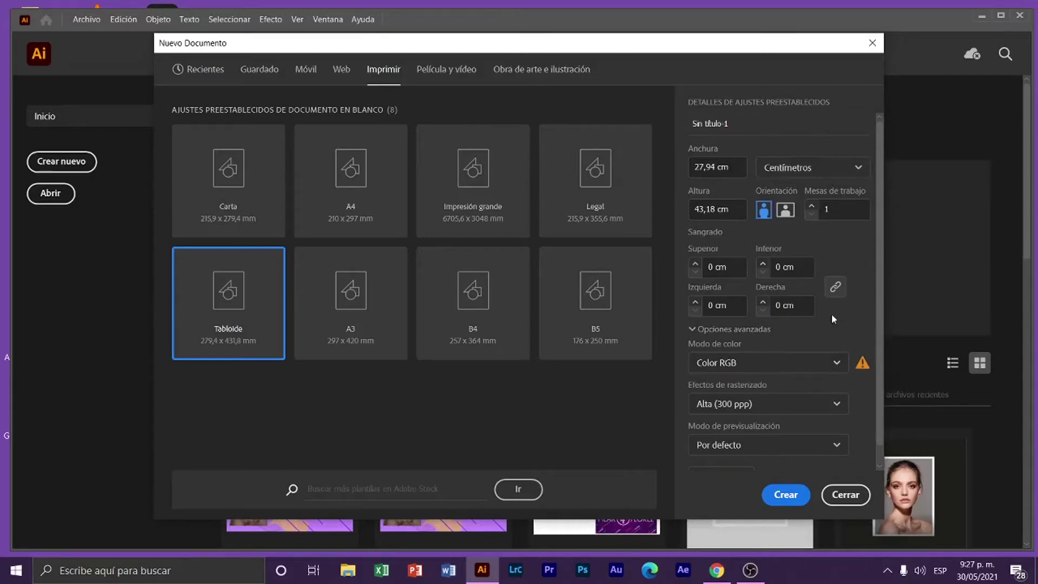
scroll(830, 330, "down", 1)
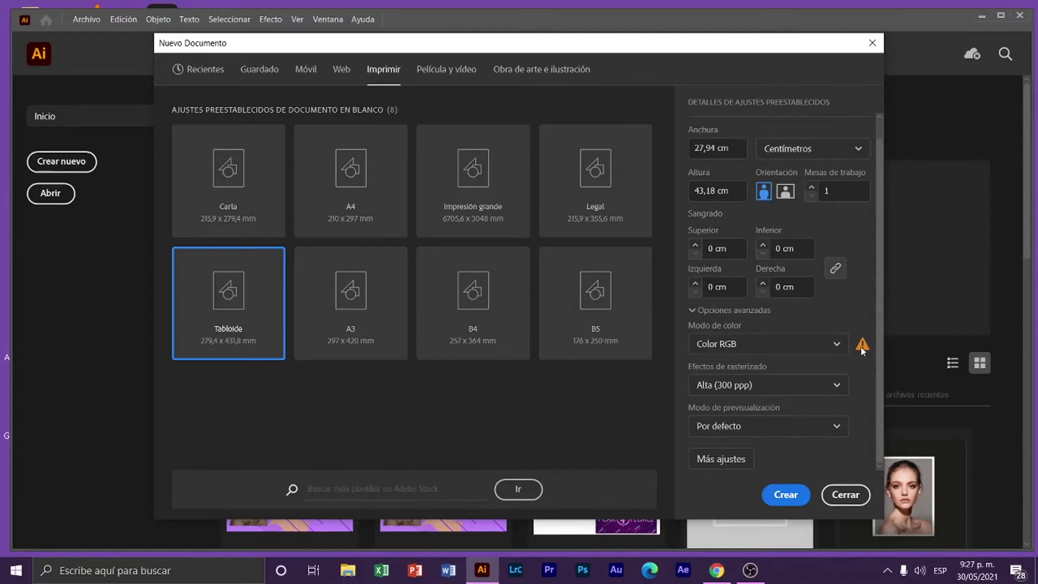
left_click(836, 345)
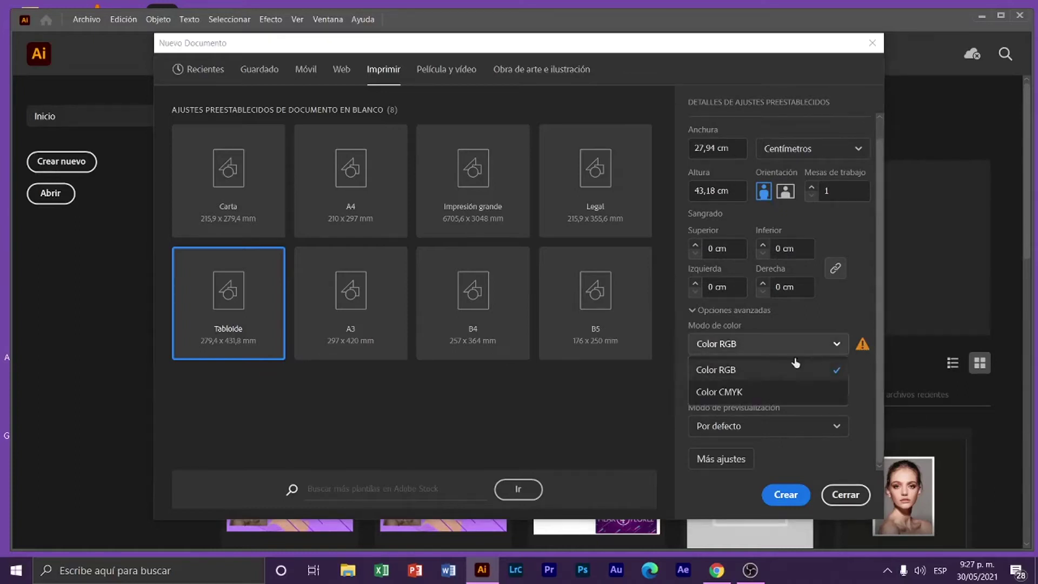
left_click(762, 392)
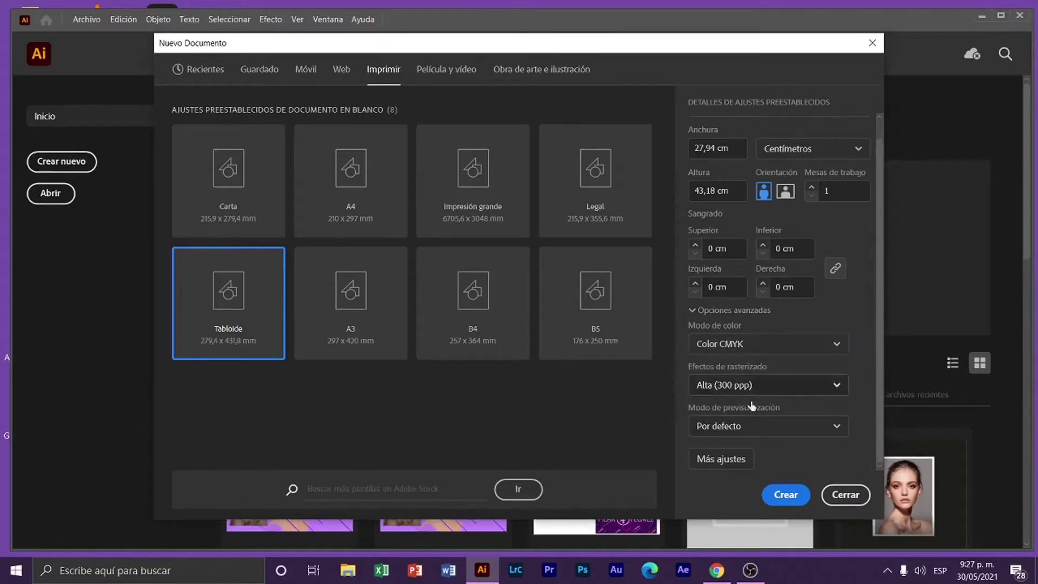
left_click(782, 495)
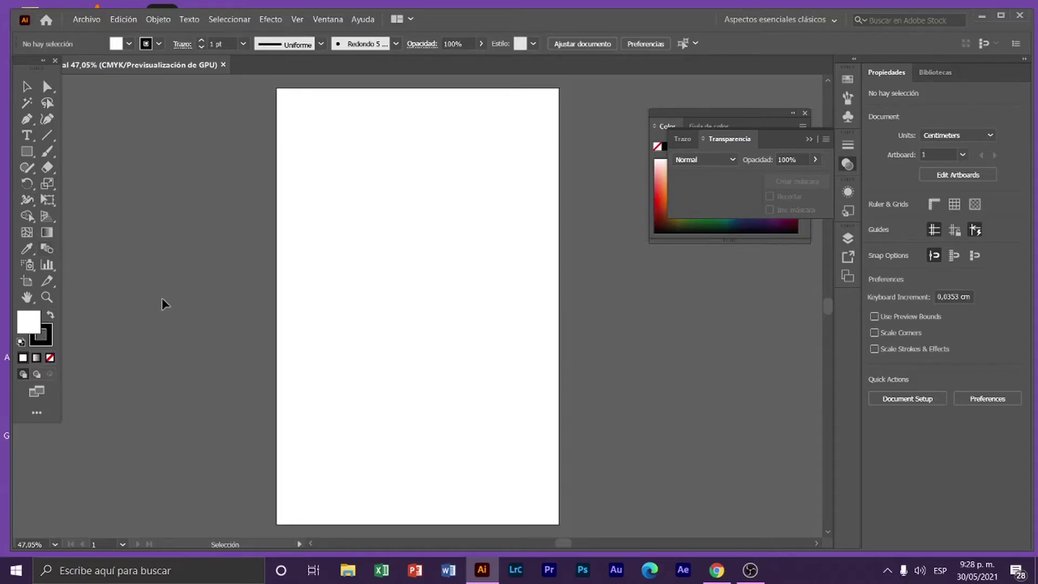
Draw a circle about 2.89 cm in diameter near the artboard's upper-left corner with the Ellipse tool
left_click(44, 185)
left_click(55, 196)
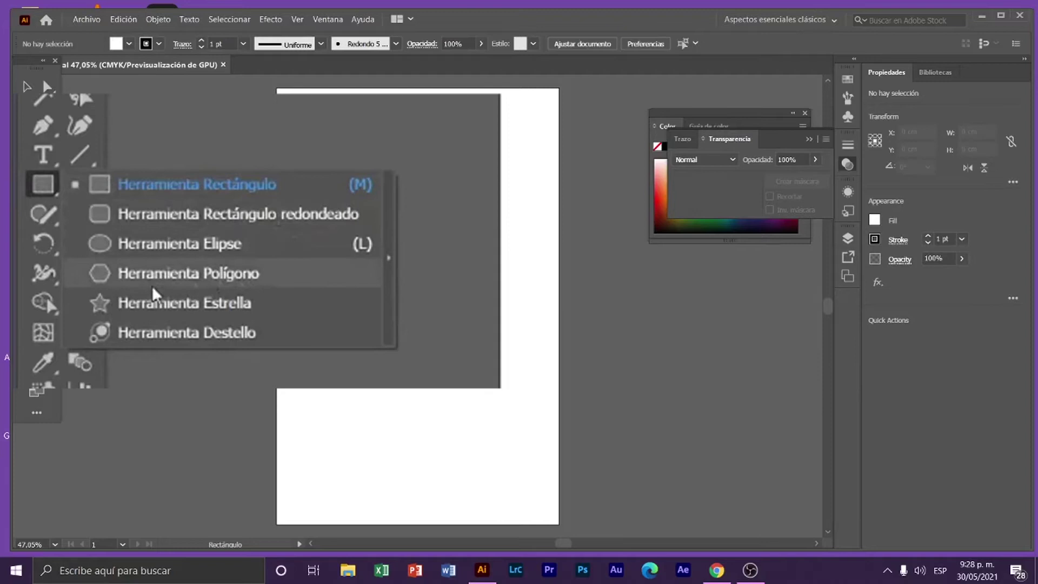
left_click(162, 247)
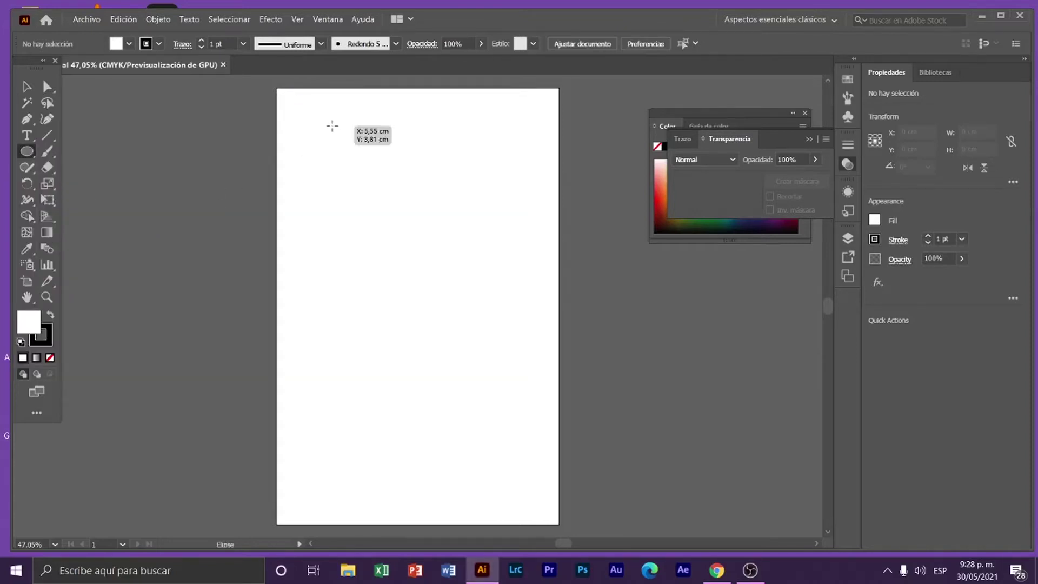
left_click_drag(333, 126, 348, 142)
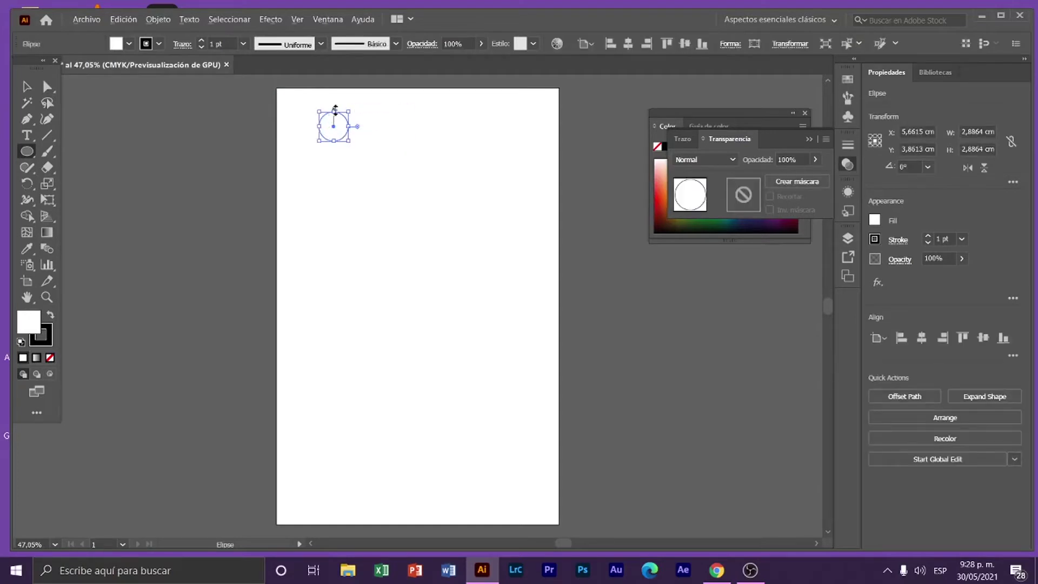
Fill the circle with magenta-purple, picking a fully bright, saturated colour at hue 300° (E207E2)
scroll(336, 109, "up", 5)
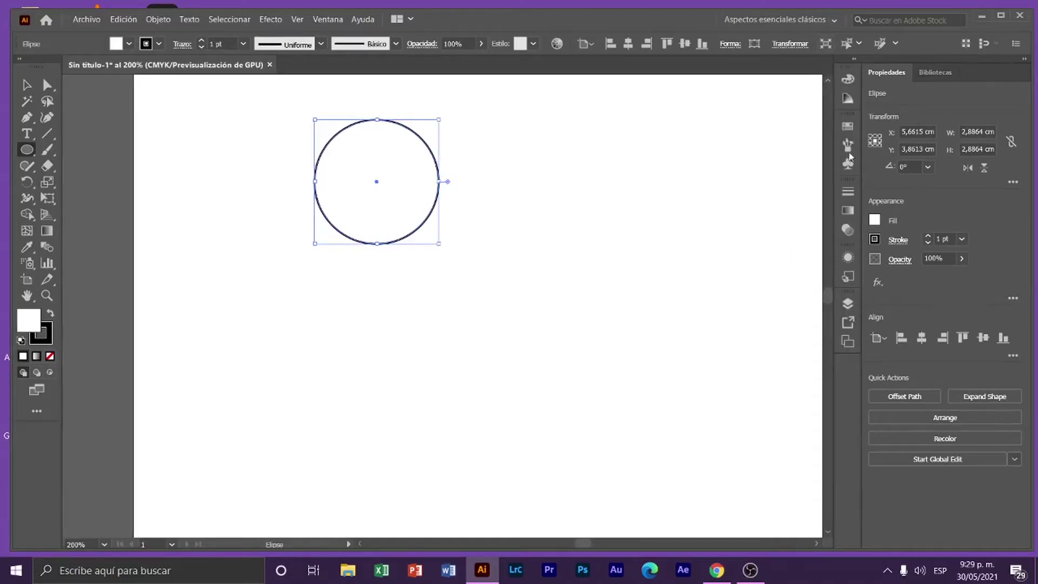
left_click(851, 79)
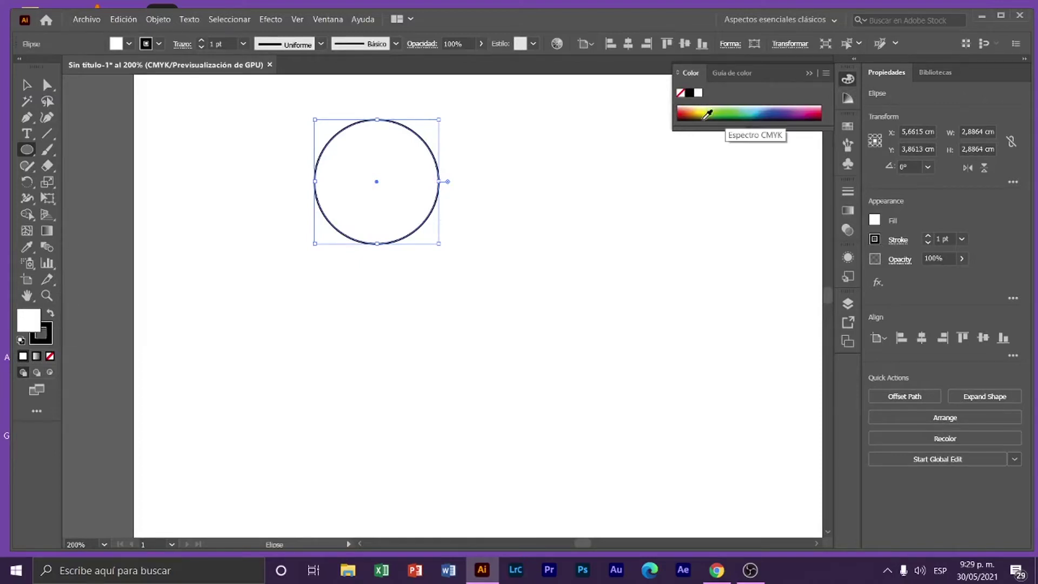
double_click(31, 328)
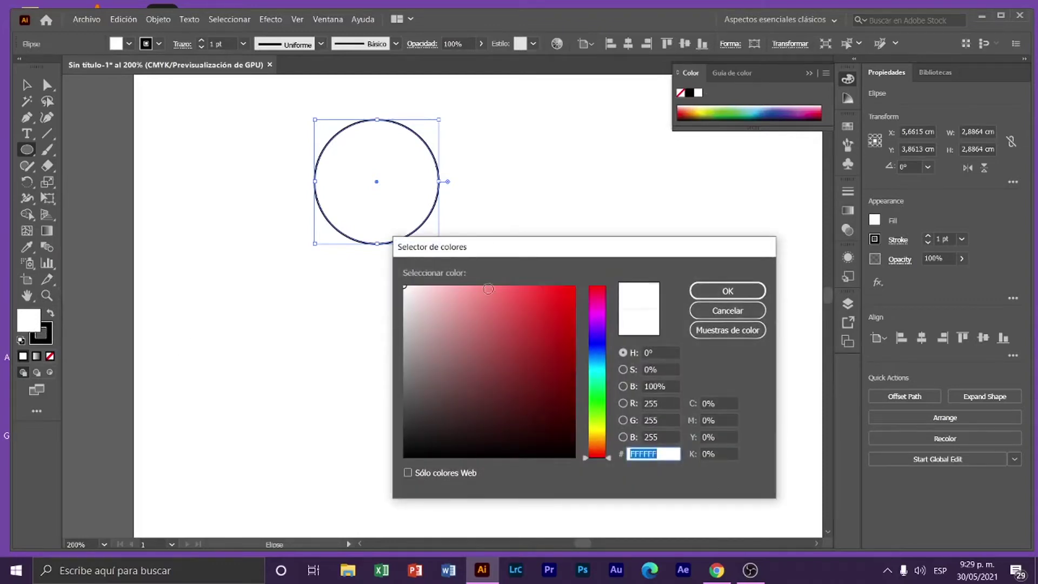
left_click(601, 317)
left_click_drag(543, 295, 572, 314)
left_click(728, 291)
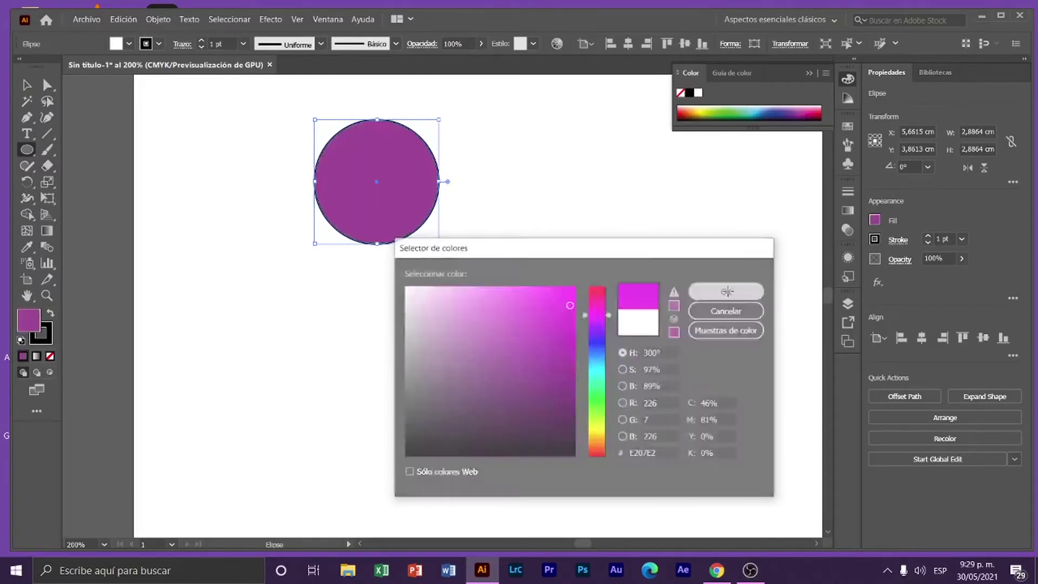
left_click(627, 233)
left_click(565, 324)
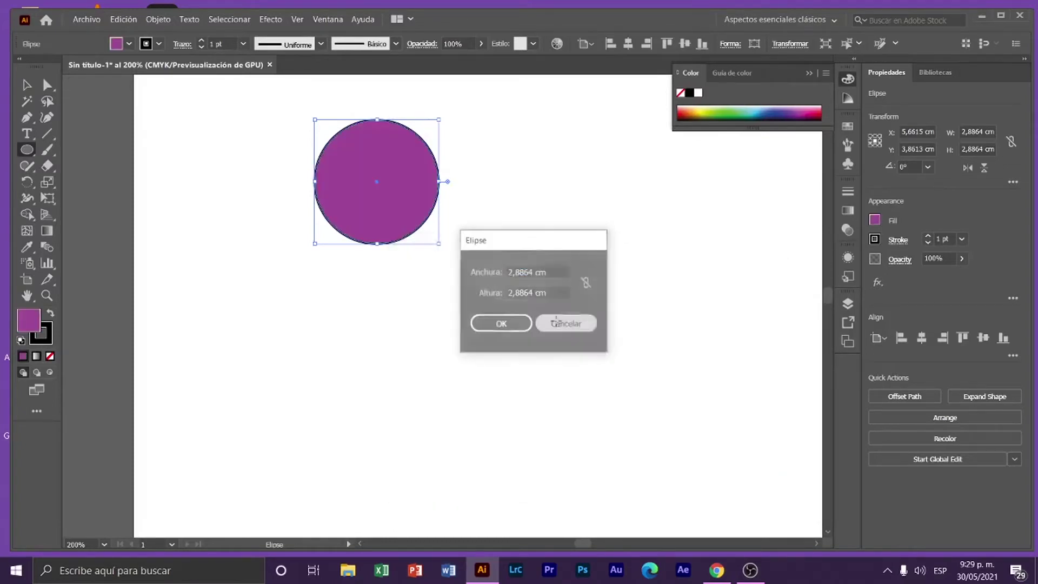
Make the circle's stroke the active attribute and set its weight to 8 pt
left_click(26, 85)
left_click(114, 142)
left_click(393, 173)
left_click(48, 342)
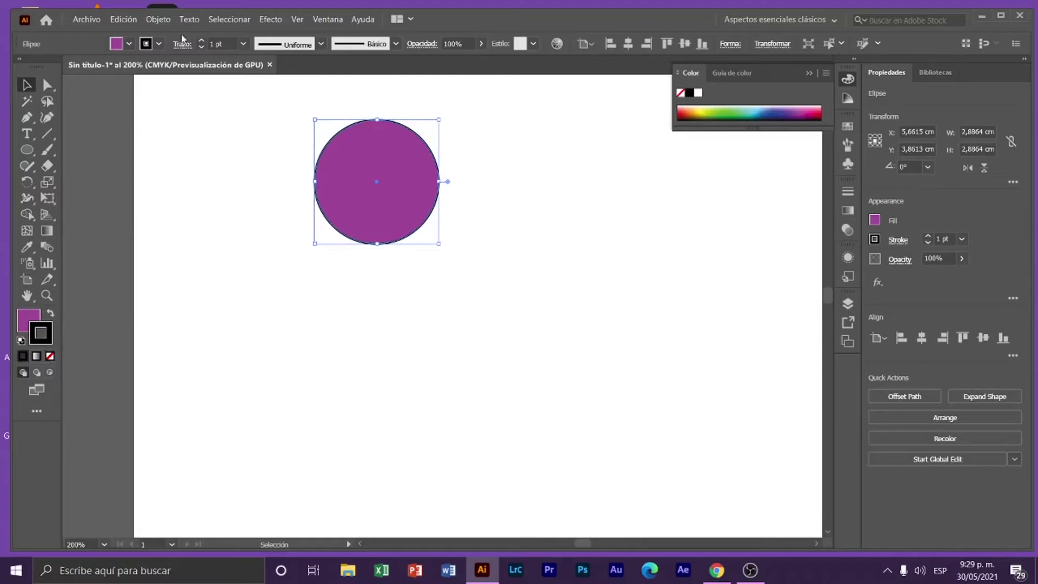
left_click(244, 44)
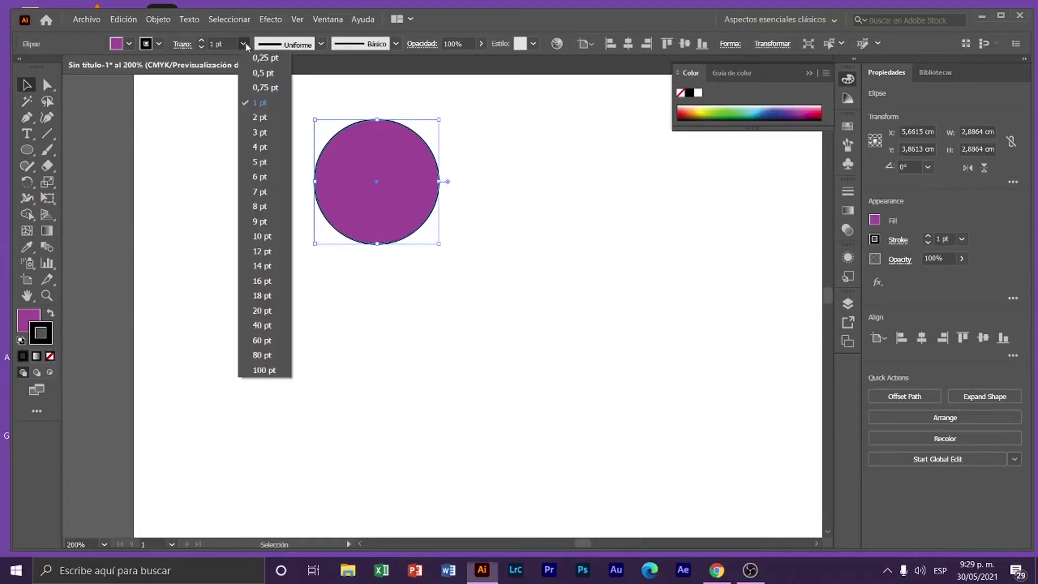
left_click(260, 206)
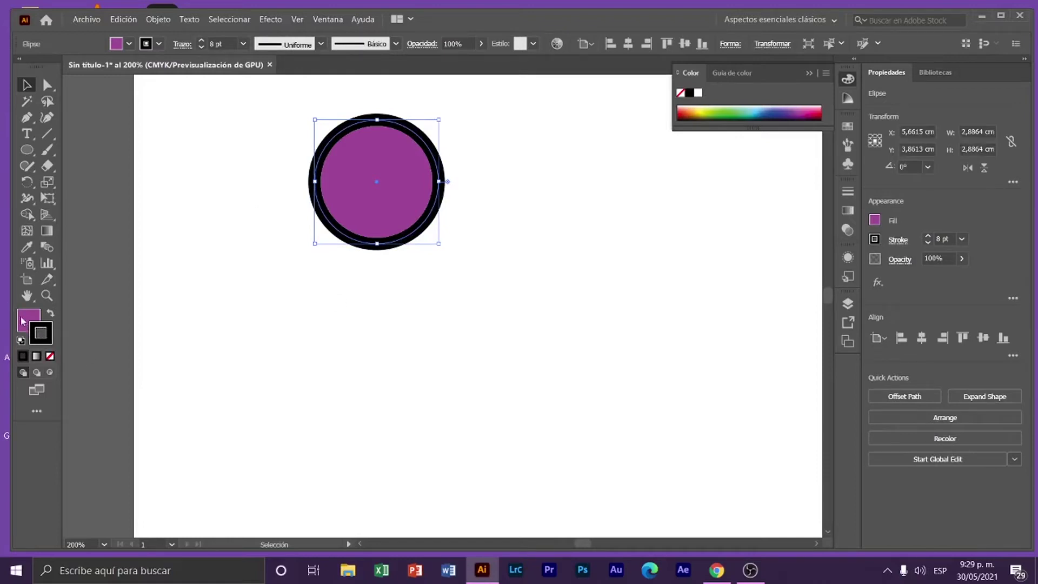
Recolour the circle's stroke, trying light blue before settling on green (00A34A)
left_click(756, 106)
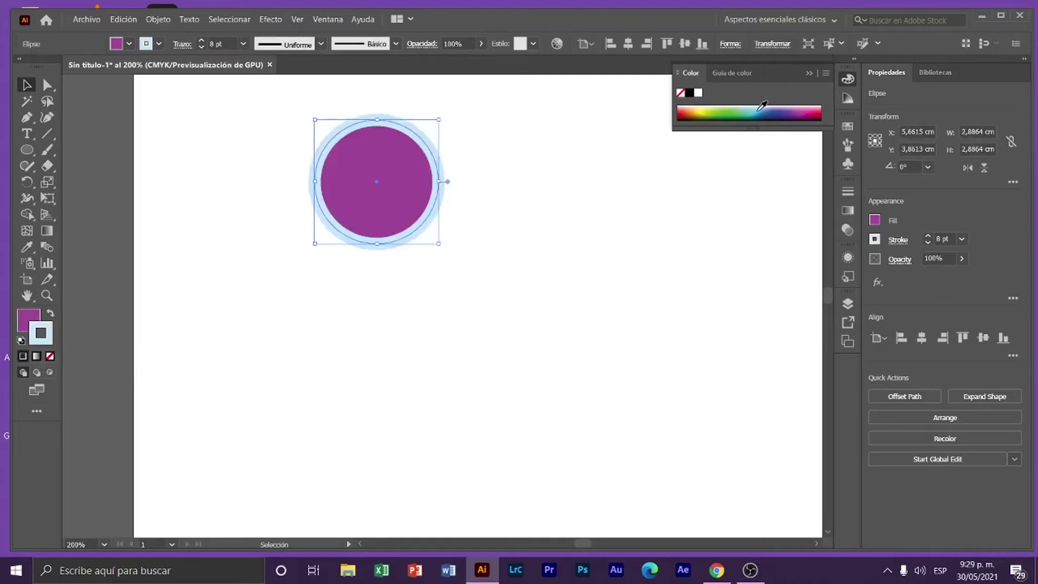
double_click(46, 334)
left_click_drag(567, 304, 601, 389)
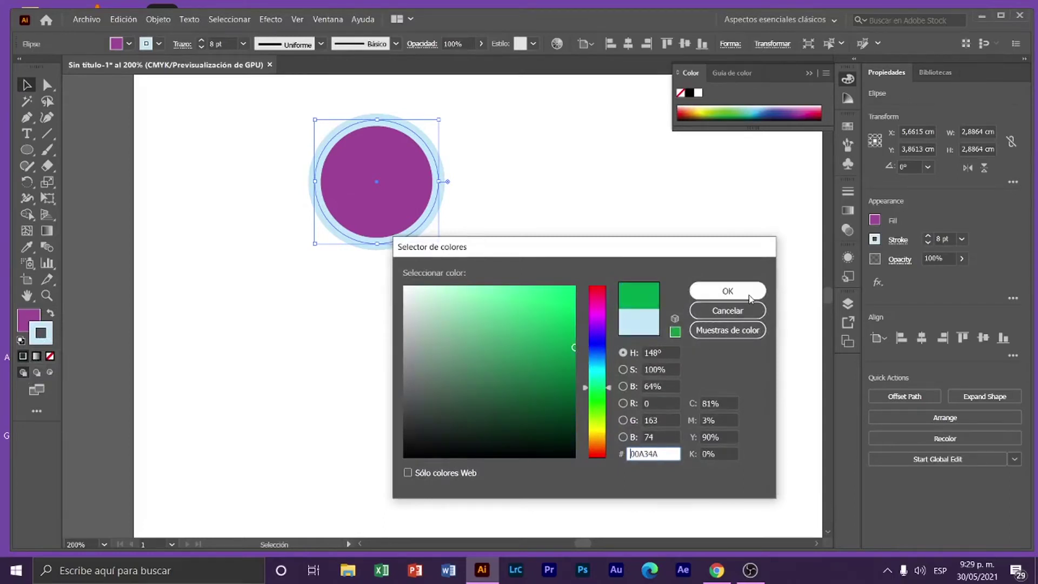
left_click(728, 291)
left_click(625, 306)
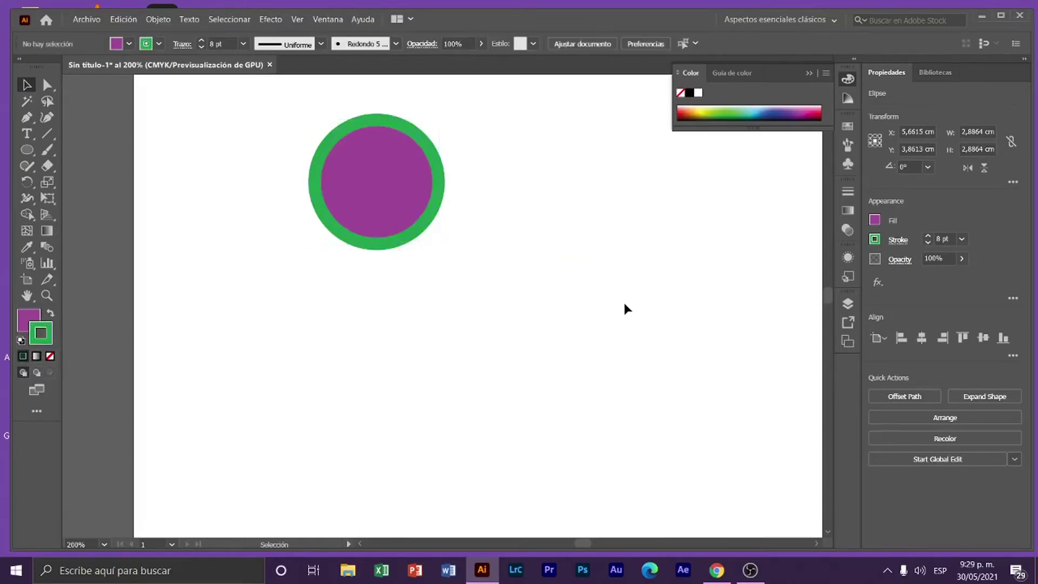
Remove the stroke from the circle, keeping only its purple fill
left_click(365, 196)
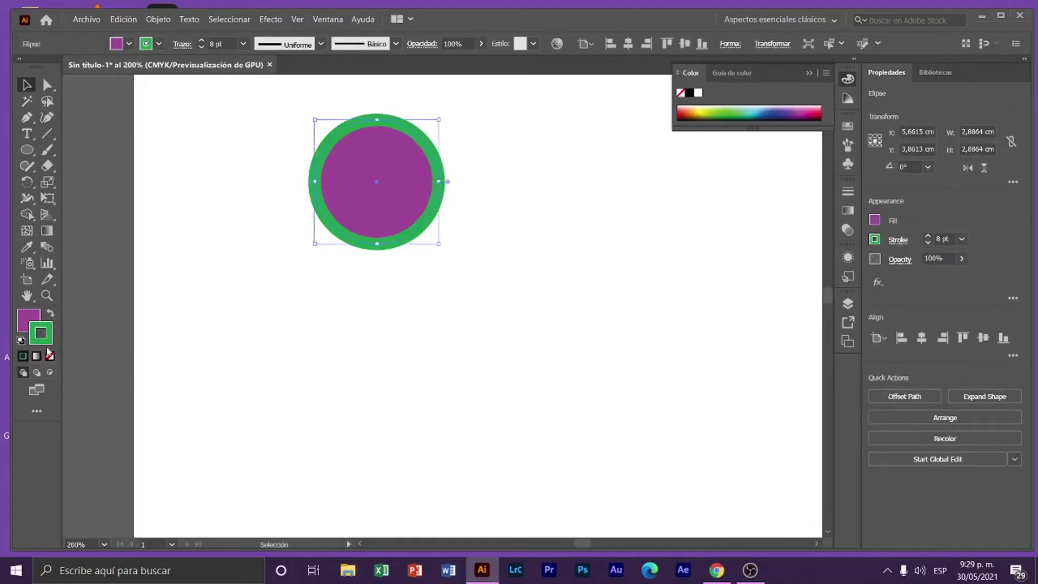
left_click(50, 356)
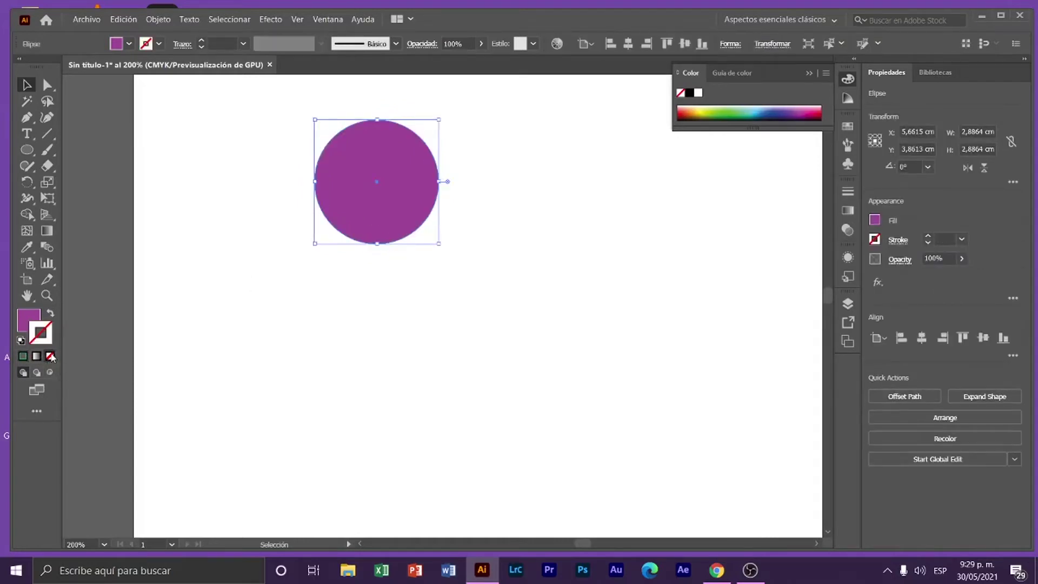
left_click(285, 326)
Apply a linear white-to-black gradient to the circle's stroke and set the stroke weight to 7 pt
left_click(347, 220)
left_click(36, 356)
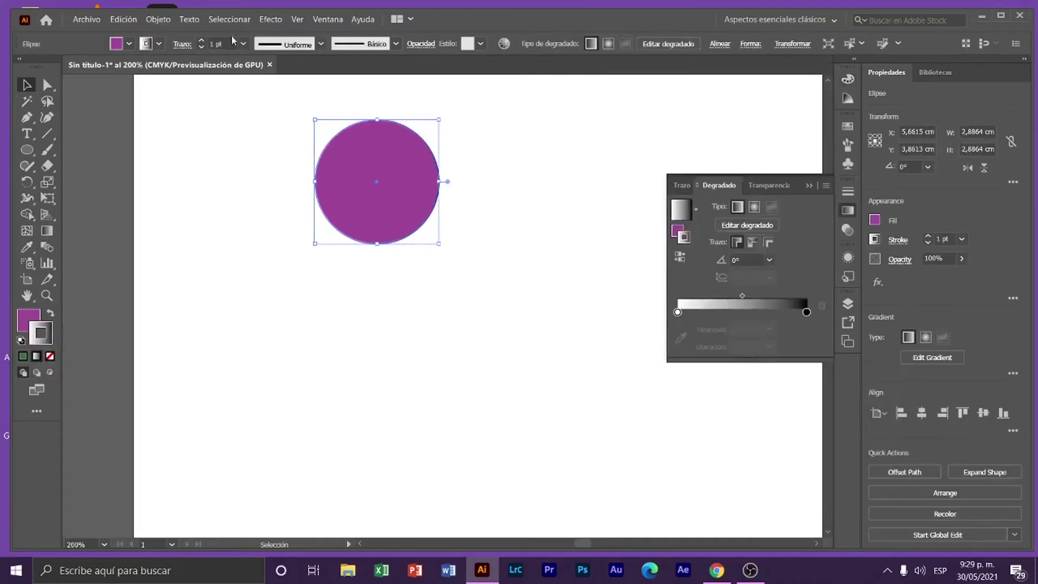
left_click(243, 43)
left_click(243, 185)
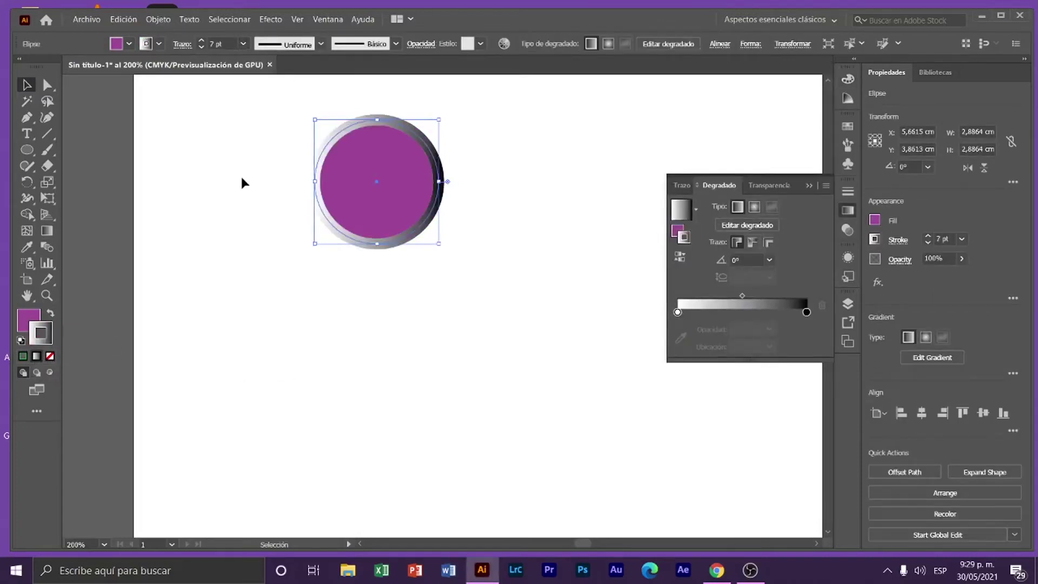
left_click(468, 238)
Switch the stroke gradient's black end stop to CMYK and recolour it light blue, about C 59%, M 7%
left_click(441, 201)
double_click(806, 312)
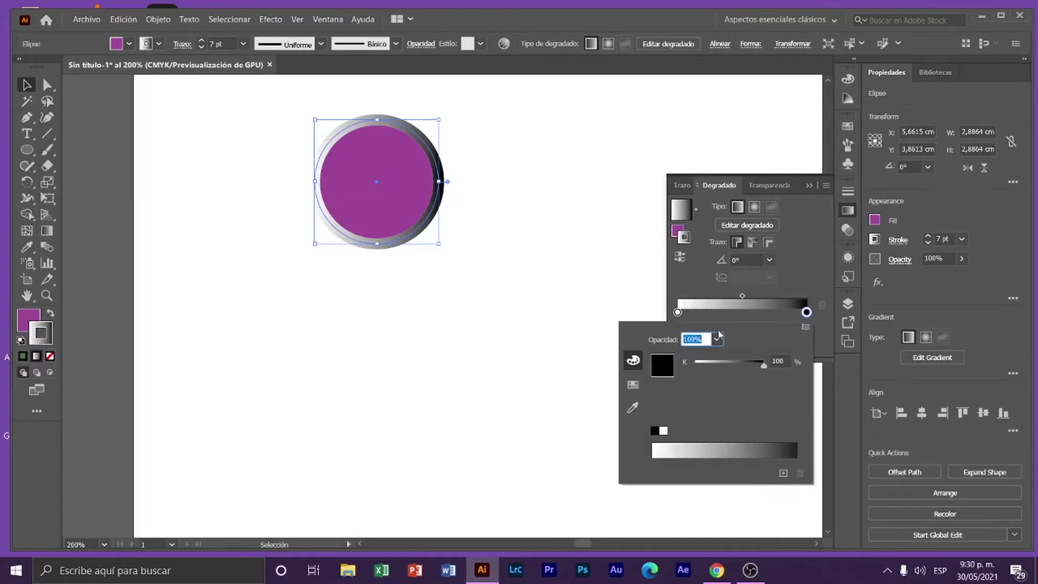
left_click(805, 328)
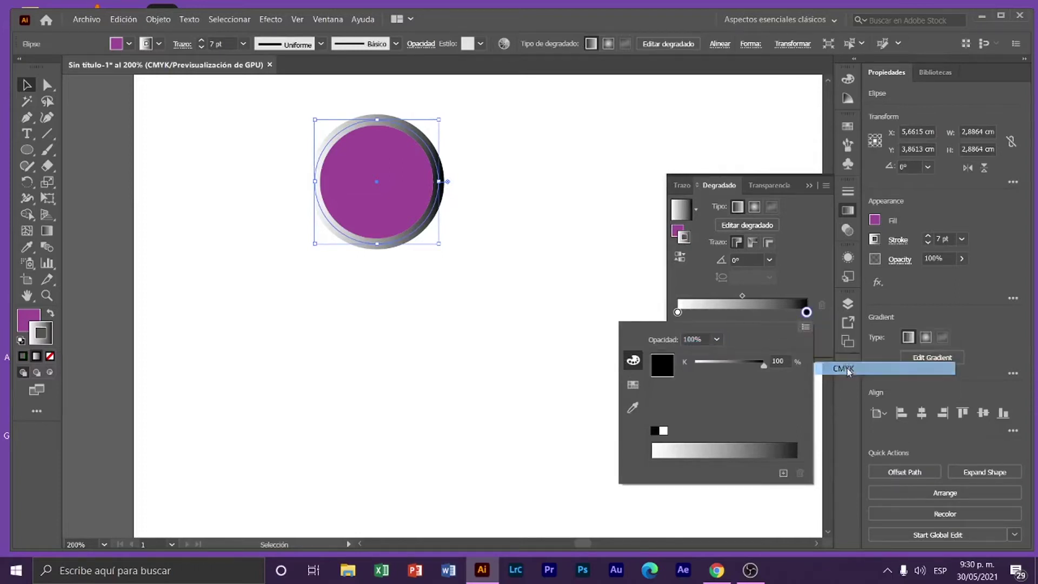
left_click(843, 369)
left_click(740, 446)
left_click_drag(741, 447, 737, 442)
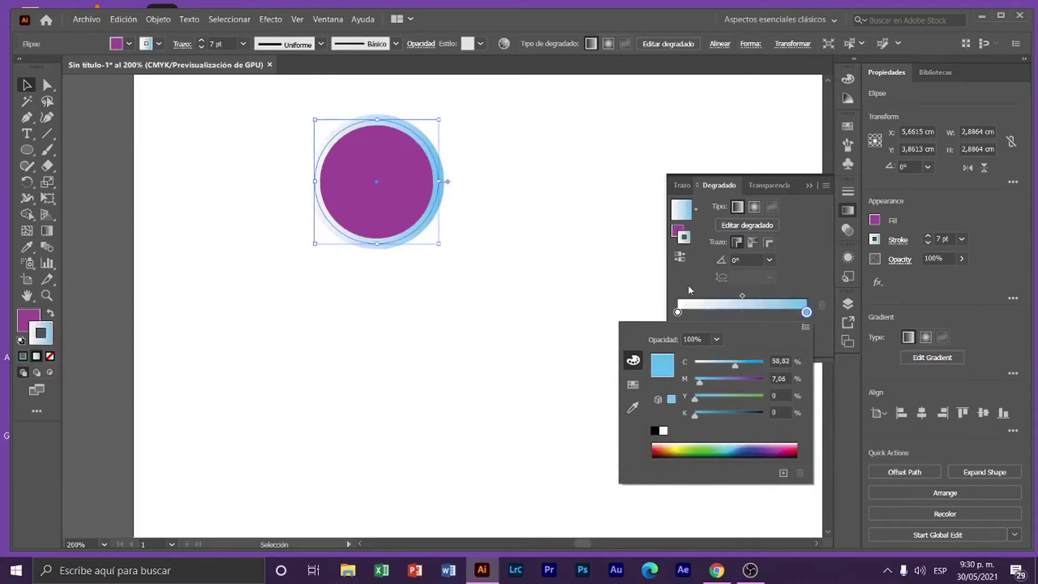
Add a colour stop about two-thirds along the stroke gradient and make it purple, about C 38%, M 66%
left_click(735, 313)
left_click_drag(734, 312, 760, 312)
double_click(760, 312)
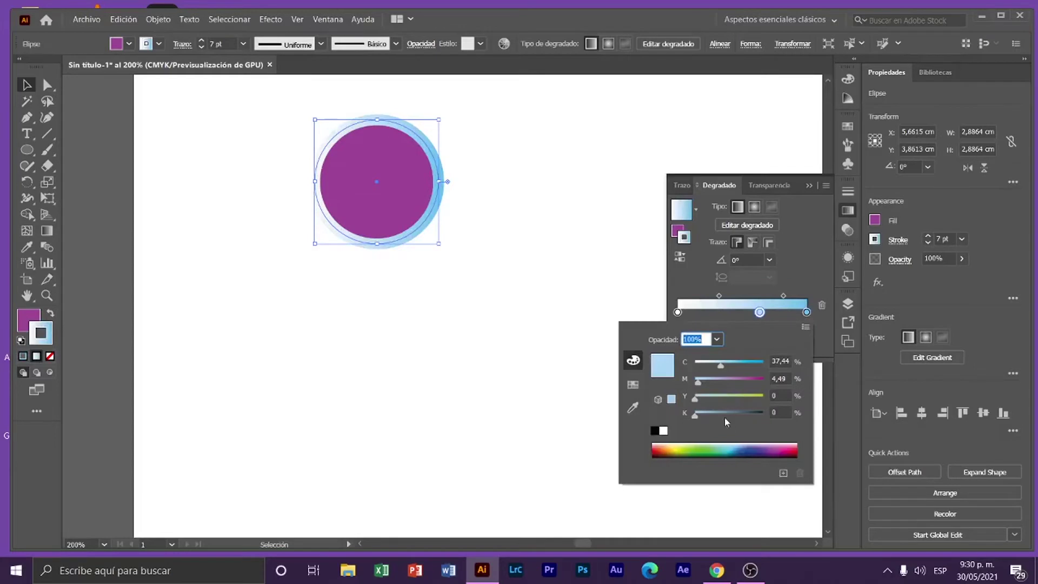
left_click_drag(760, 443, 774, 442)
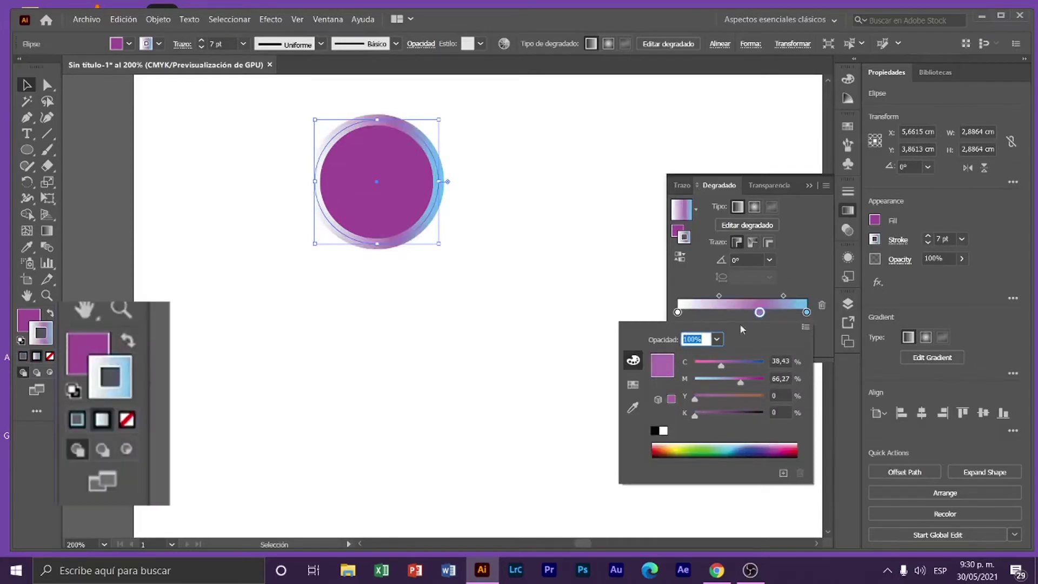
Switch the stroke gradient's white start stop to CMYK and recolour it yellow, about C 7%, Y 86%
double_click(678, 312)
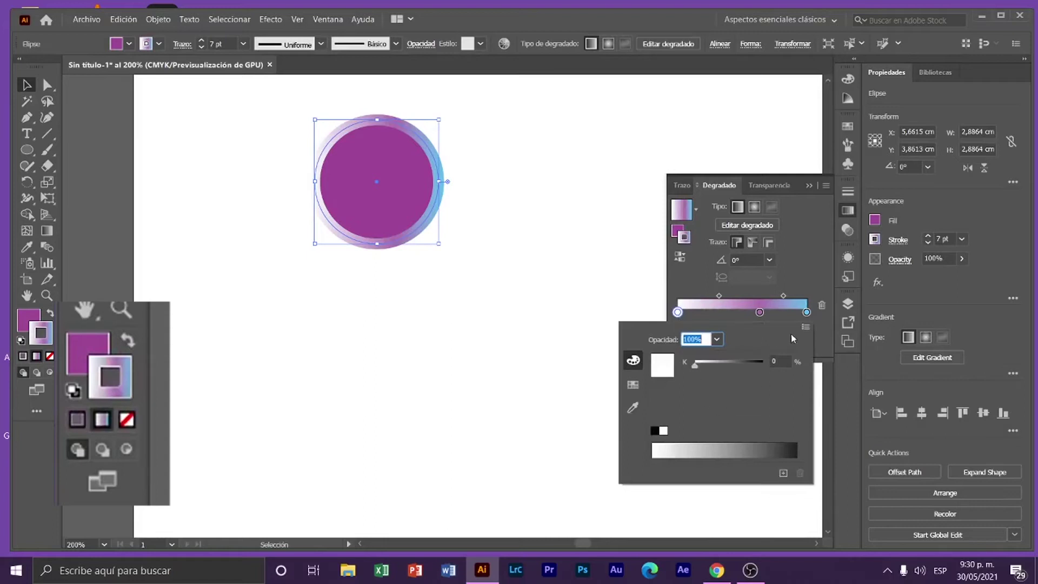
left_click(805, 328)
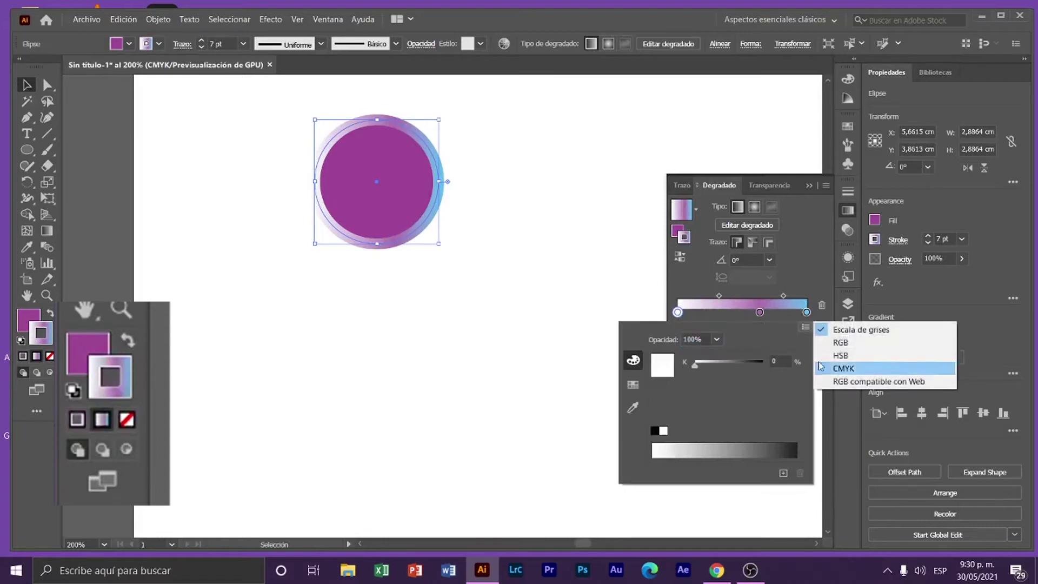
left_click(849, 372)
left_click_drag(683, 449, 676, 449)
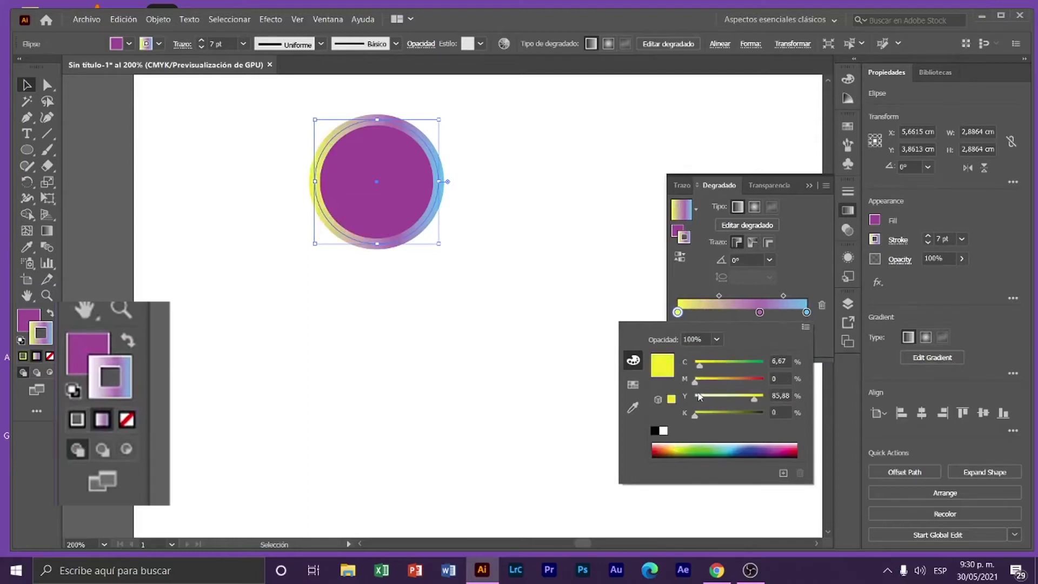
Move the stroke gradient's yellow stop to about 35% and add another colour stop at about 11.5%
left_click(685, 320)
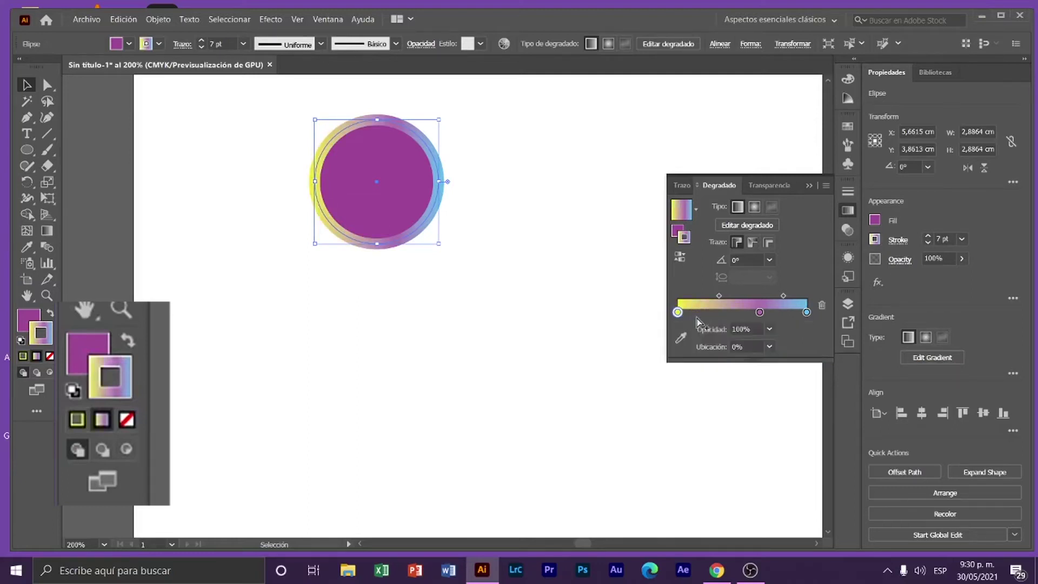
left_click_drag(678, 312, 722, 312)
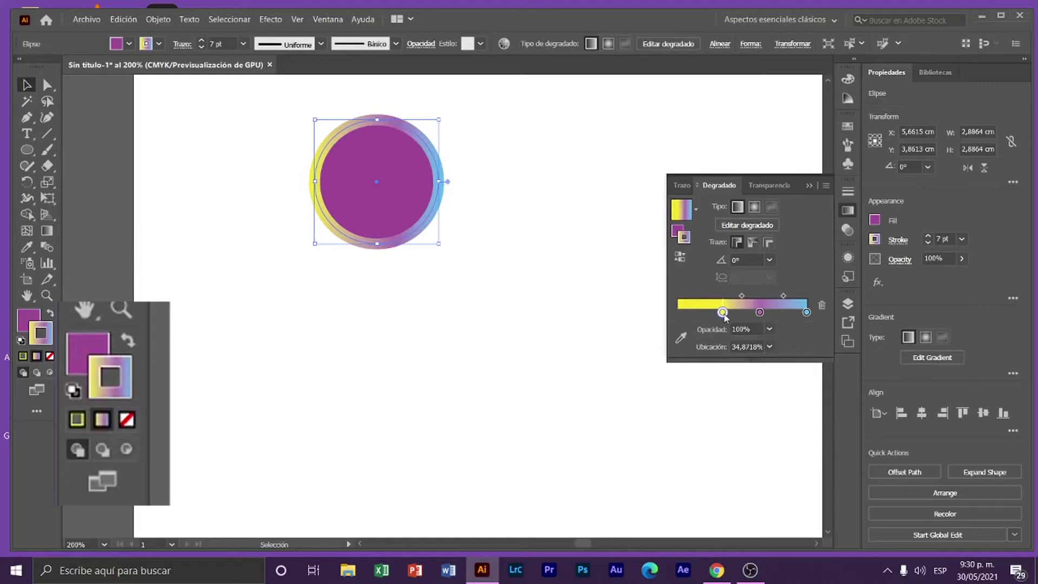
double_click(694, 313)
left_click(695, 312)
double_click(696, 313)
left_click(682, 320)
left_click_drag(696, 312, 693, 313)
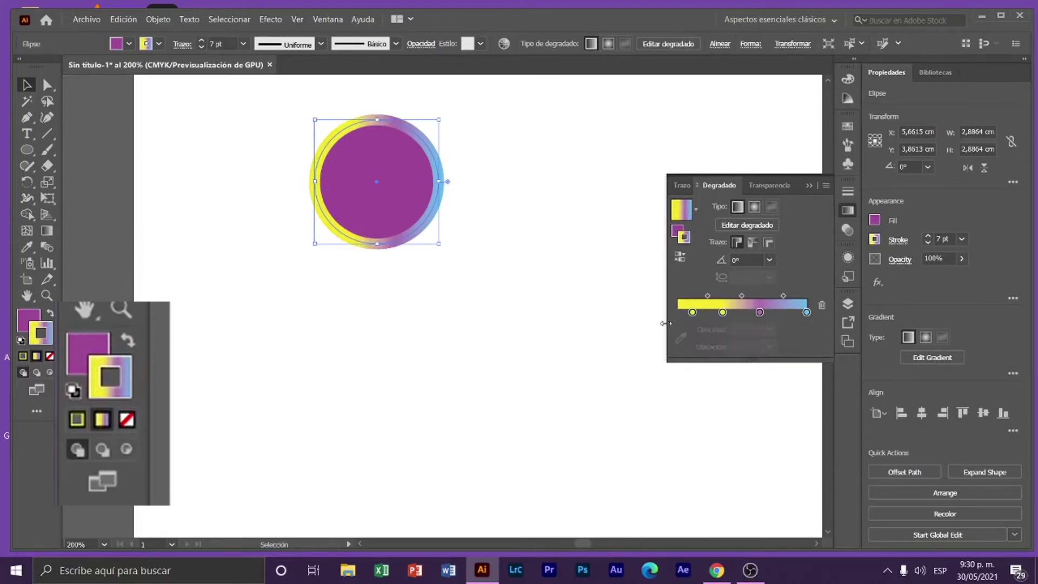
Recolour the first stop of the stroke gradient light blue, about C 55%, M 11%, and deselect the circle
double_click(692, 313)
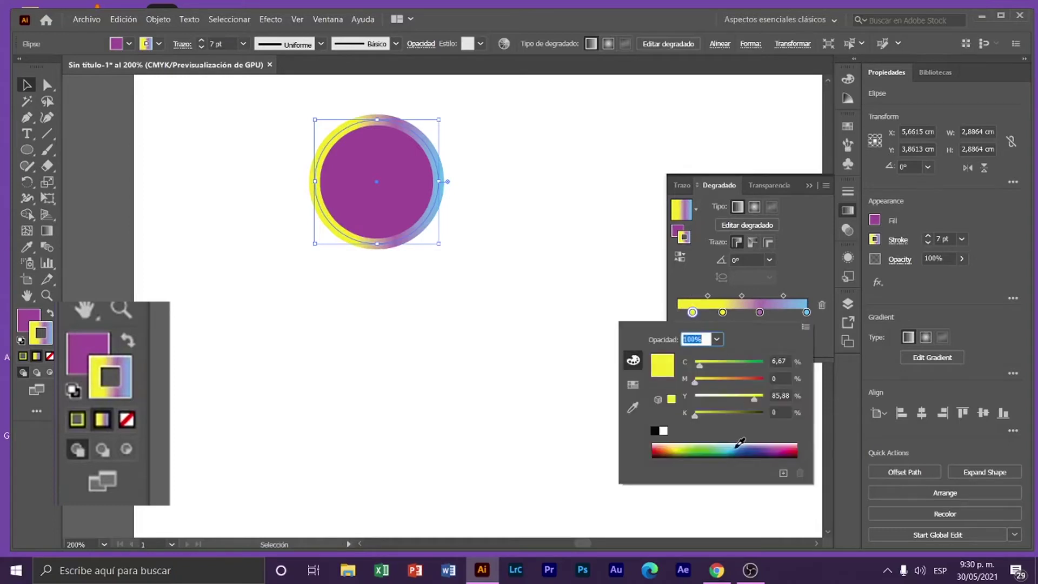
left_click(732, 447)
left_click_drag(732, 446, 739, 439)
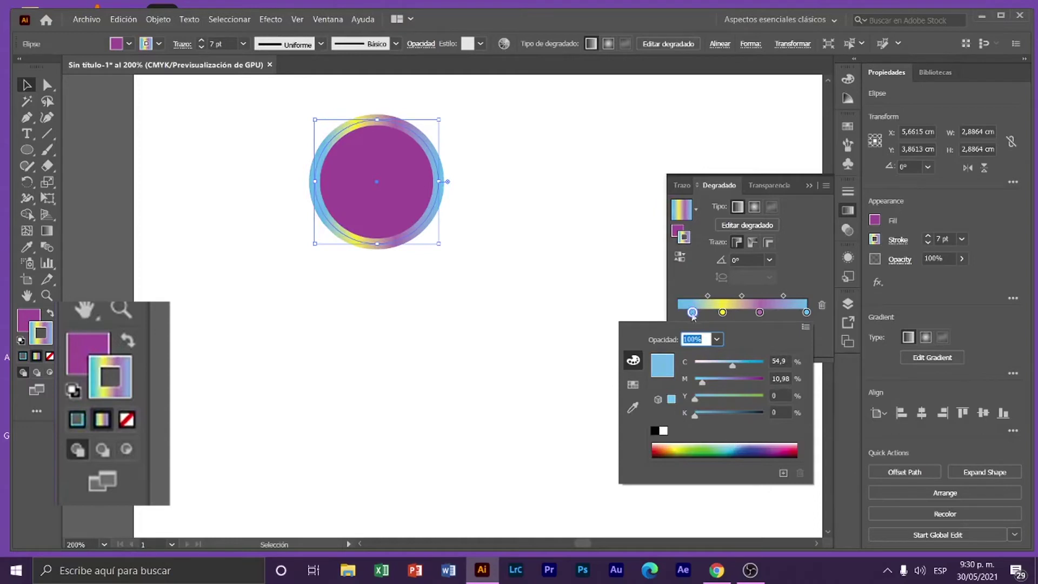
left_click(579, 252)
left_click(579, 252)
scroll(550, 305, "down", 3)
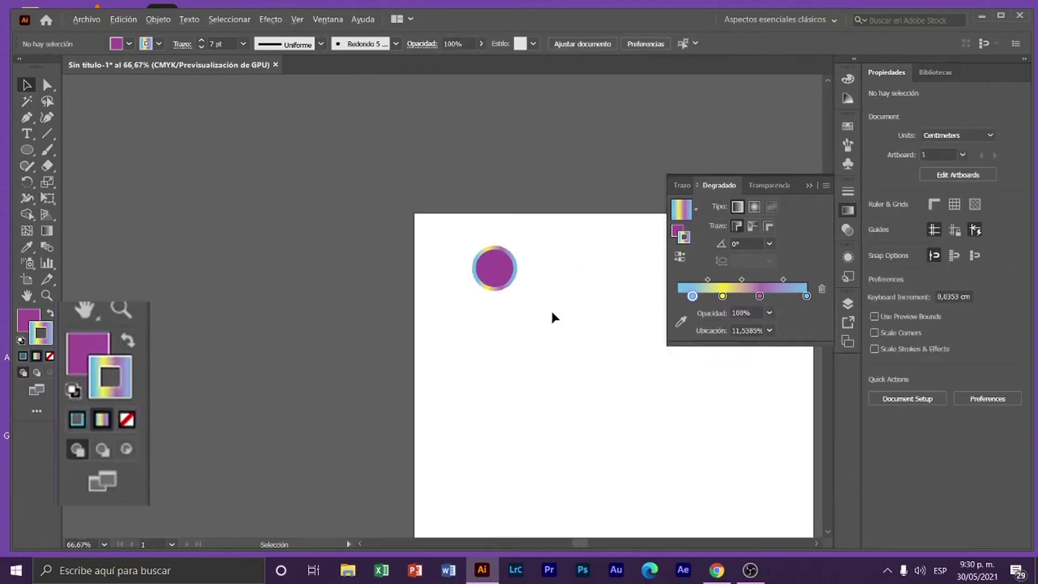
Swap the circle's fill and stroke colours and swap them back
scroll(549, 256, "up", 3)
left_click(388, 279)
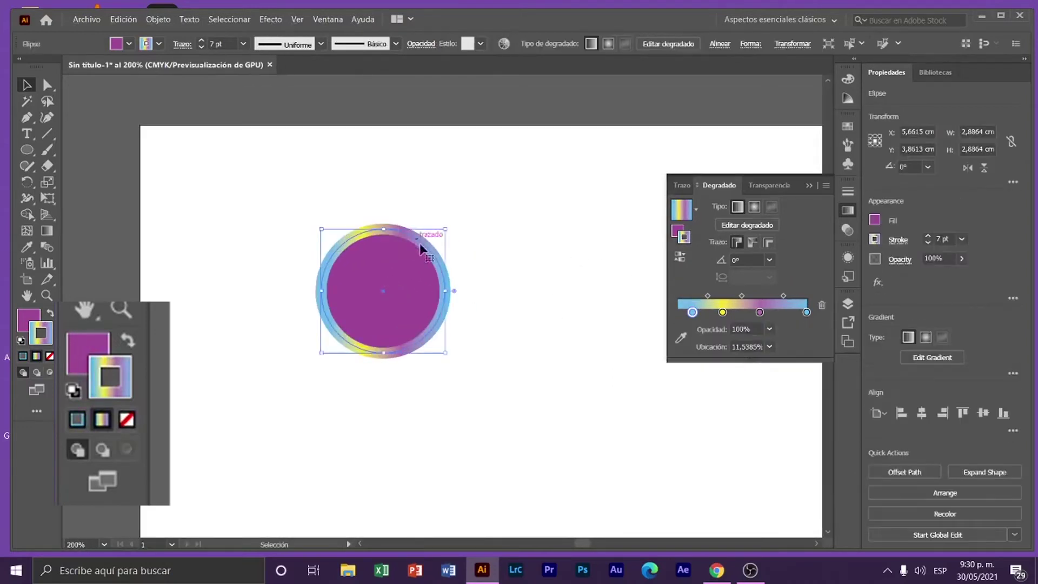
left_click(26, 246)
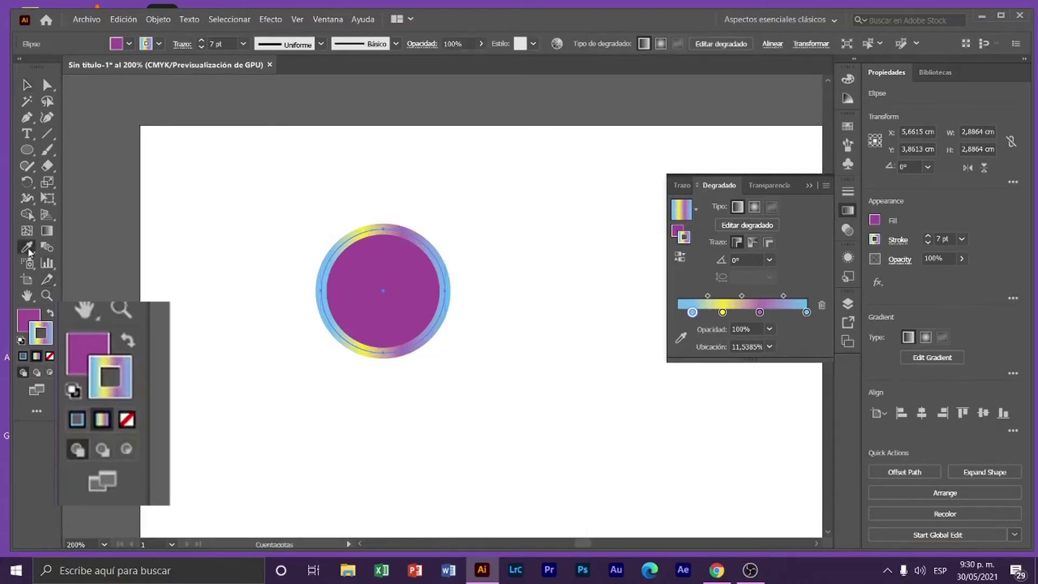
left_click(50, 317)
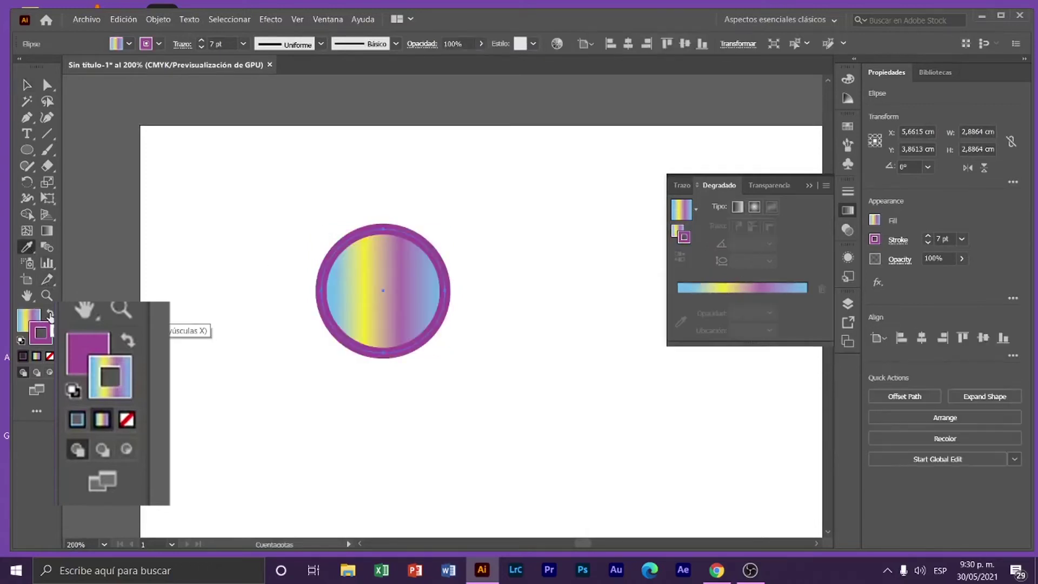
left_click(51, 317)
left_click(25, 84)
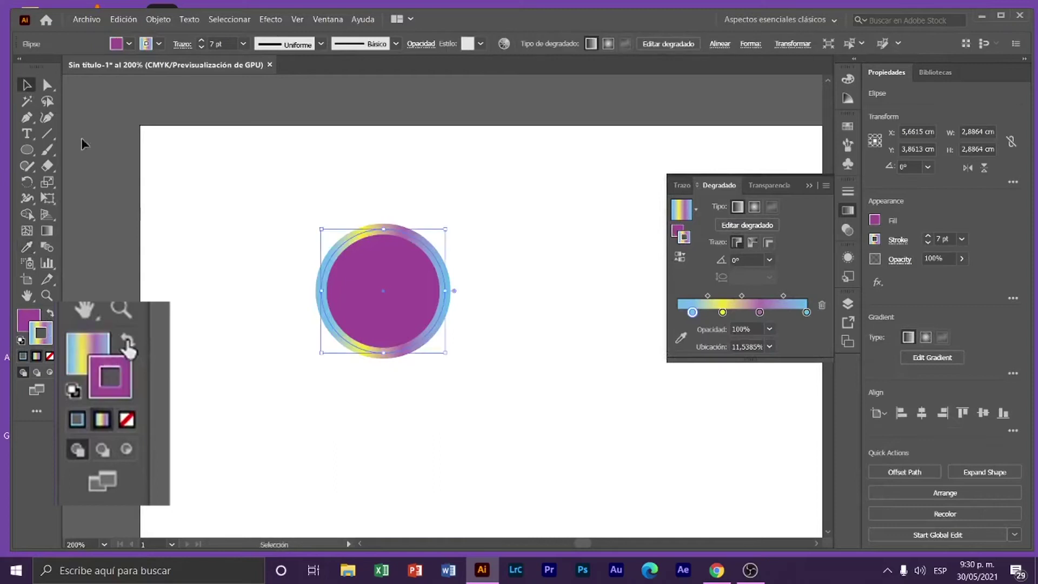
Move the circle closer to the artboard's upper-left corner, to about X 3.88 cm, Y 3.56 cm, and close the gradient settings
left_click(460, 301)
scroll(430, 312, "down", 4)
scroll(424, 337, "up", 2)
left_click(387, 262)
left_click_drag(378, 276, 339, 269)
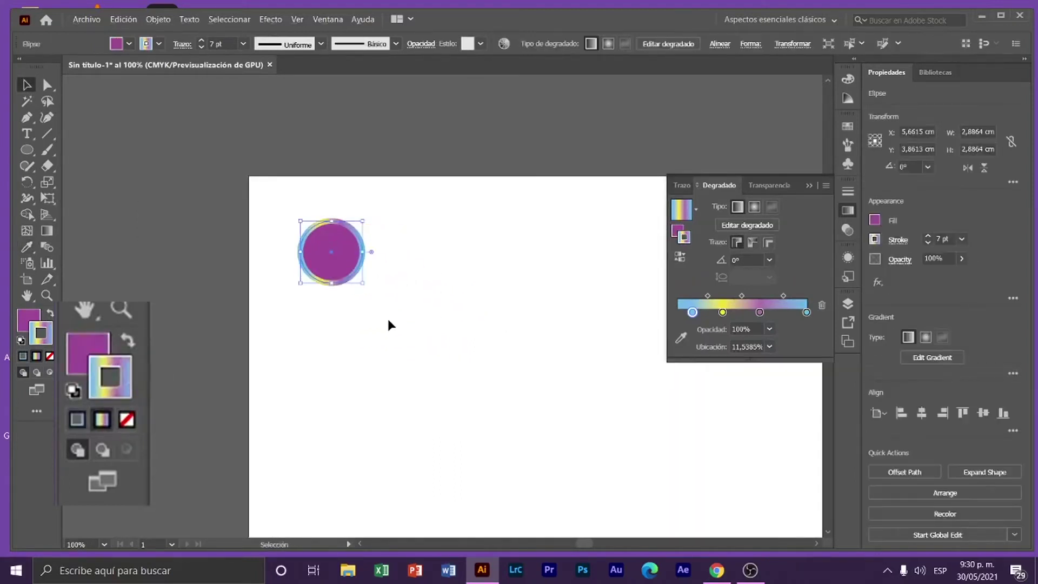
left_click(388, 319)
left_click(334, 273)
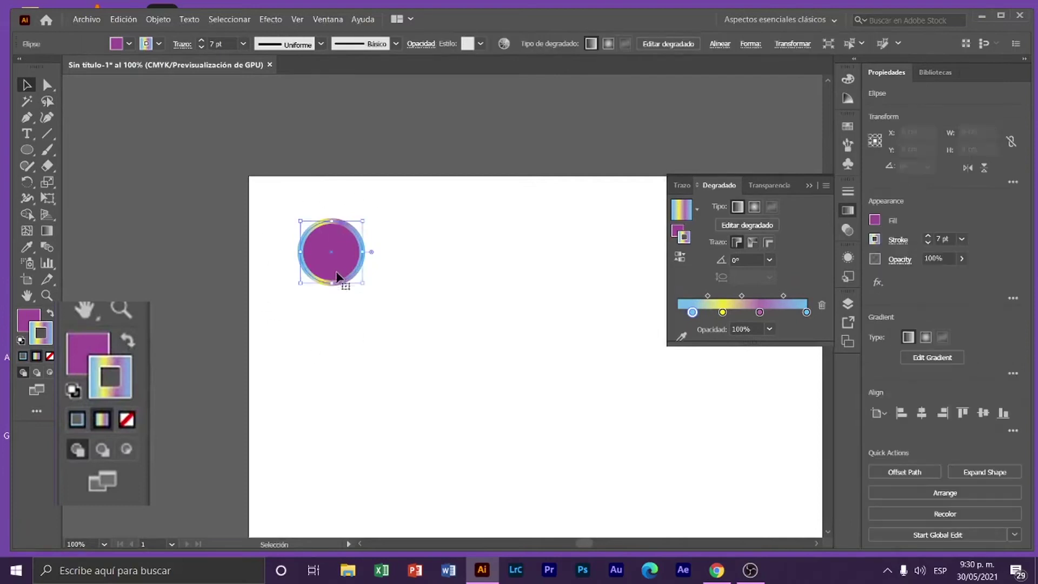
left_click(809, 185)
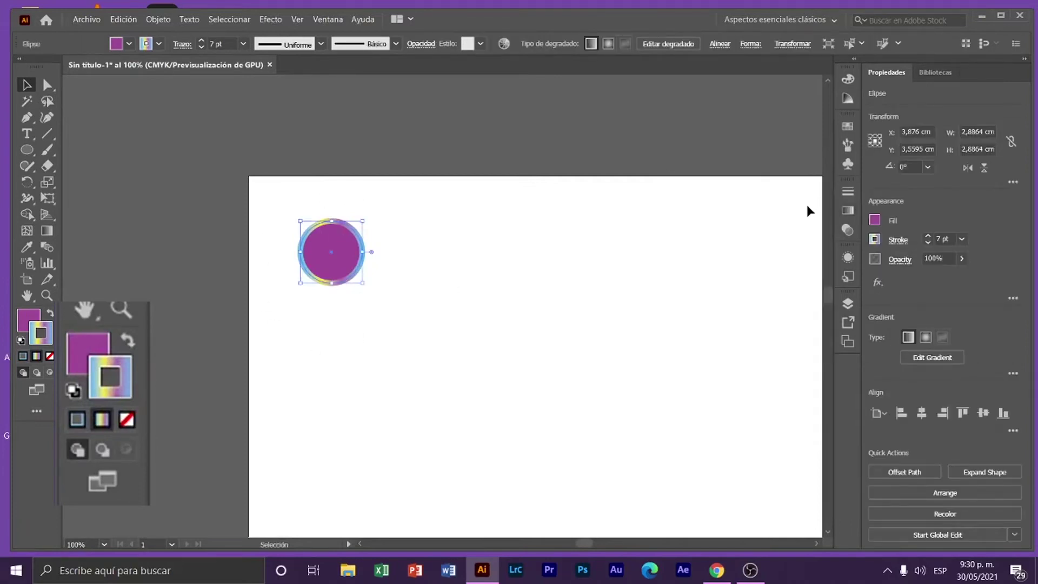
Examine the colour guide's harmonies, the colour spectrum and the libraries
left_click(848, 100)
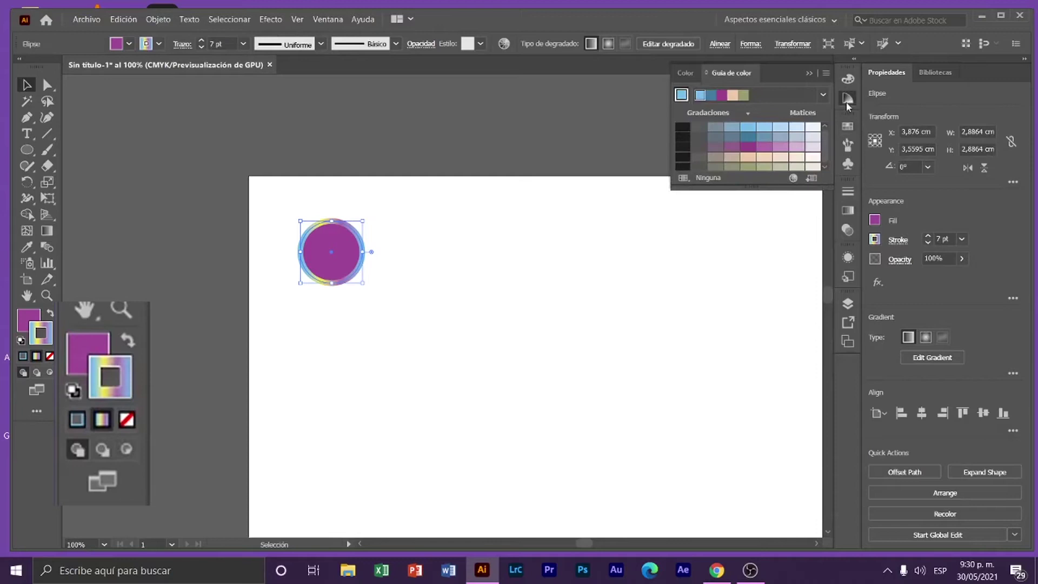
left_click(848, 103)
left_click(848, 81)
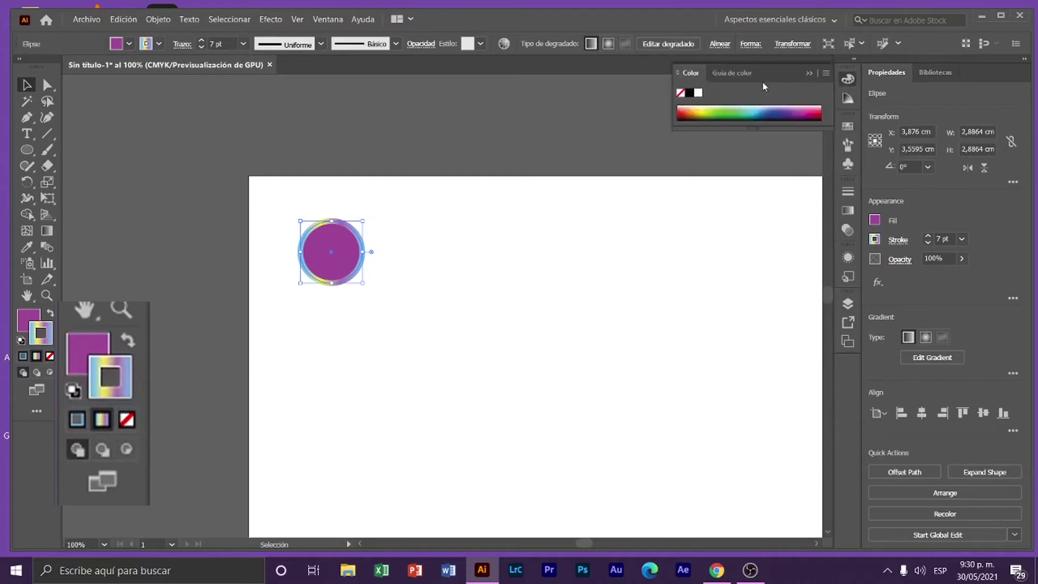
left_click(734, 72)
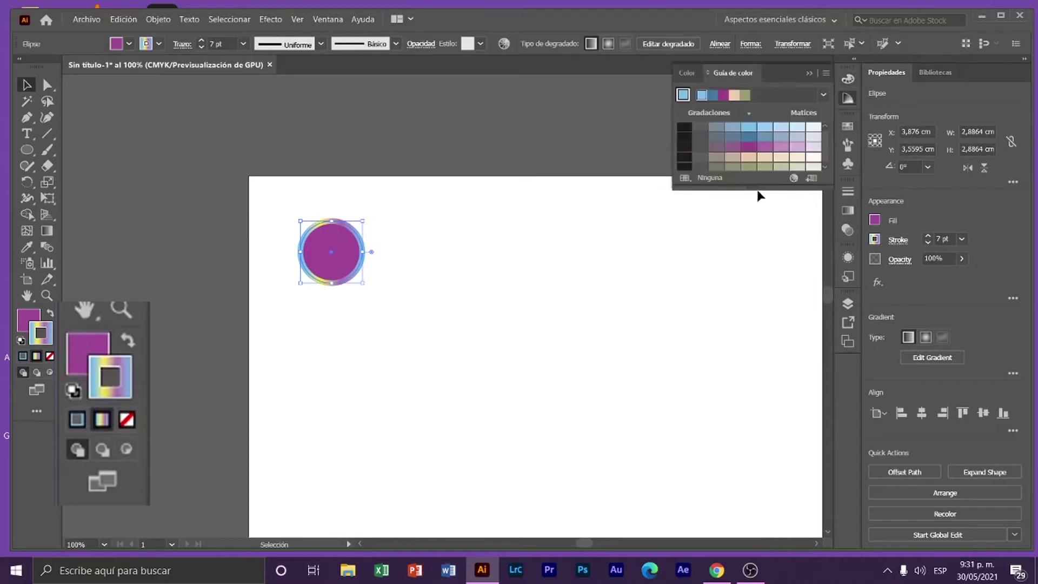
left_click(687, 73)
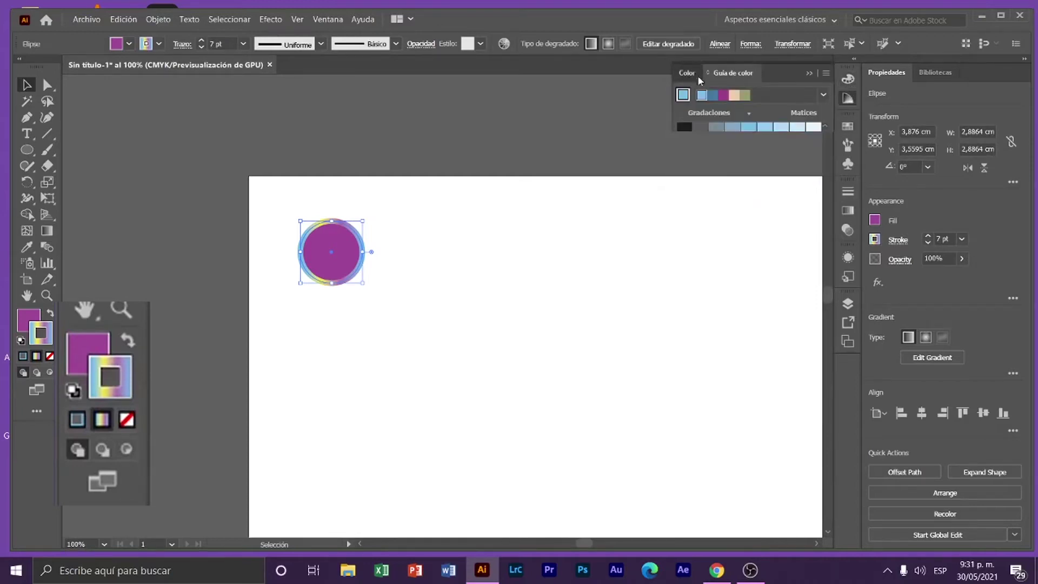
left_click(810, 74)
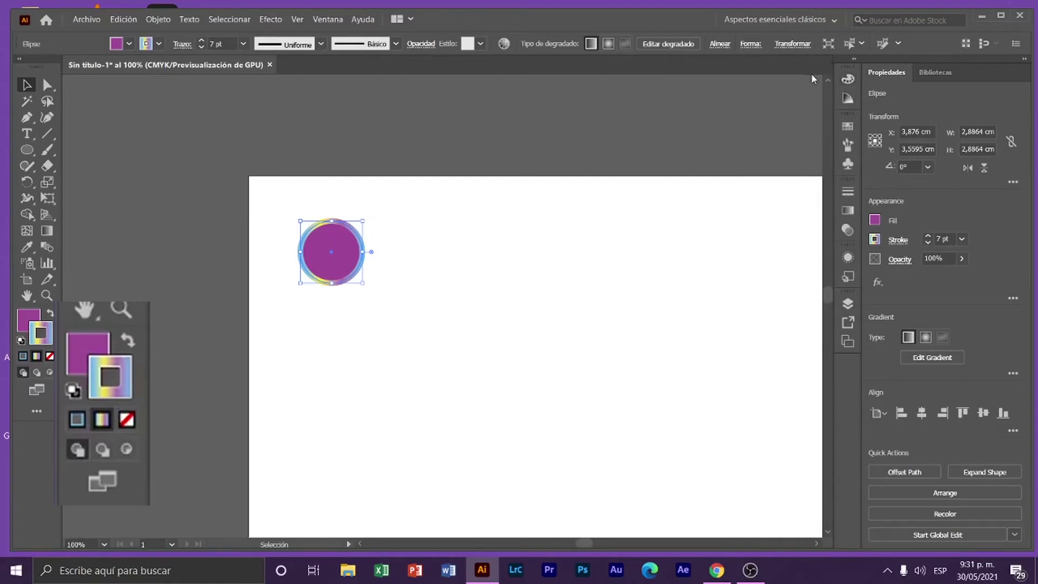
left_click(941, 78)
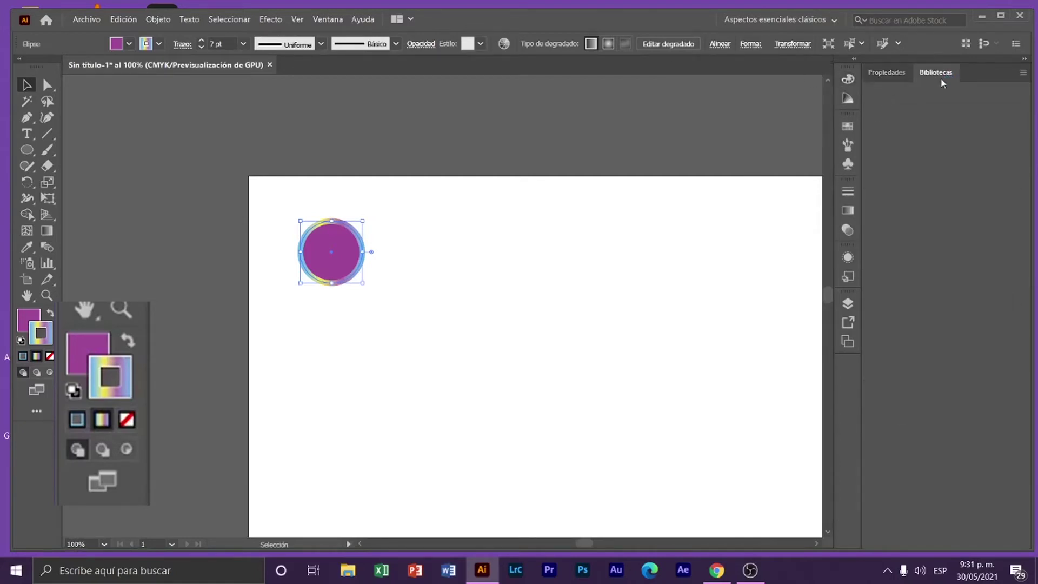
left_click(882, 76)
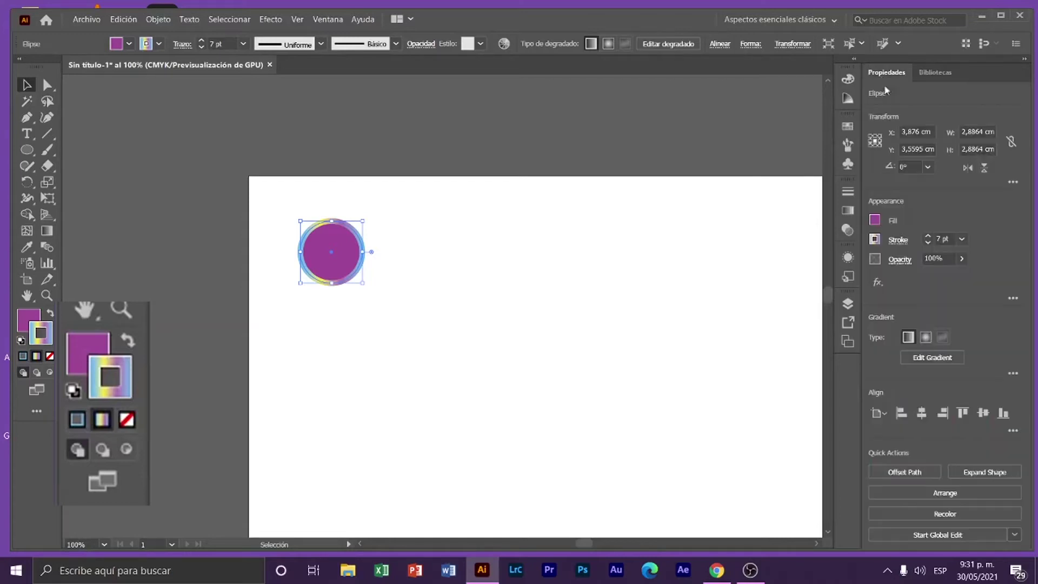
Display the document's colour swatches and enlarge their list to show all of them
left_click(849, 151)
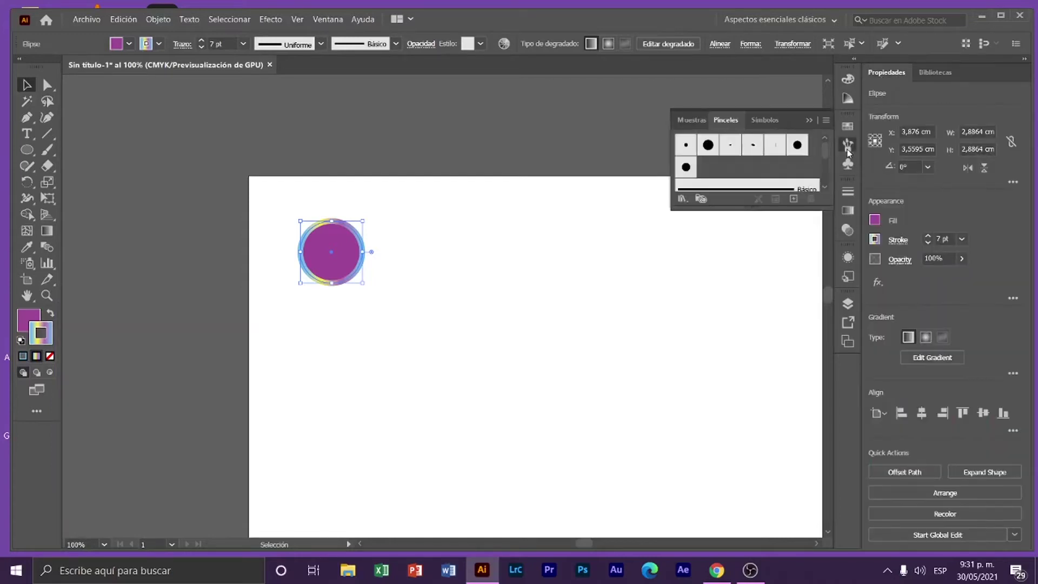
left_click(848, 127)
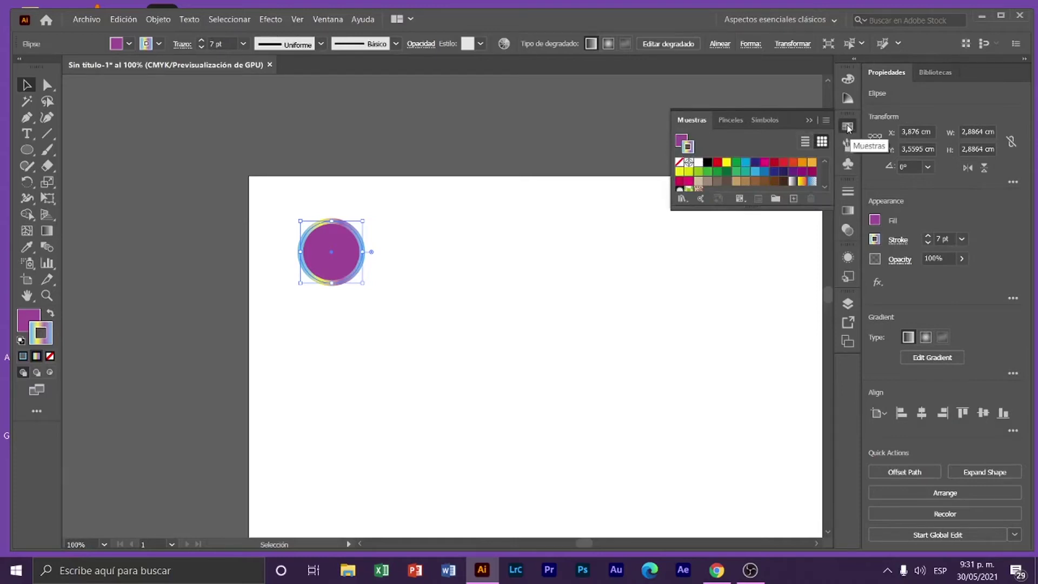
left_click(323, 20)
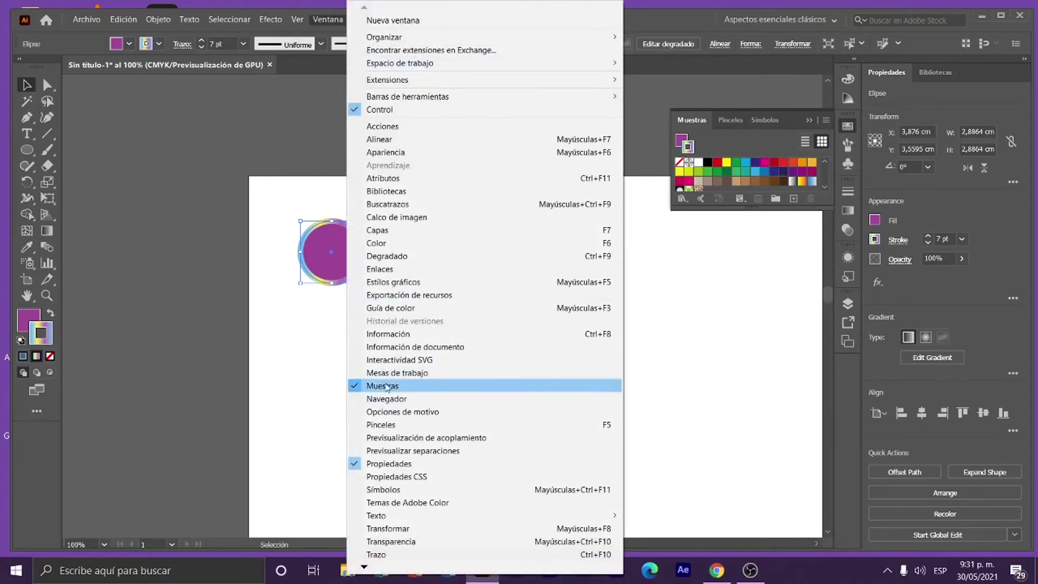
left_click(756, 141)
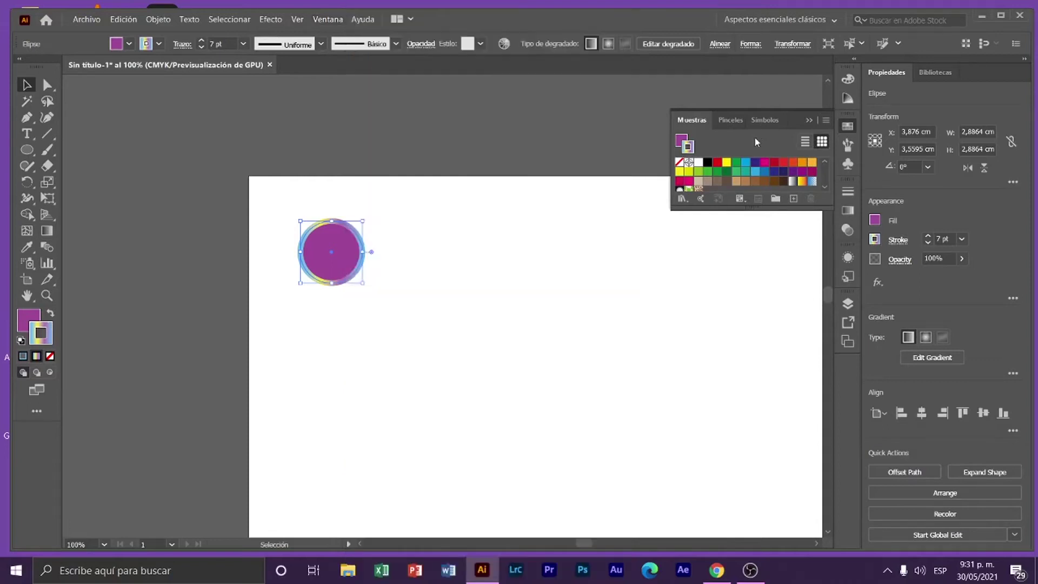
left_click_drag(756, 209, 757, 354)
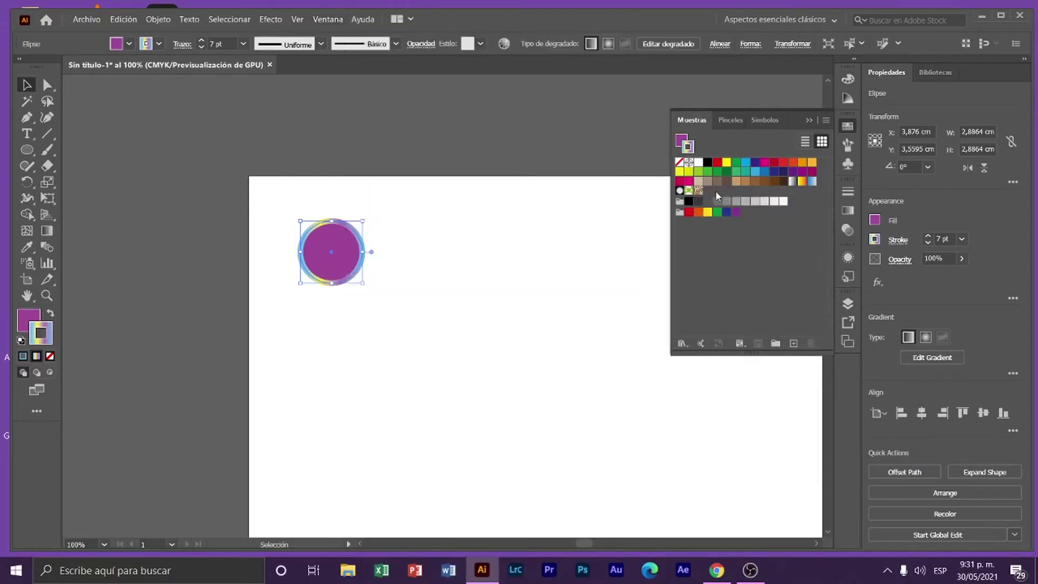
Try to add the circle to the swatches by moving it onto them, and undo the move
left_click(508, 309)
left_click(336, 255)
left_click_drag(329, 252, 713, 199)
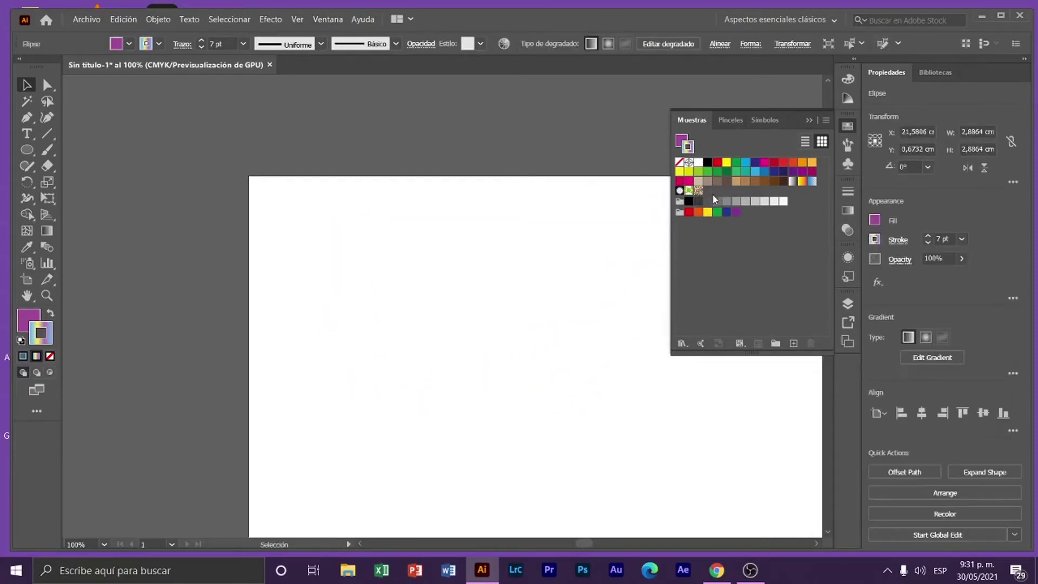
left_click(622, 285)
key("ctrl+z")
Save the circle's stroke gradient as a new swatch named "circulo"
left_click(291, 268)
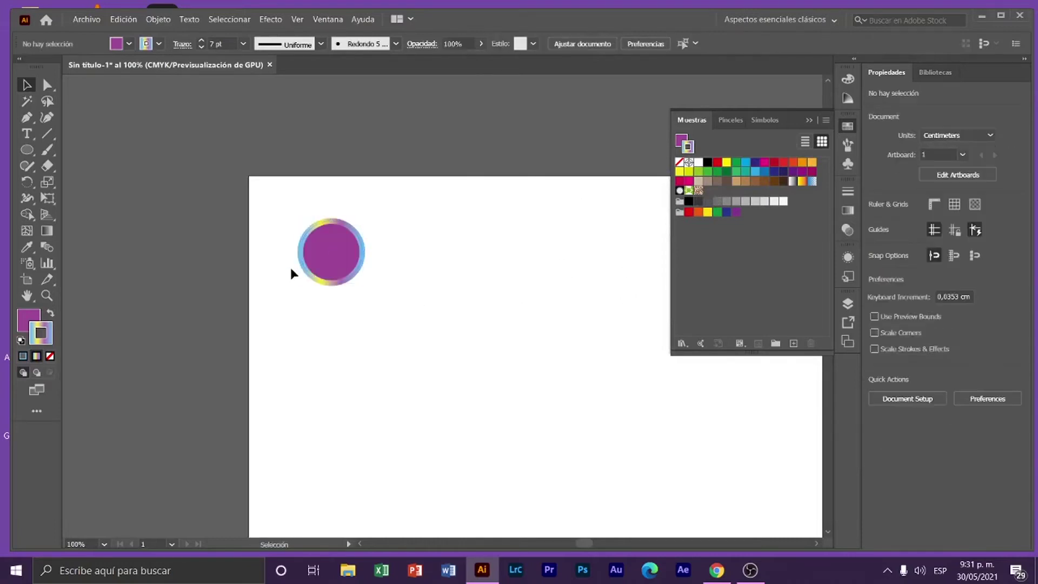
left_click(311, 266)
left_click(795, 344)
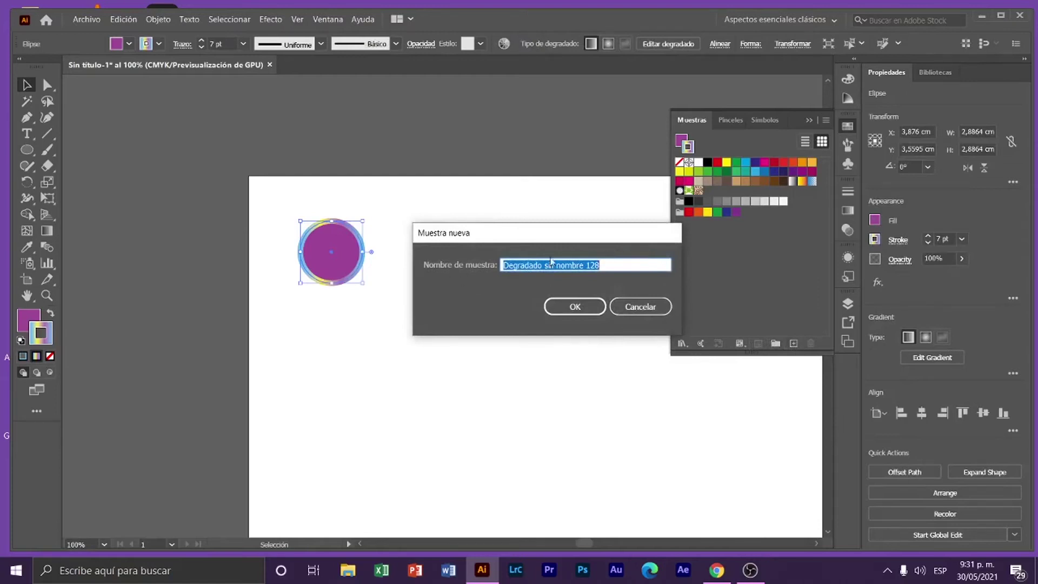
key("BackSpace")
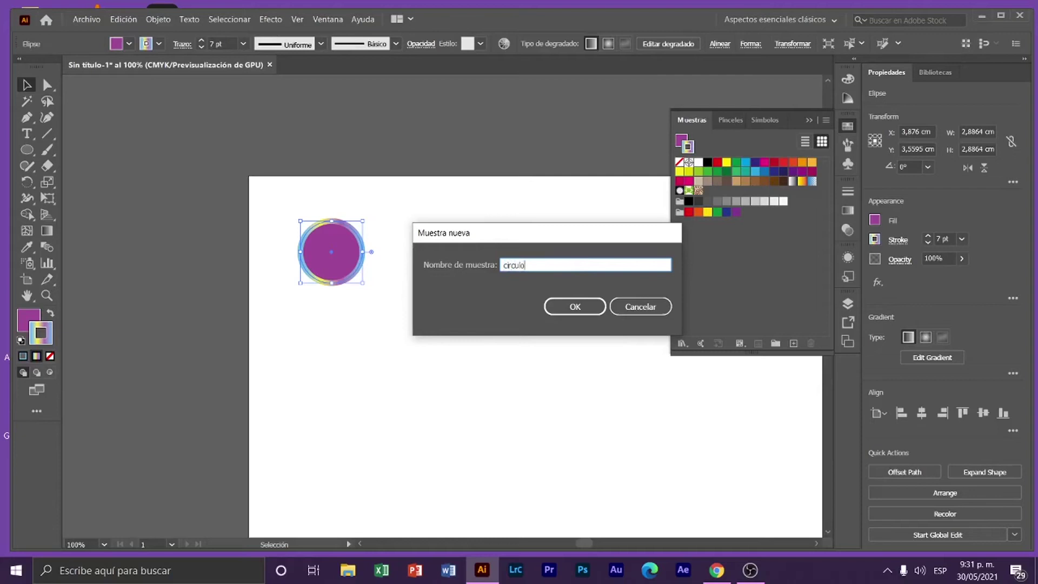
type("circulo")
left_click(574, 306)
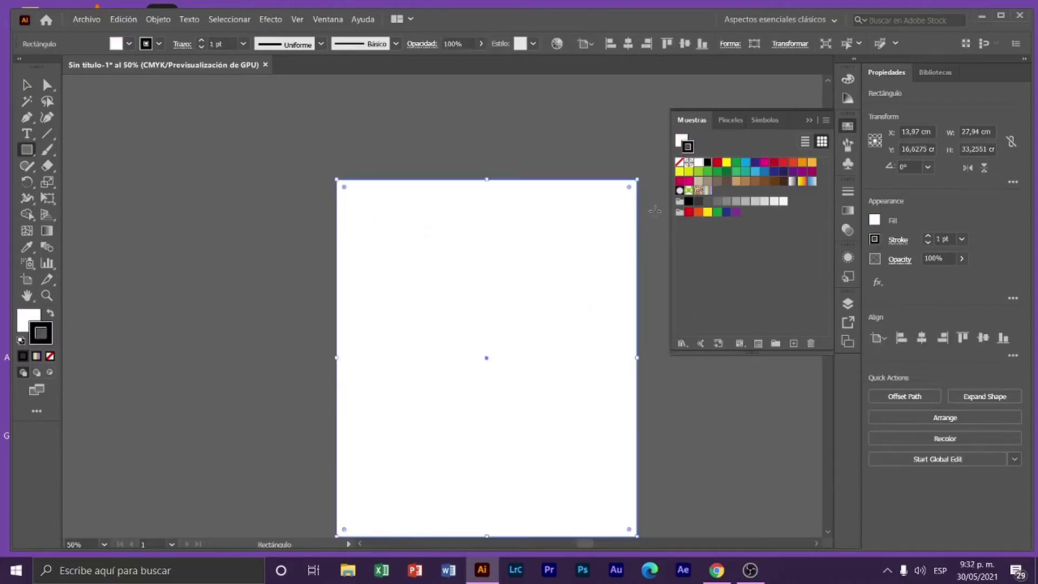
Fill the artboard-wide rectangle with the "circulo" gradient swatch
left_click(25, 321)
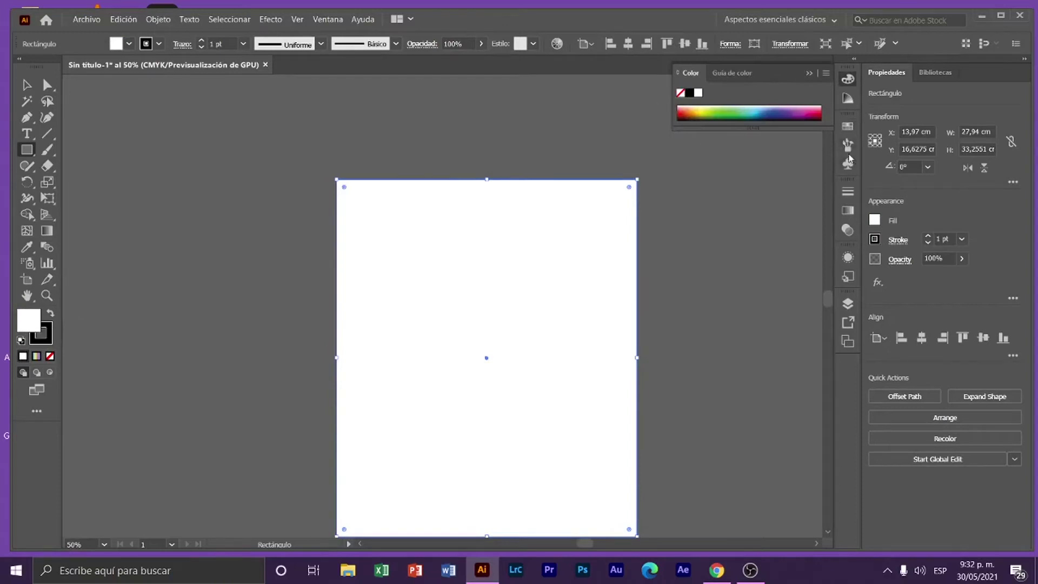
left_click(848, 130)
left_click(708, 191)
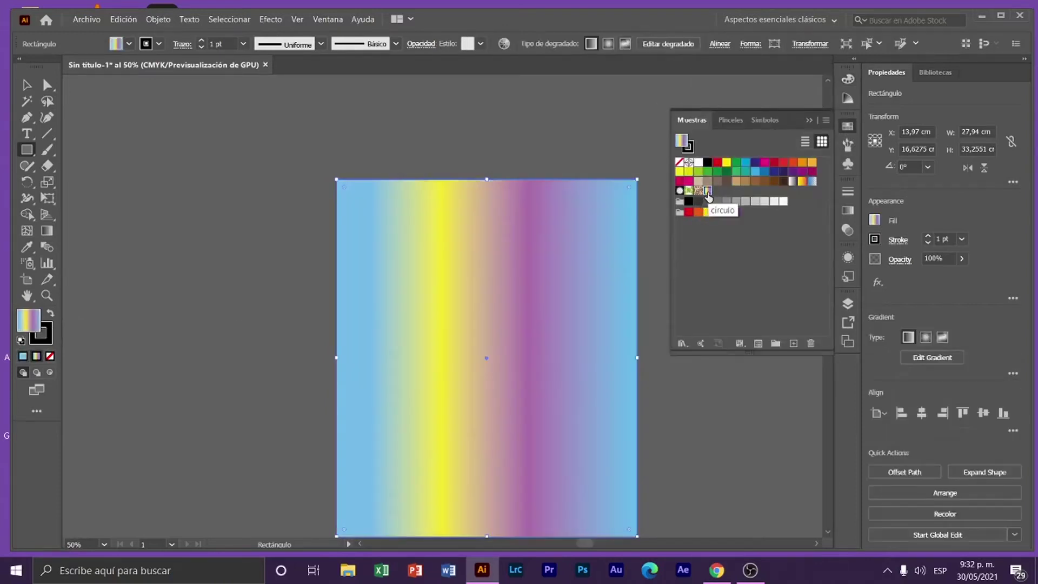
Delete the rectangle covering the artboard
left_click(27, 85)
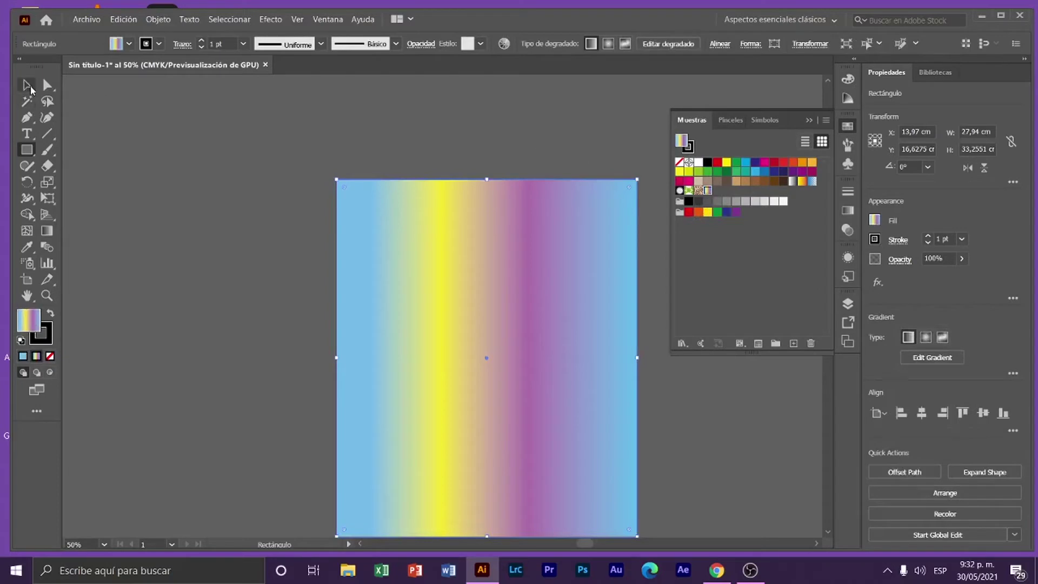
left_click(193, 99)
key("ctrl+z")
left_click(510, 174)
left_click(555, 202)
key("Delete")
Expand the purple circle with its gradient stroke into plain shapes using the Expand command
left_click(393, 219)
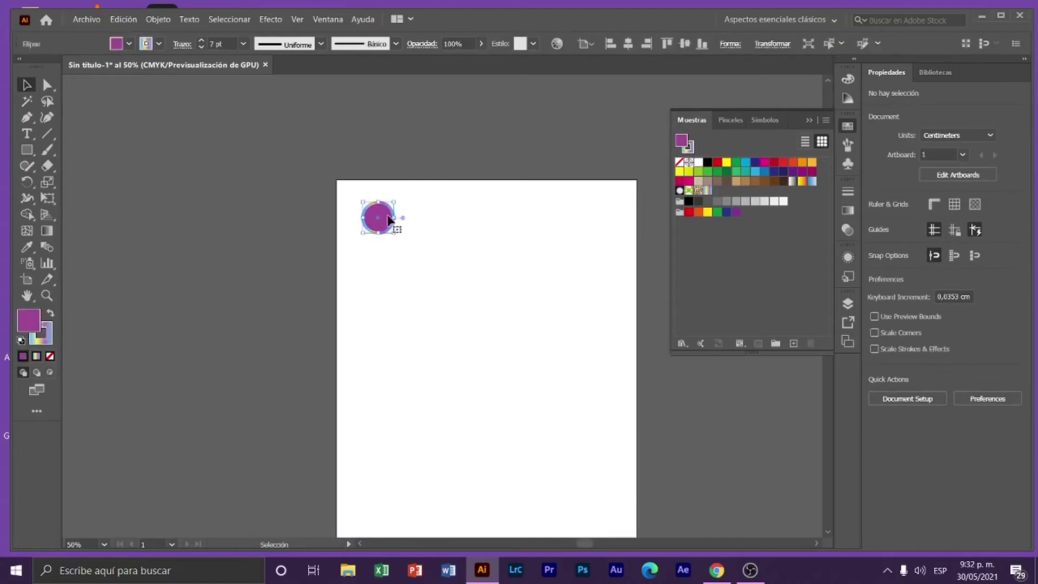
left_click(158, 20)
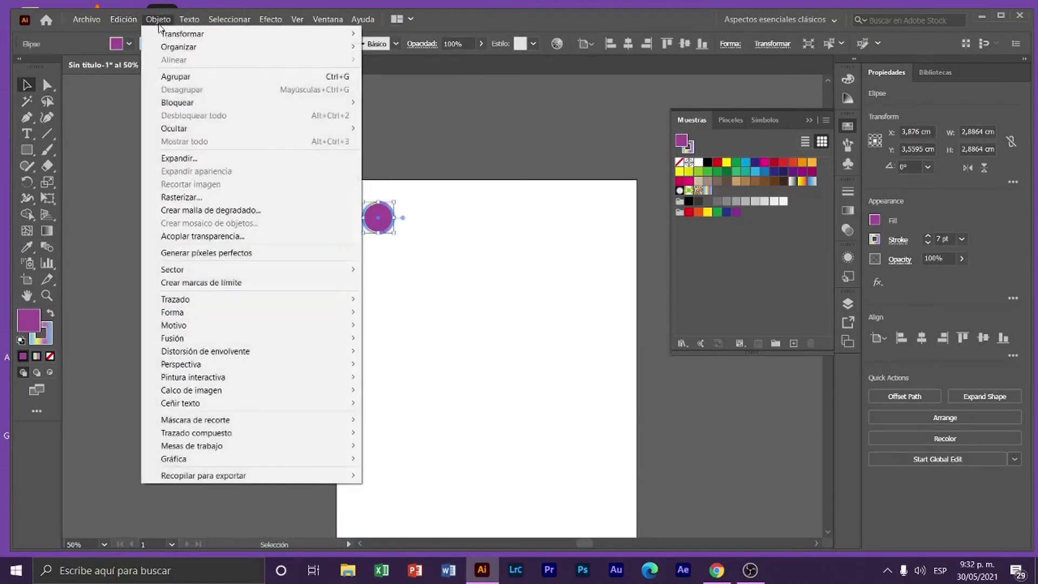
left_click(181, 158)
left_click(509, 385)
Add the expanded circle group to the swatches as a new pattern swatch
left_click(476, 281)
left_click(377, 218)
left_click_drag(377, 219, 719, 190)
left_click(390, 231)
left_click(382, 217)
scroll(439, 232, "up", 5)
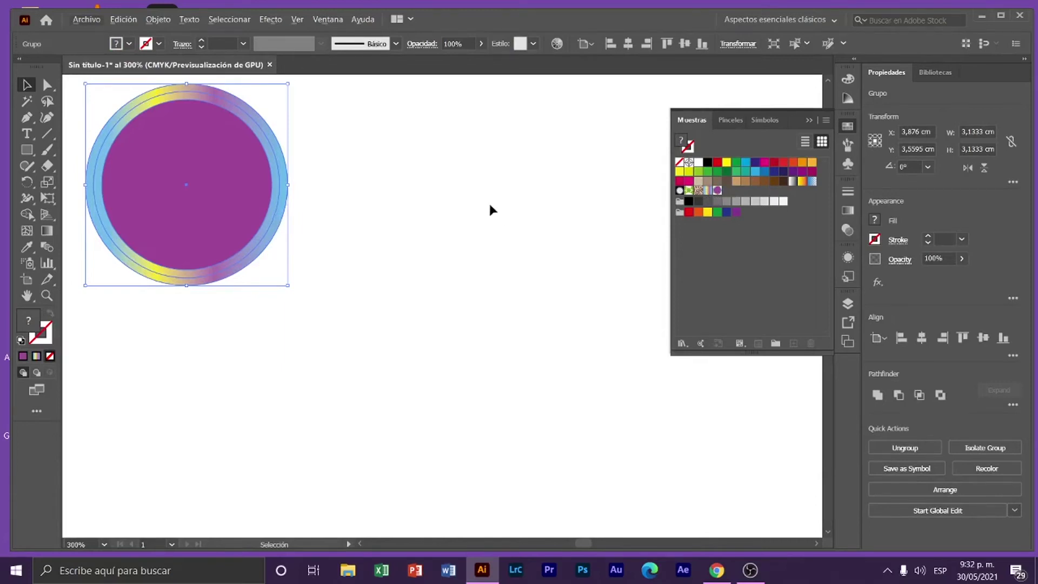
scroll(489, 201, "down", 6)
left_click(525, 157)
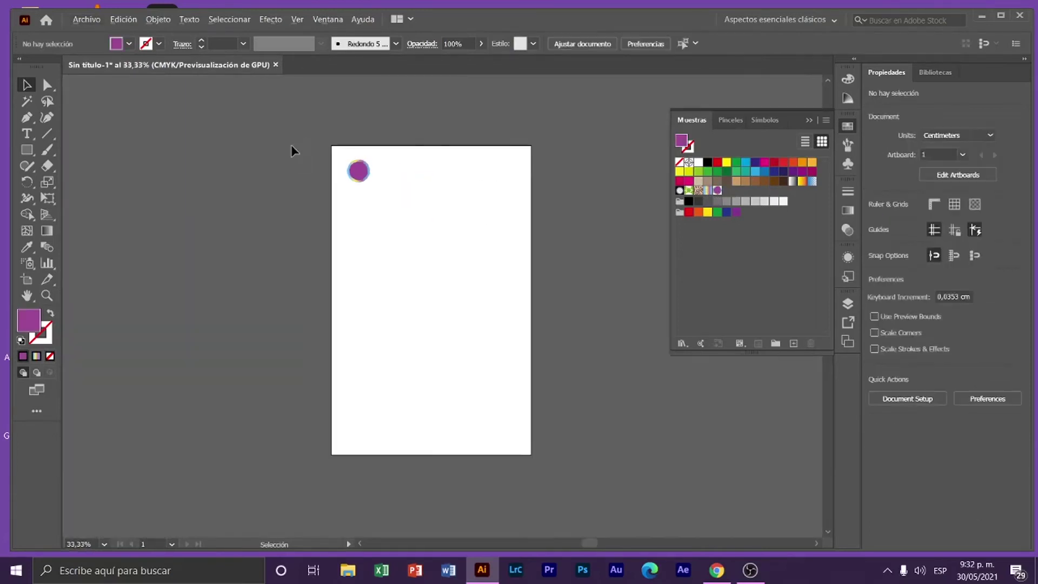
Draw a rectangle of about 27.94 × 43.62 cm covering the whole artboard and fill it with the new circle pattern swatch
scroll(425, 176, "up", 1)
scroll(63, 145, "down", 1)
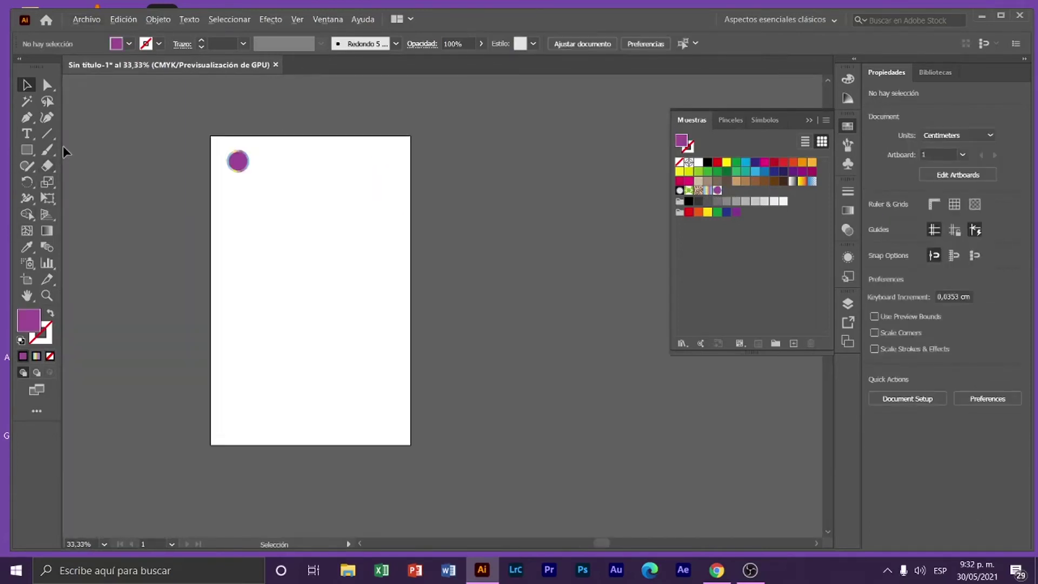
left_click(26, 152)
left_click_drag(211, 136, 410, 446)
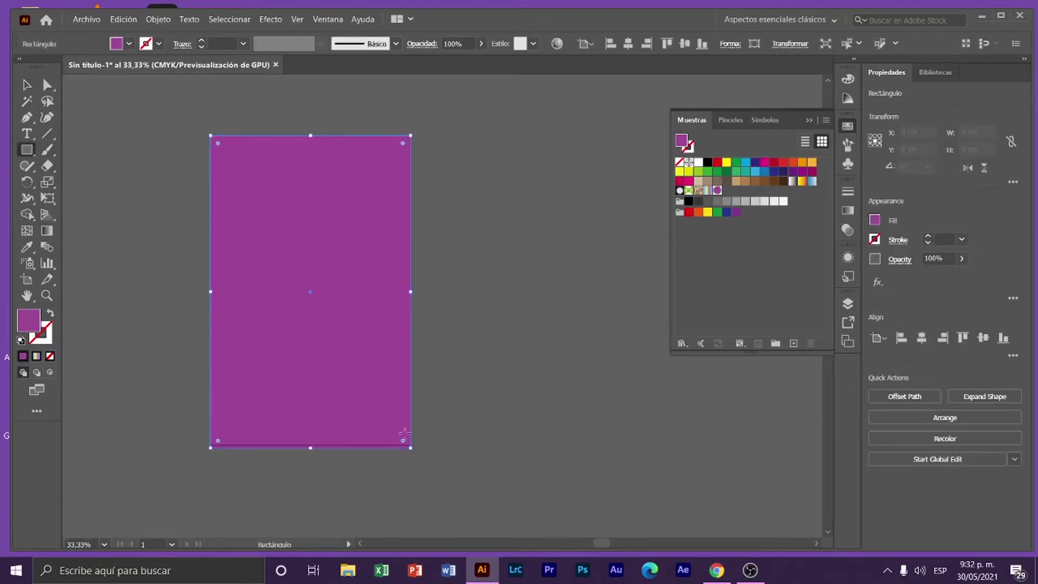
scroll(167, 206, "up", 1)
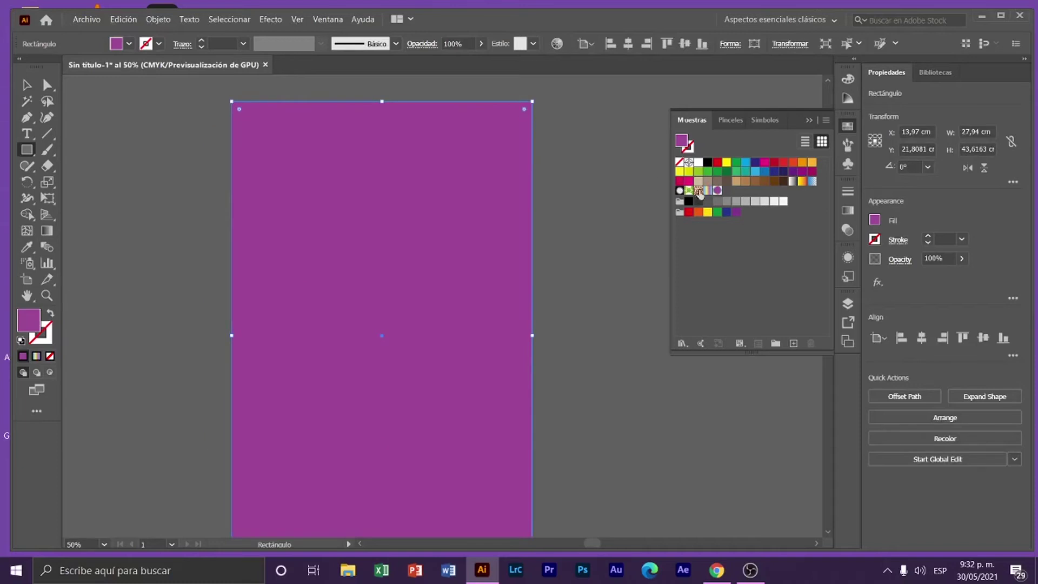
left_click(718, 189)
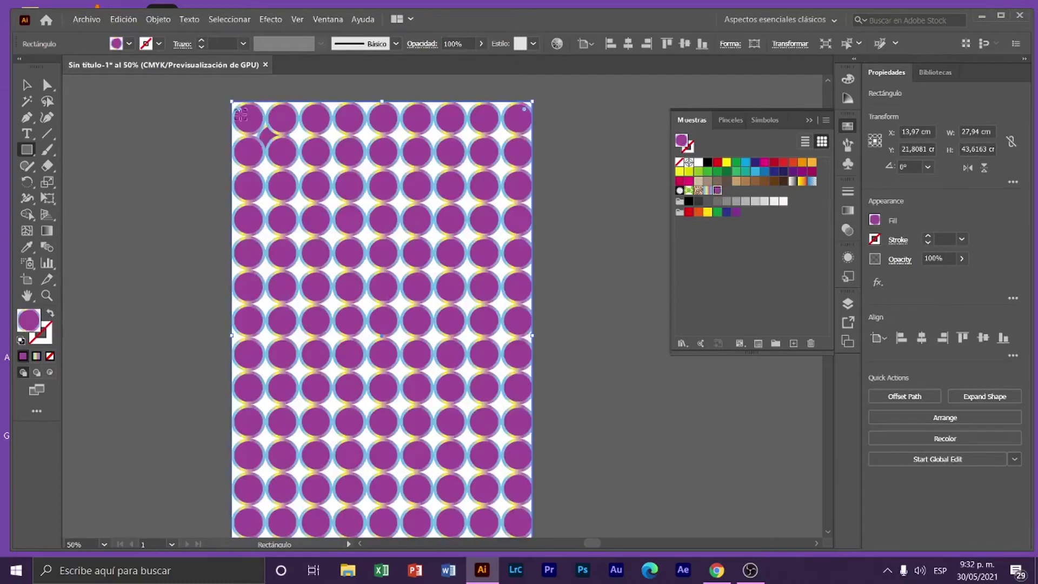
Move the original circle off the artboard, to the left of the pattern-filled rectangle
scroll(241, 114, "up", 3)
scroll(297, 150, "down", 2)
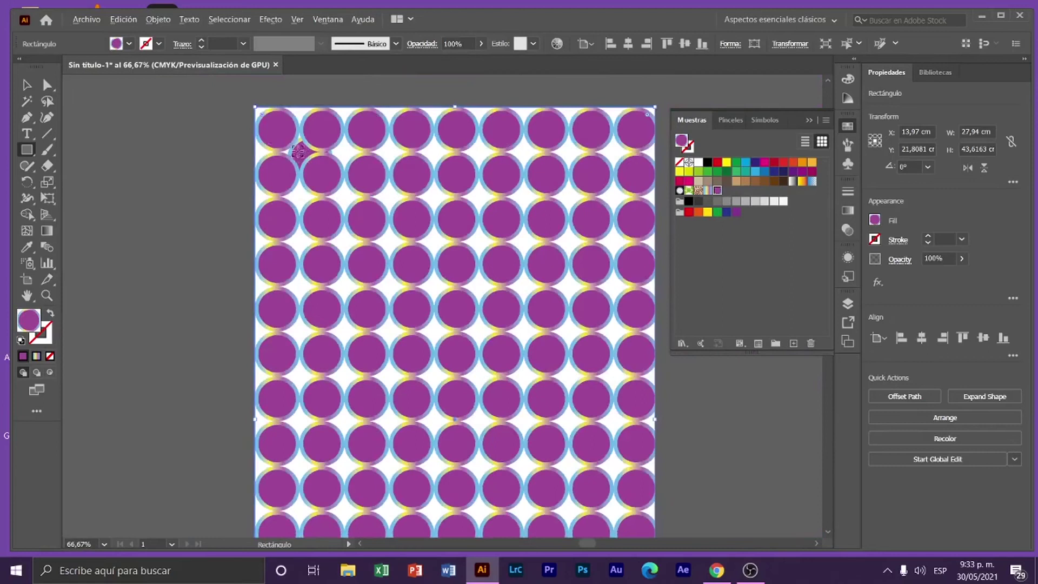
key("v")
left_click_drag(301, 153, 172, 144)
left_click_drag(482, 195, 376, 227)
scroll(377, 172, "down", 1)
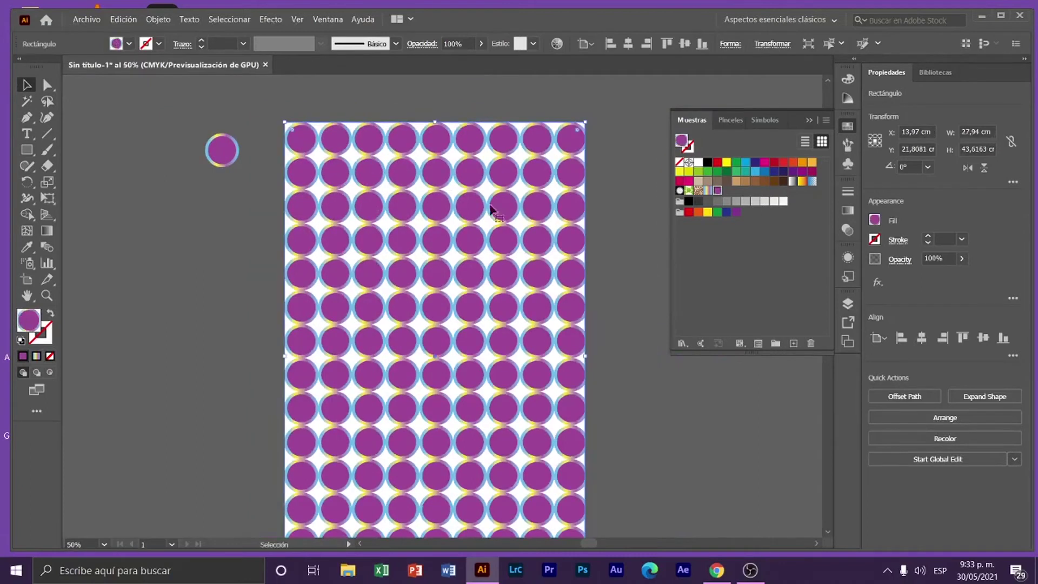
Open the circle pattern swatch for editing and enlarge its tile to about 4.87 × 4.77 cm with the Pattern Tile tool
double_click(717, 191)
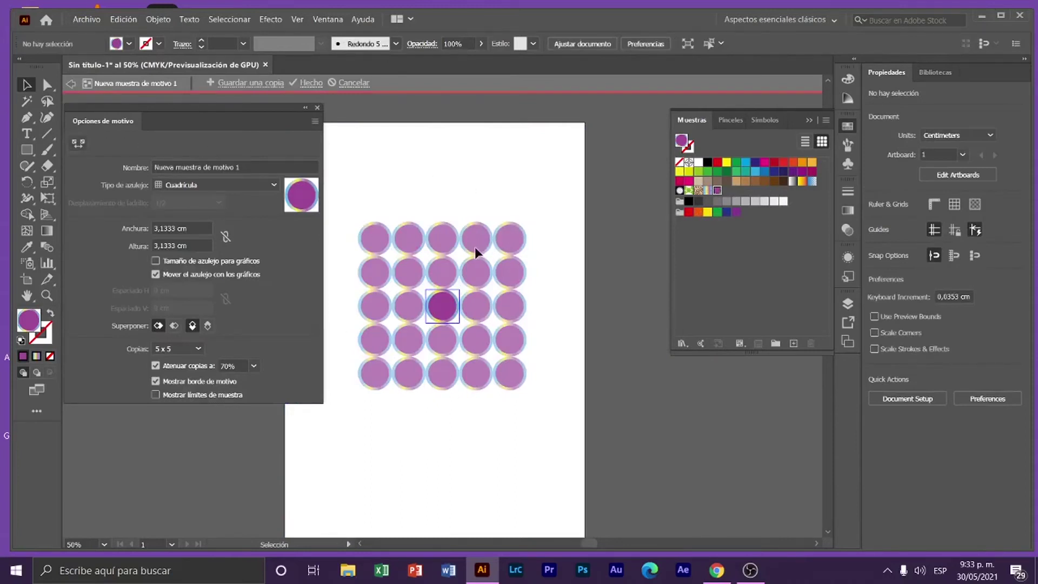
left_click(441, 304)
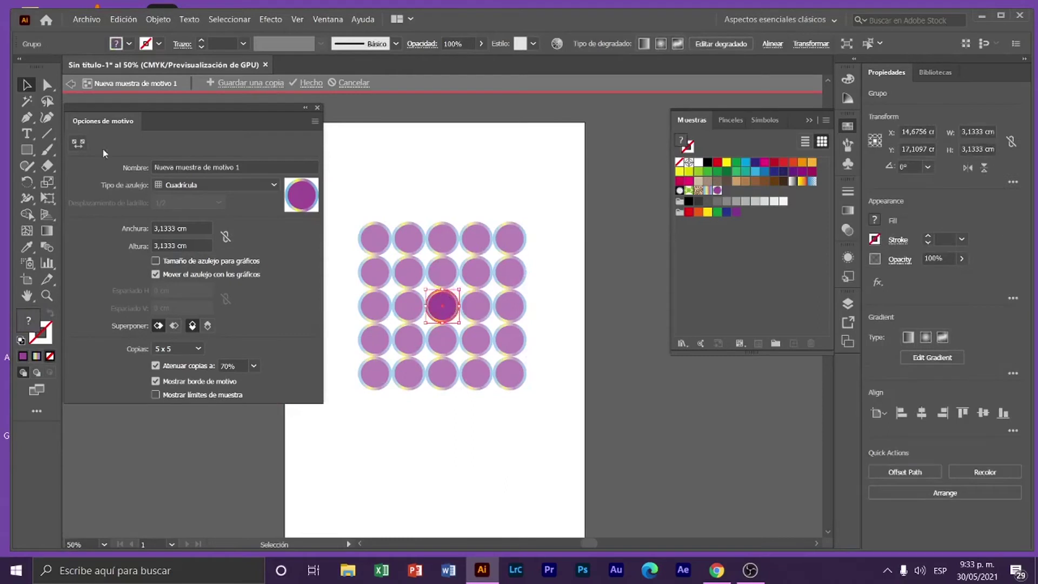
left_click(78, 143)
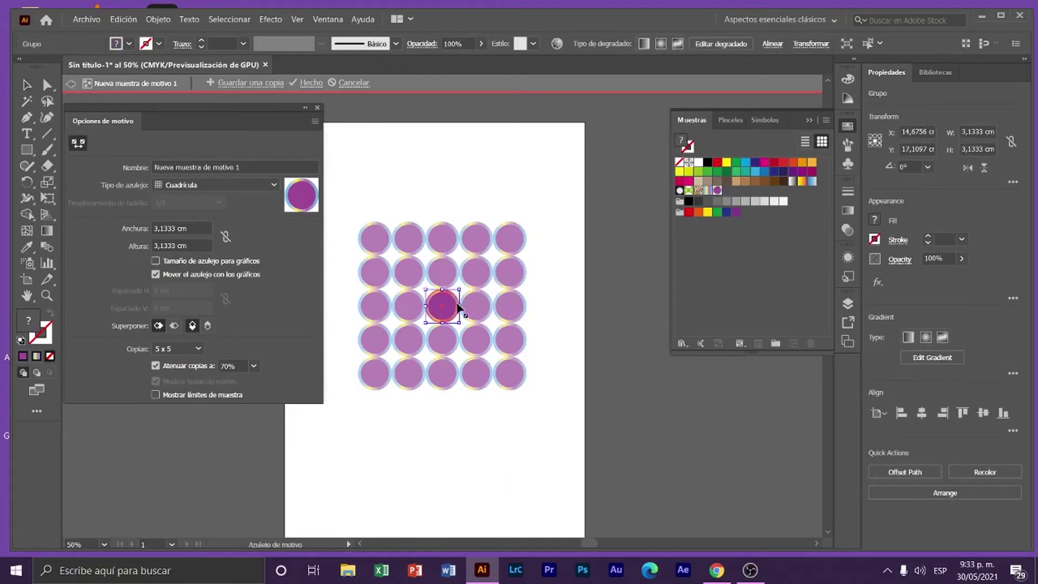
scroll(437, 303, "up", 4)
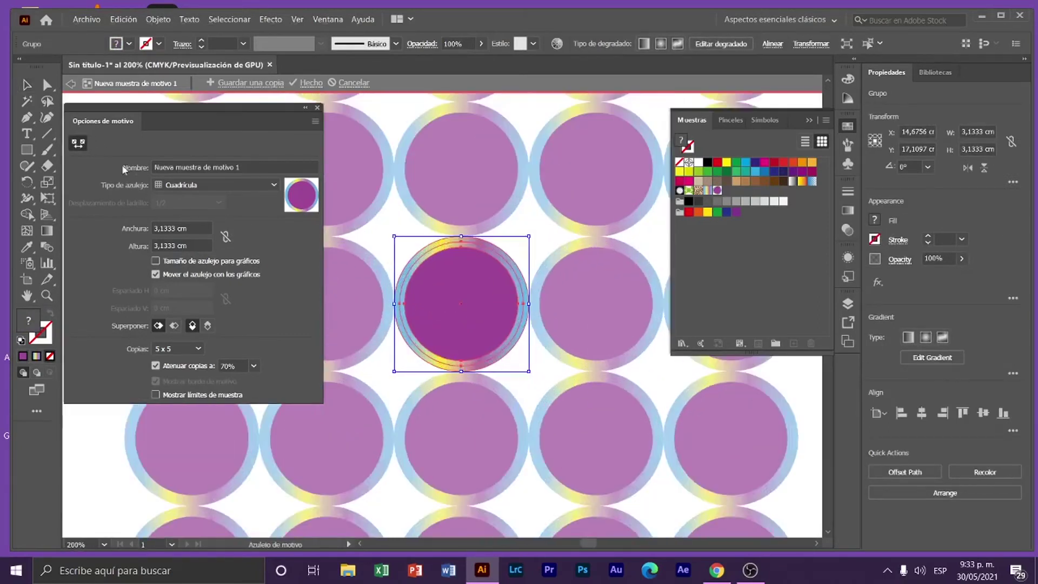
left_click(78, 142)
left_click(533, 247)
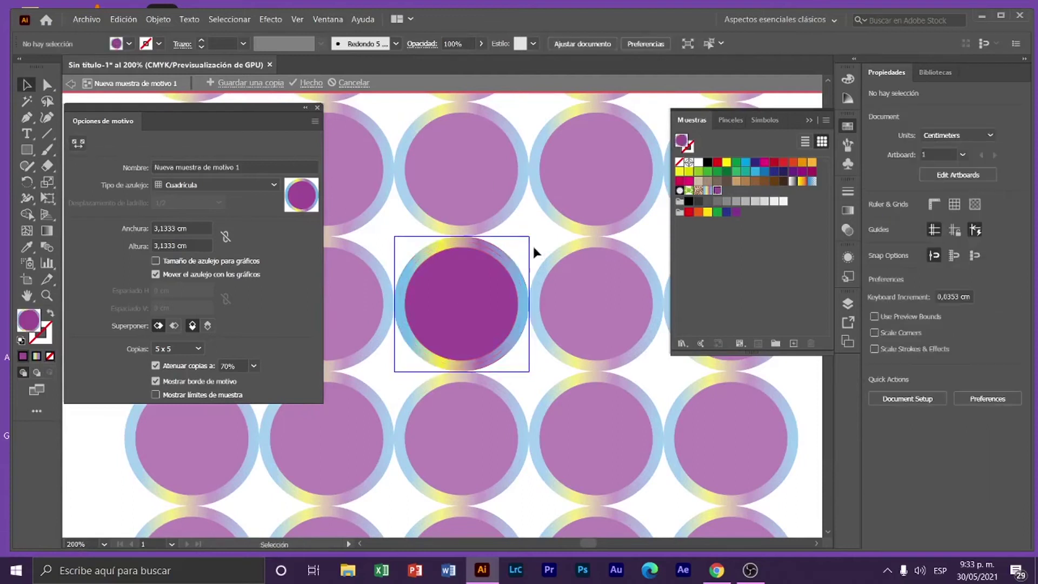
left_click(85, 144)
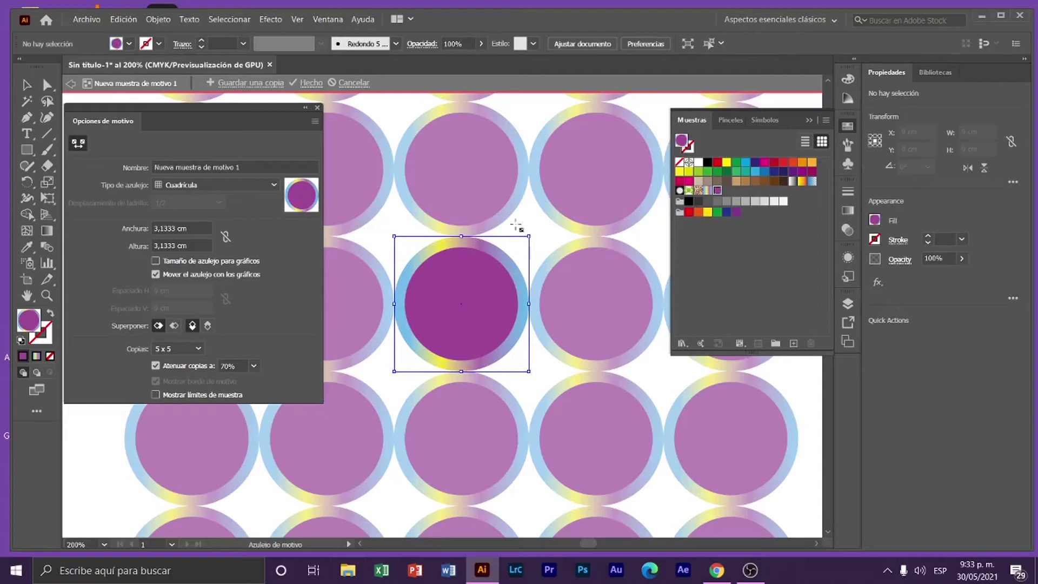
left_click(77, 143)
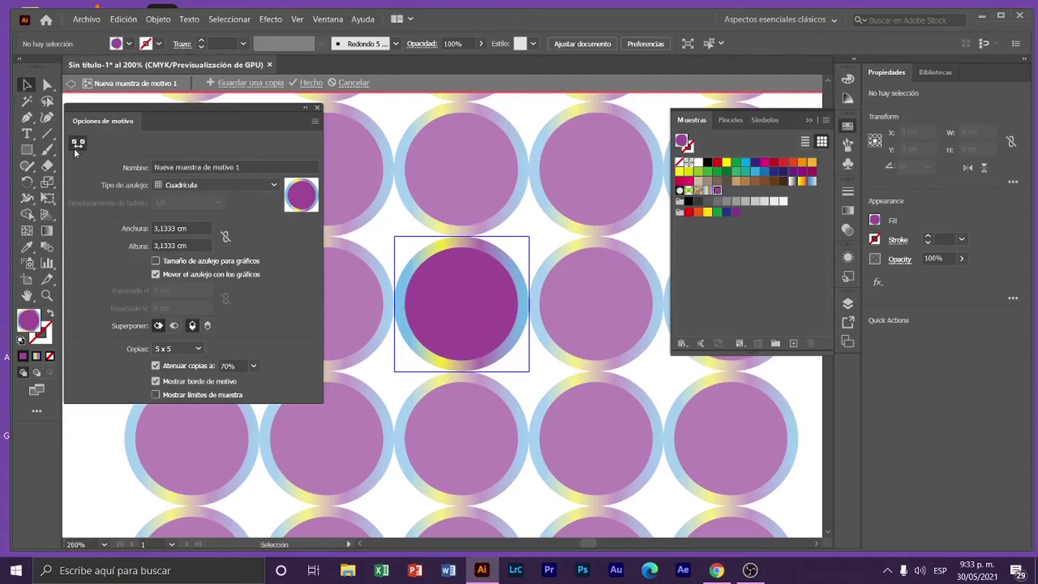
left_click(473, 301)
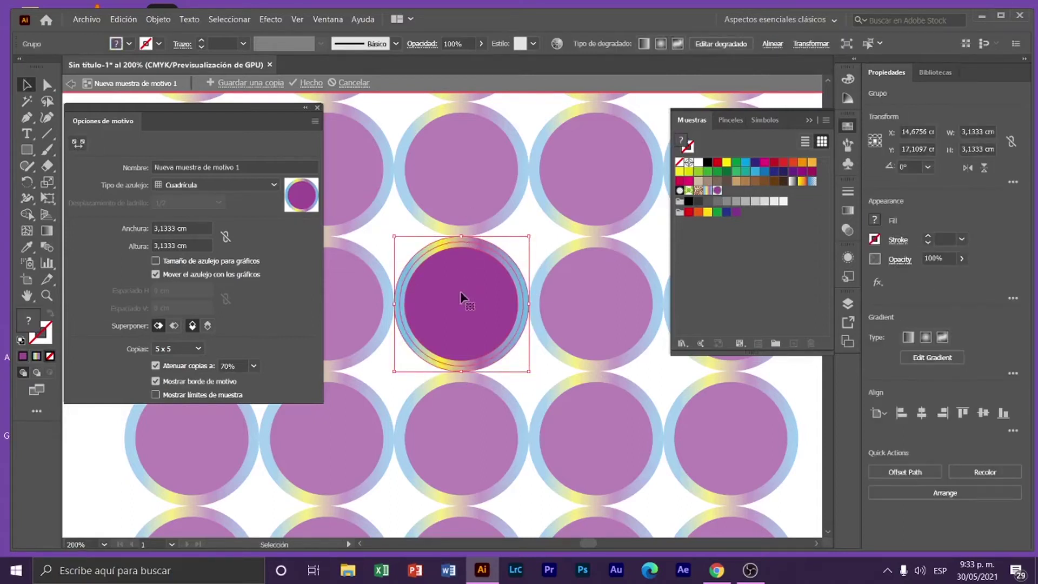
left_click(78, 144)
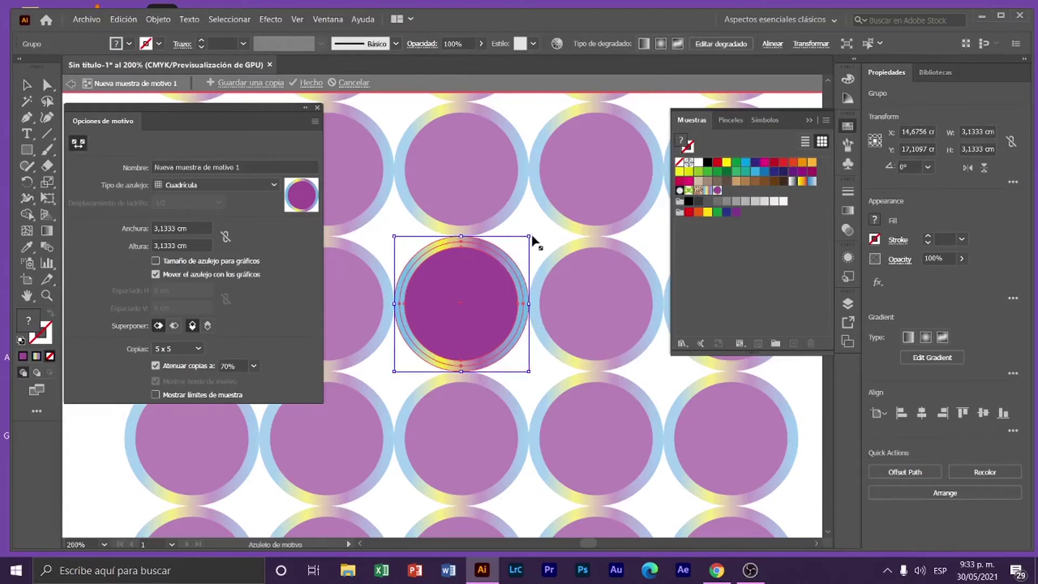
left_click_drag(530, 237, 603, 167)
Shrink the pattern tile to about 1.84 × 1.92 cm so the circles overlap like scales, and finish editing the pattern
scroll(486, 227, "down", 3)
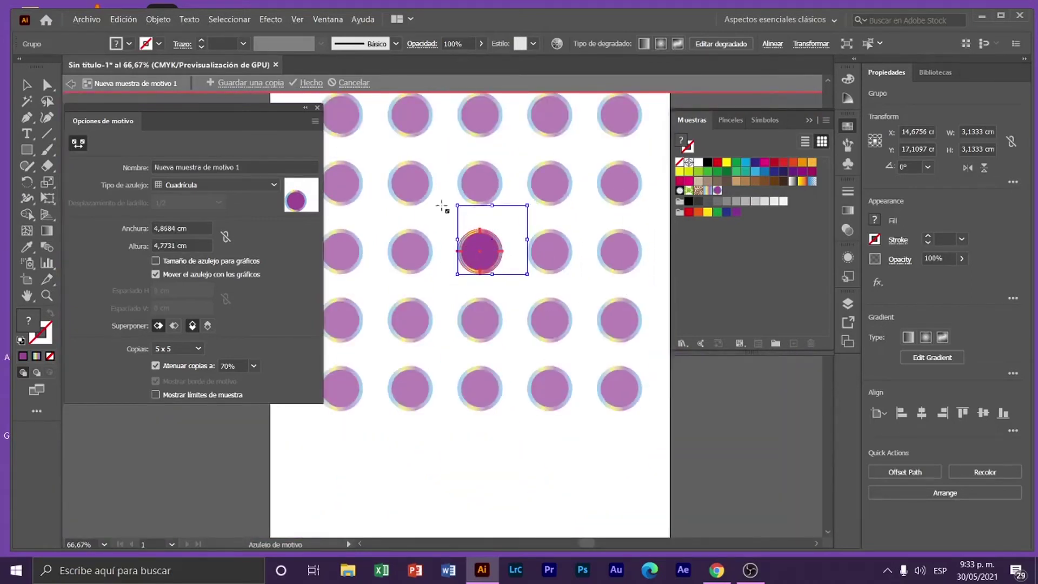
left_click_drag(527, 206, 480, 220)
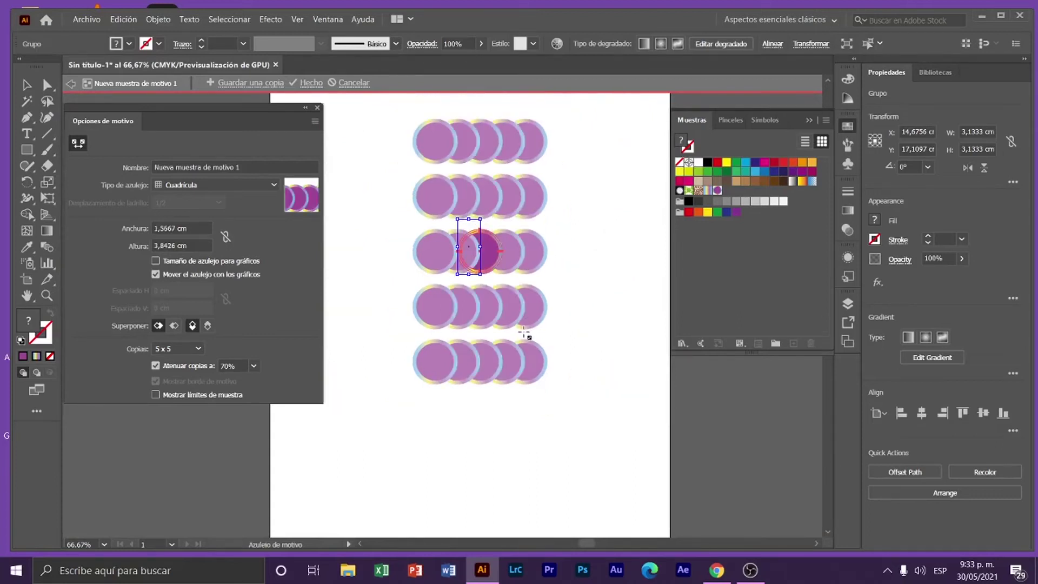
left_click_drag(479, 222, 483, 244)
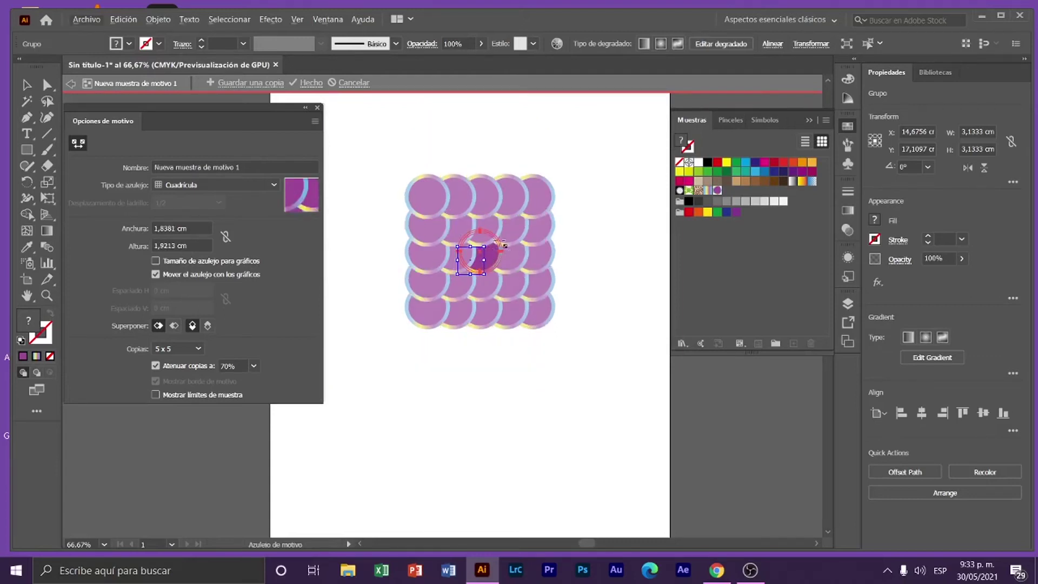
left_click(309, 82)
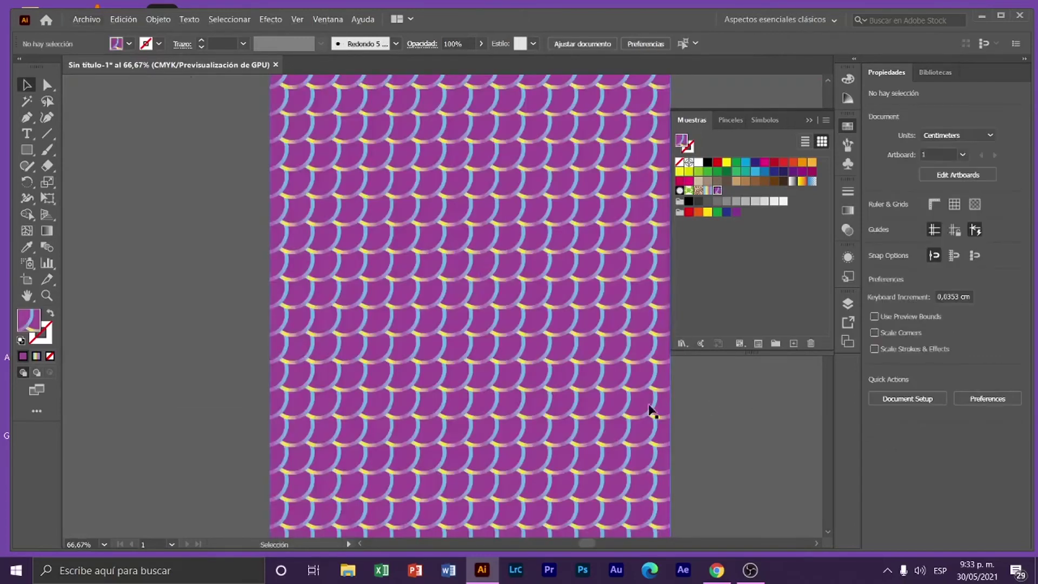
scroll(514, 299, "down", 2)
scroll(510, 283, "up", 2)
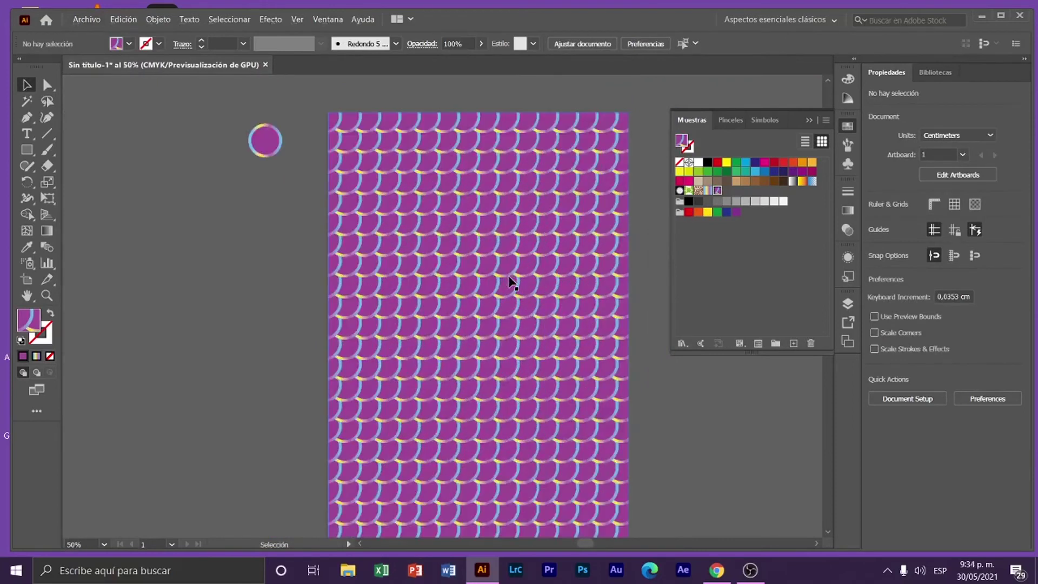
Reopen the pattern swatch, enlarge its tile to about 3.97 × 4.40 cm to space out the circles, and finish editing
double_click(717, 190)
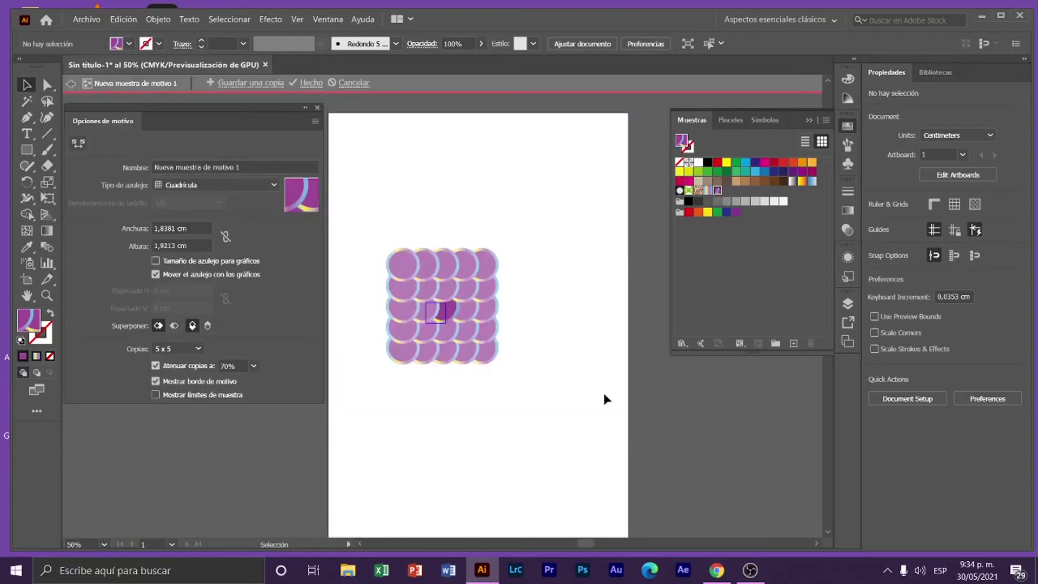
left_click(77, 143)
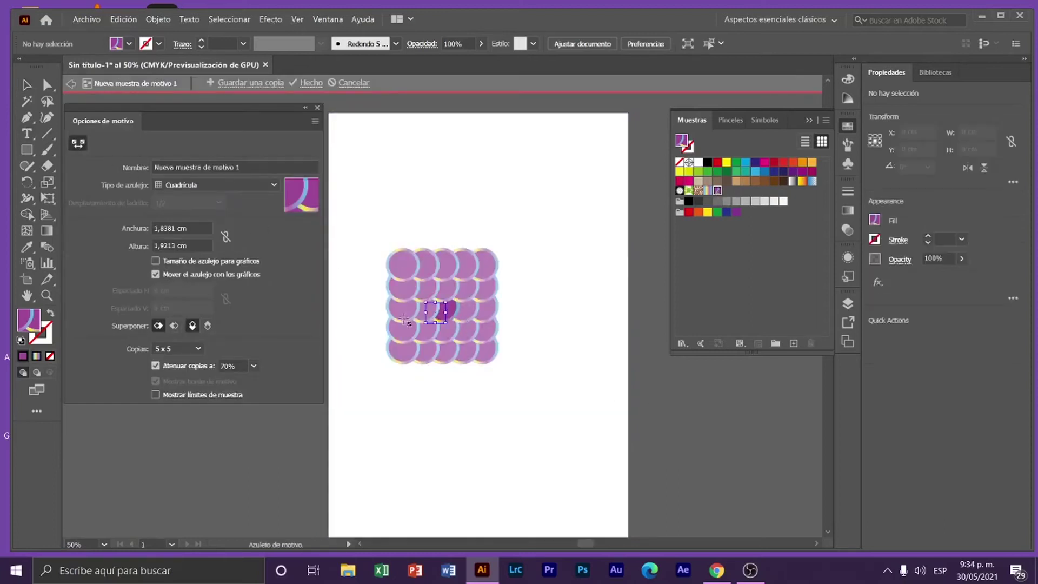
left_click_drag(451, 296, 469, 276)
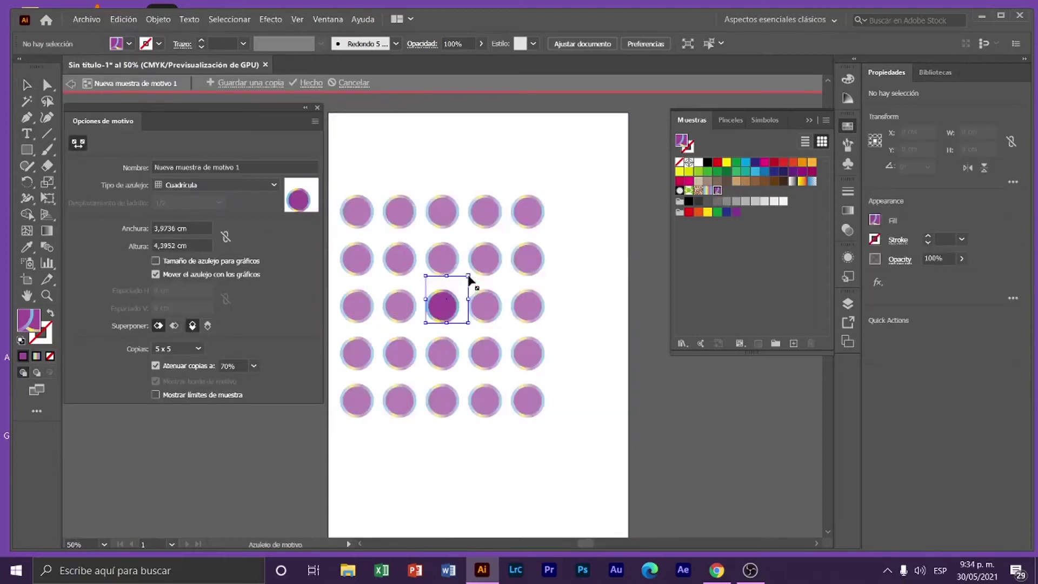
left_click(313, 85)
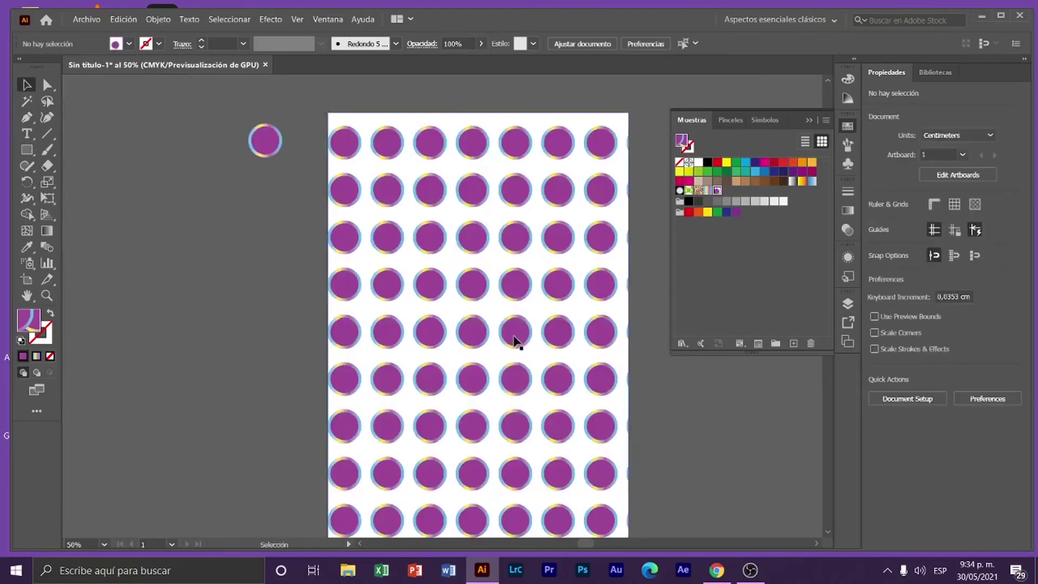
scroll(515, 339, "down", 2)
scroll(515, 338, "up", 1)
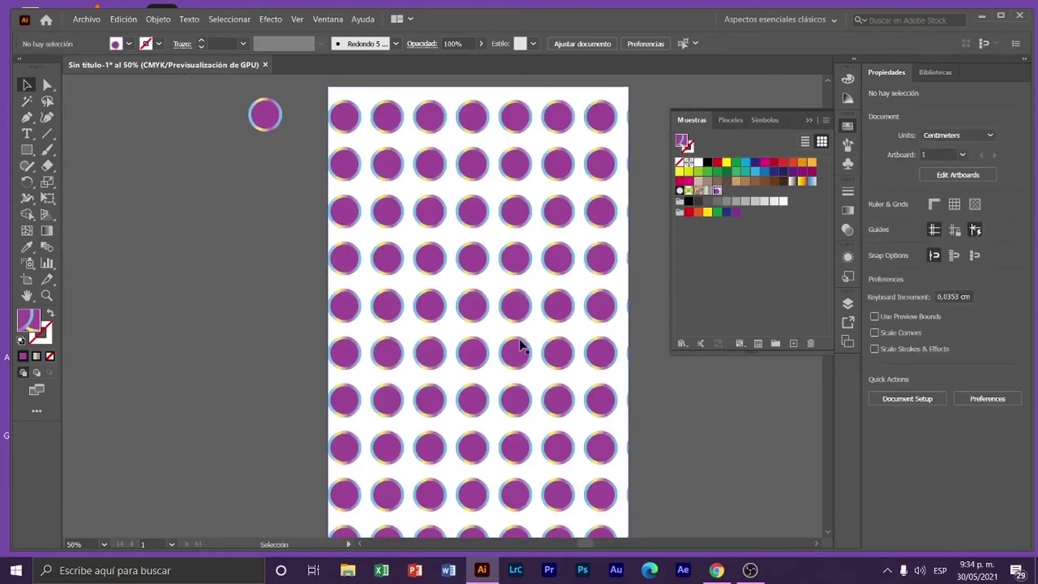
Open the circle pattern swatch for editing and try the Ladrillo por fila and Ladrillo por columna tile types
double_click(717, 190)
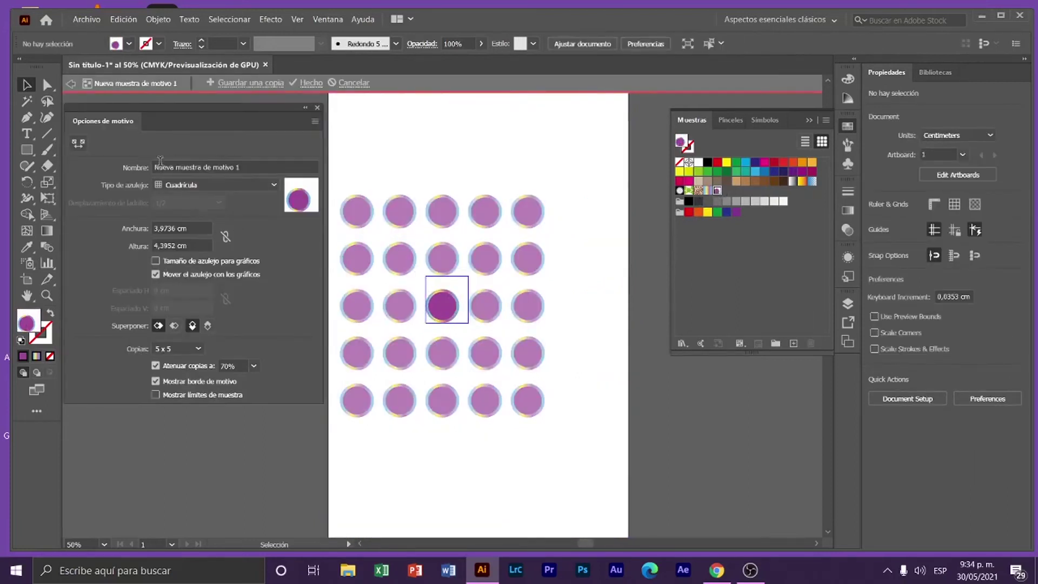
left_click(276, 183)
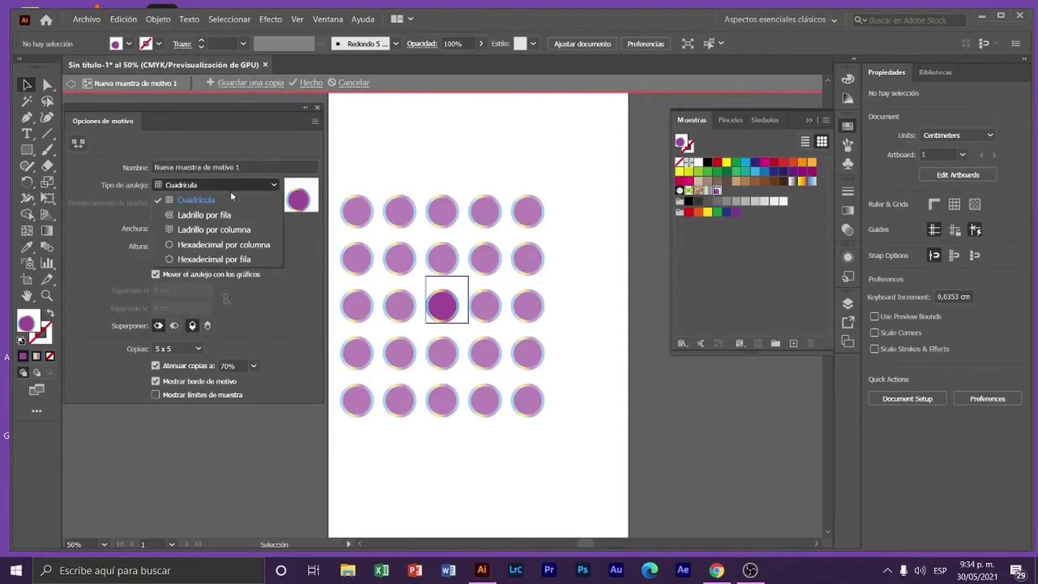
left_click(214, 215)
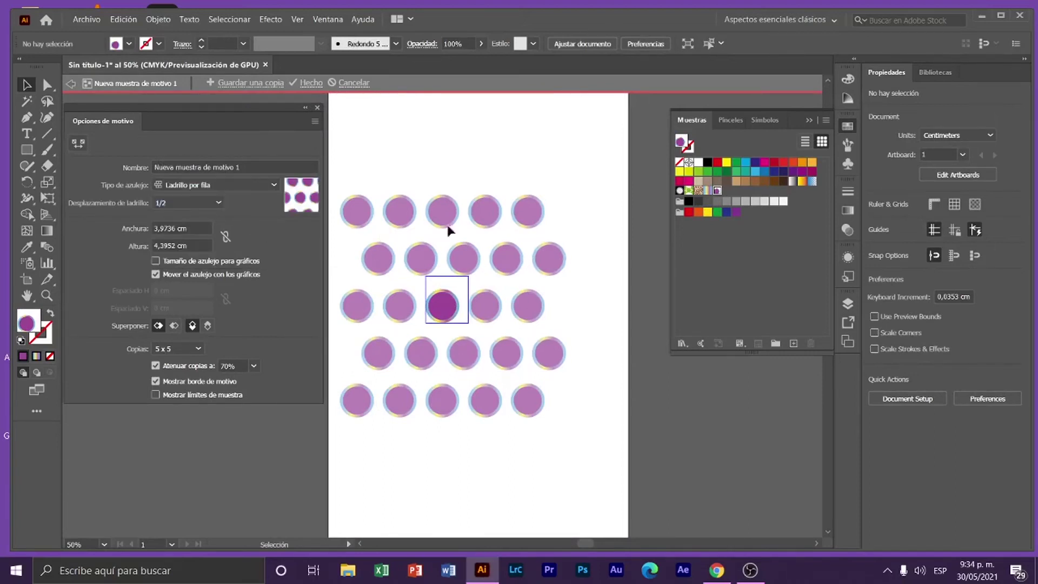
left_click(276, 185)
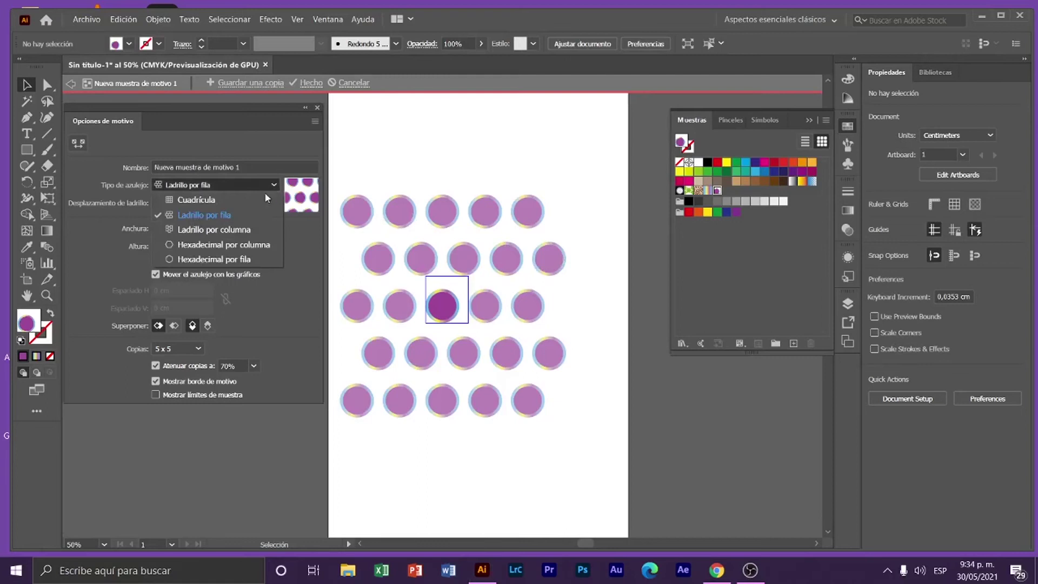
left_click(239, 229)
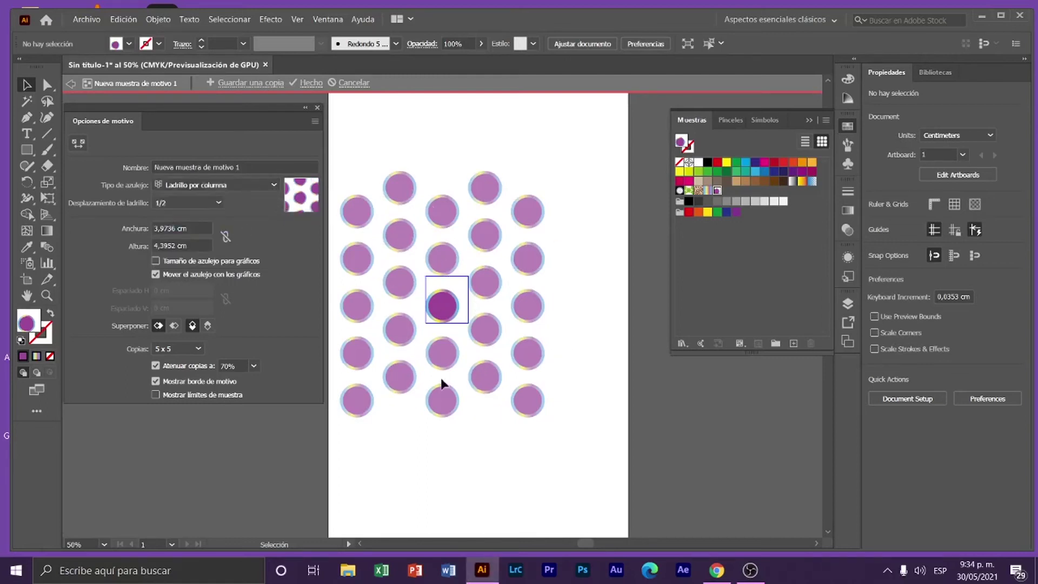
Compare both hexagonal tile types, choose Hexadecimal por columna, and enable Tamaño de azulejo para gráficos
left_click(274, 186)
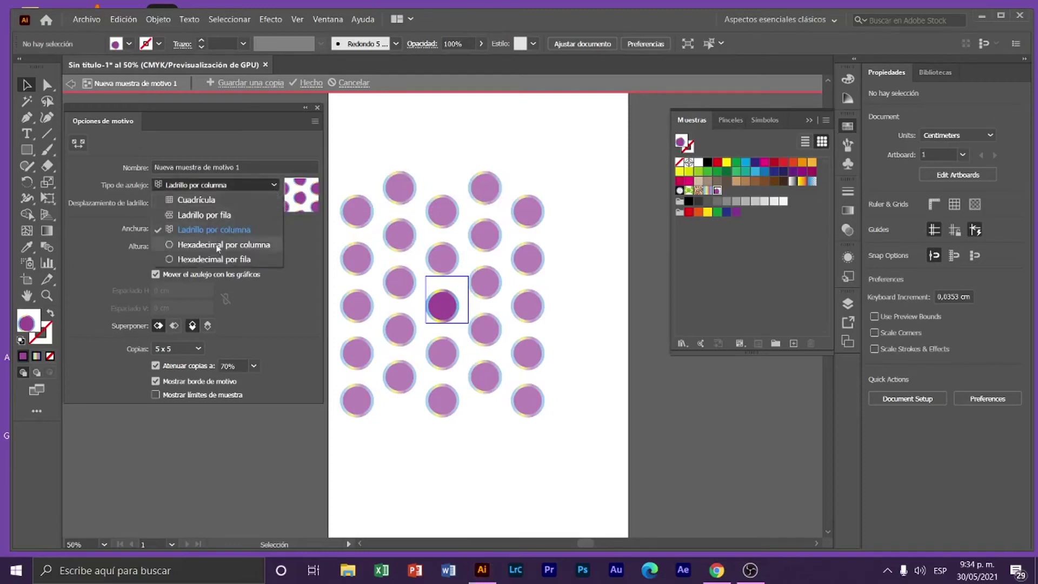
left_click(219, 245)
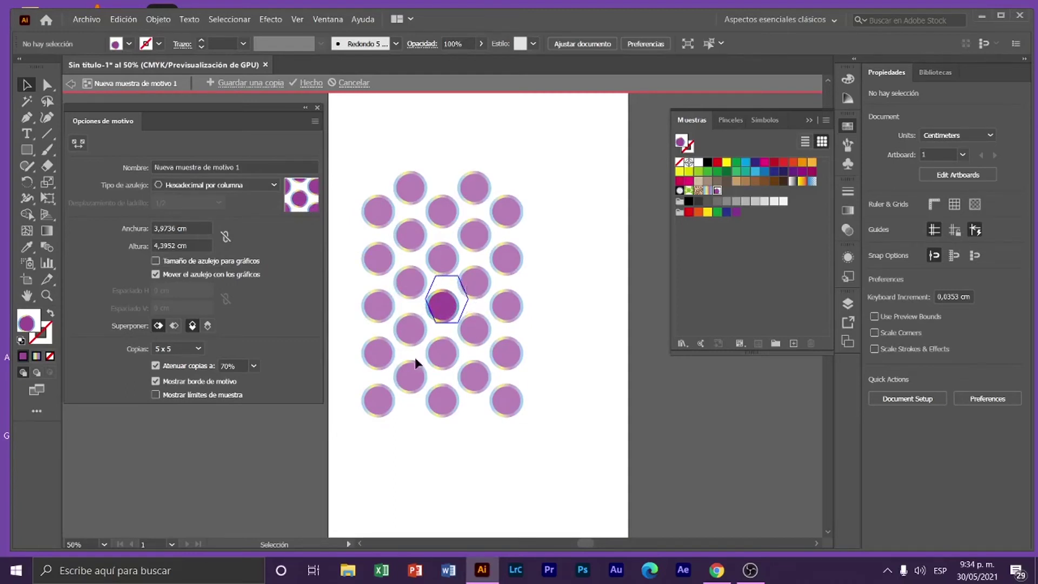
left_click(274, 186)
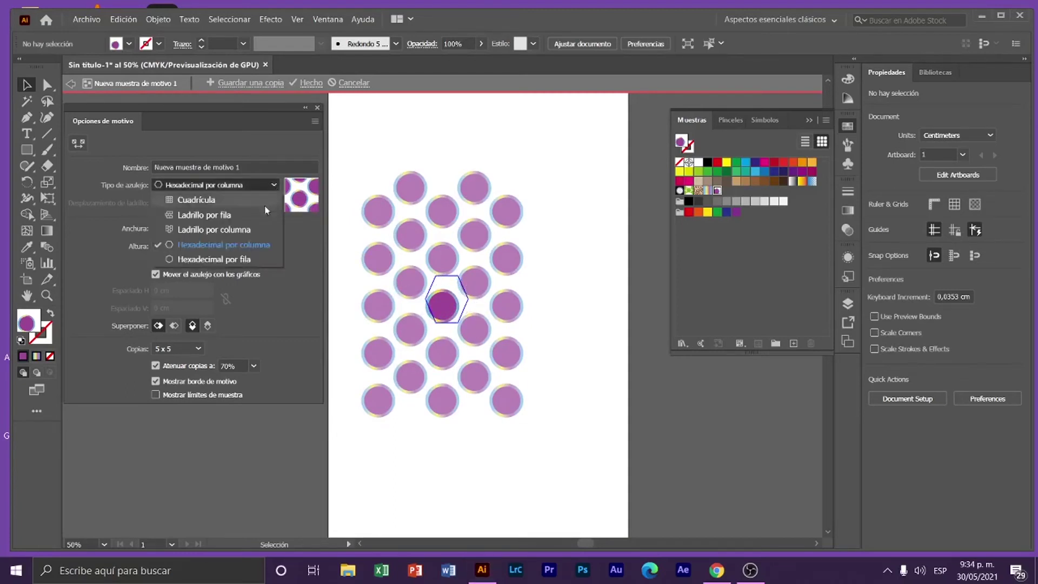
left_click(236, 259)
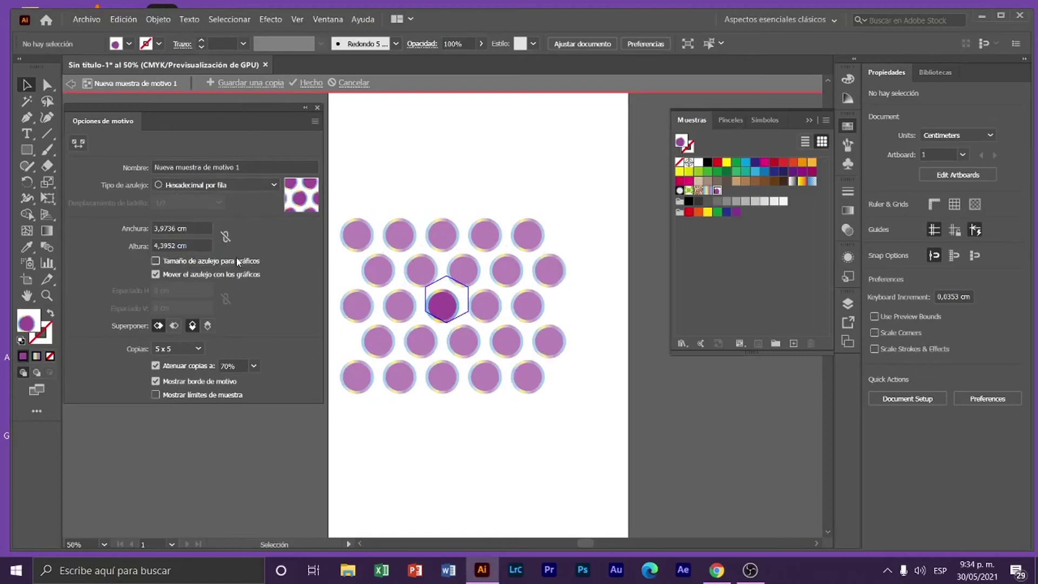
left_click(274, 186)
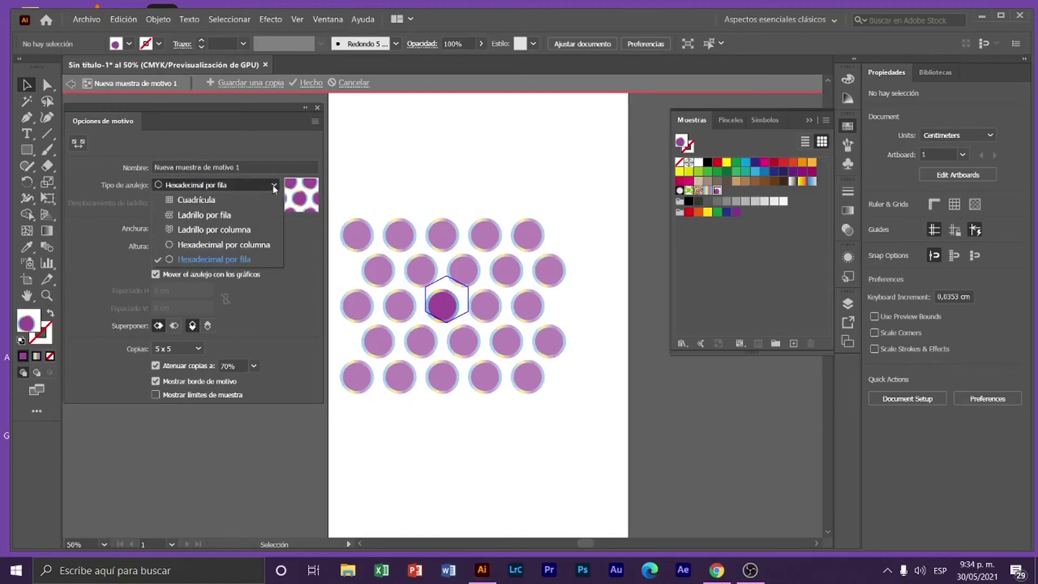
left_click(231, 244)
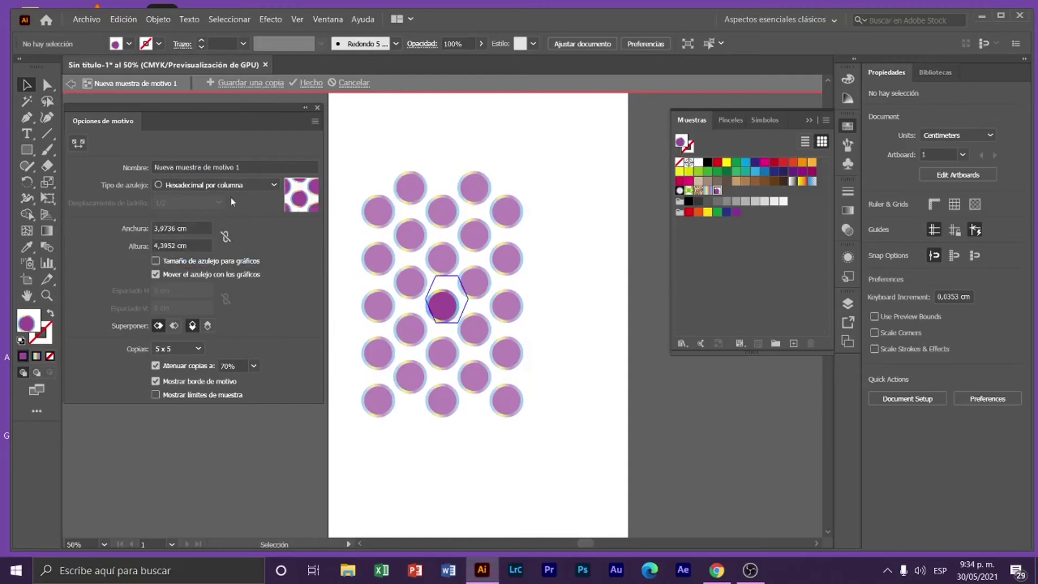
left_click(155, 261)
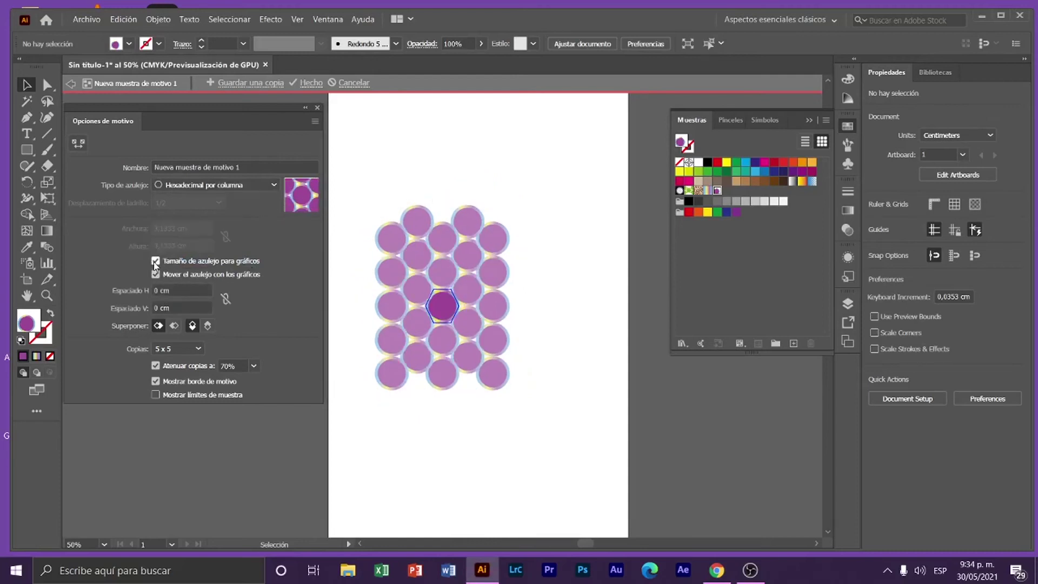
Shrink the hexagonal tile with the Pattern Tile tool to spacings of about -0.15 cm horizontal and -1.03 cm vertical, and finish editing
left_click(78, 143)
key("ctrl+plus")
key("ctrl+plus")
key("ctrl+plus")
key("ctrl+plus")
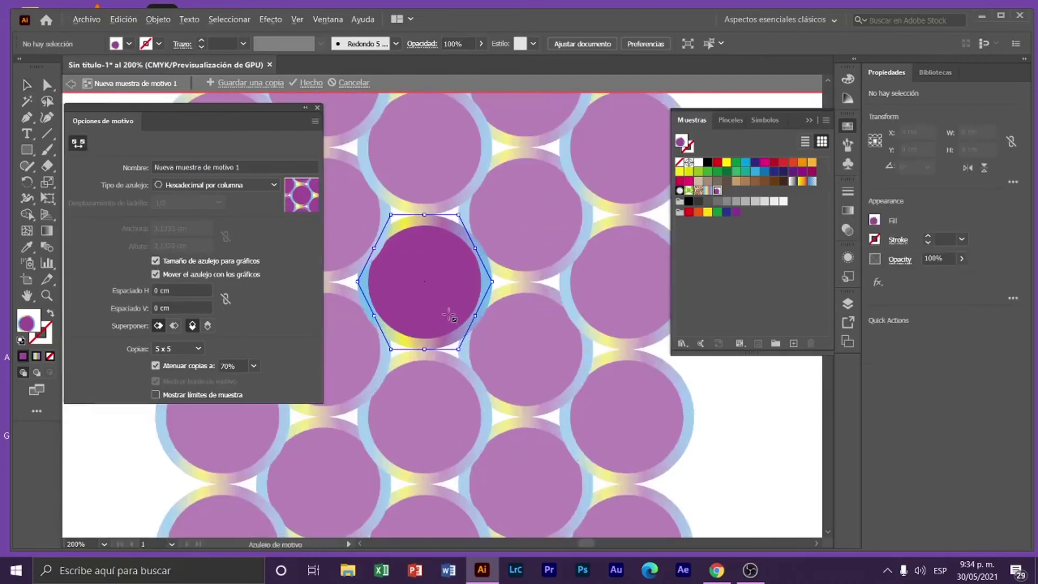
left_click_drag(458, 214, 454, 259)
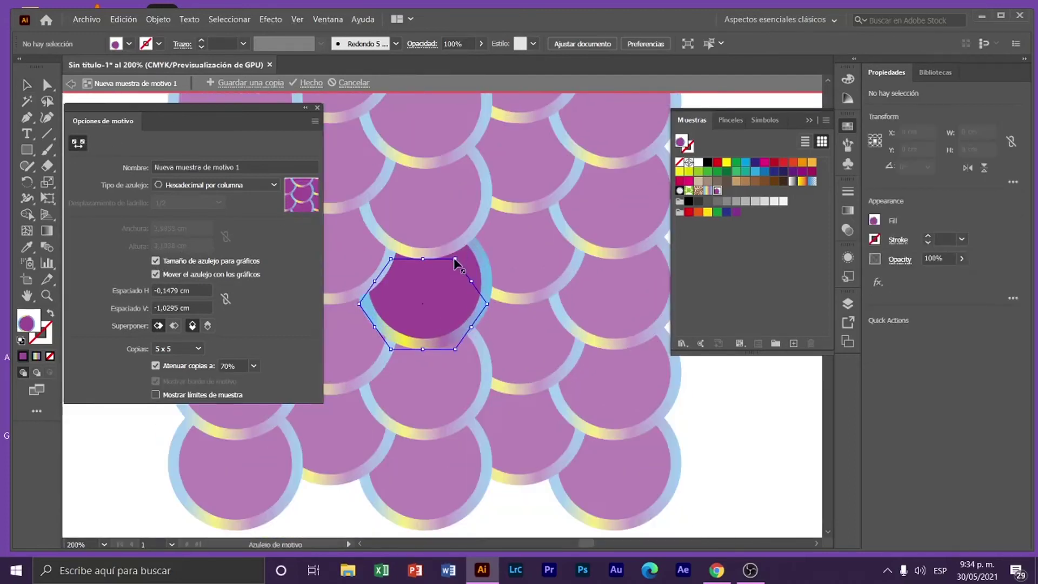
key("ctrl+minus")
key("ctrl+minus")
key("ctrl+minus")
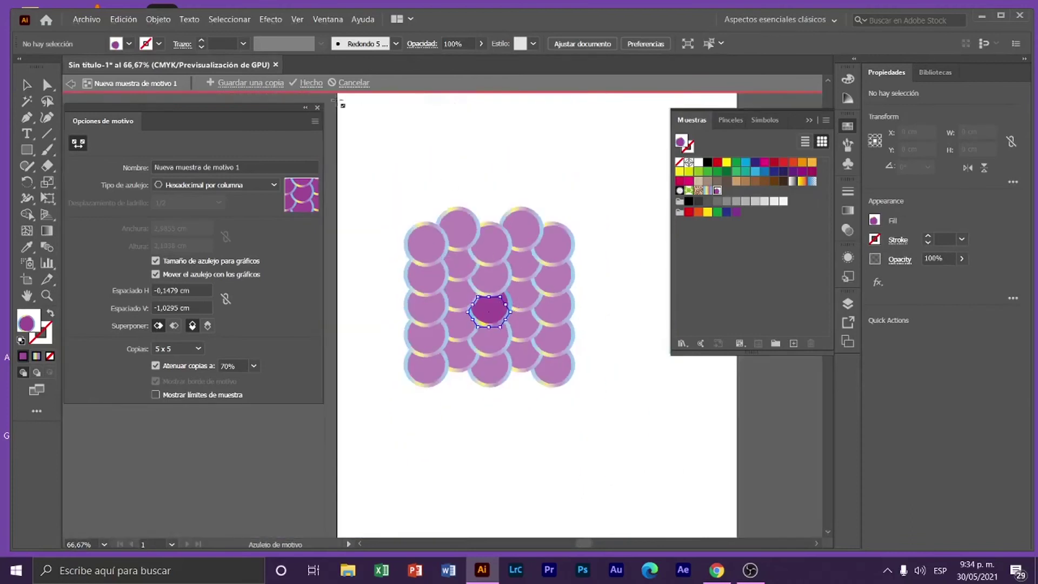
left_click(310, 85)
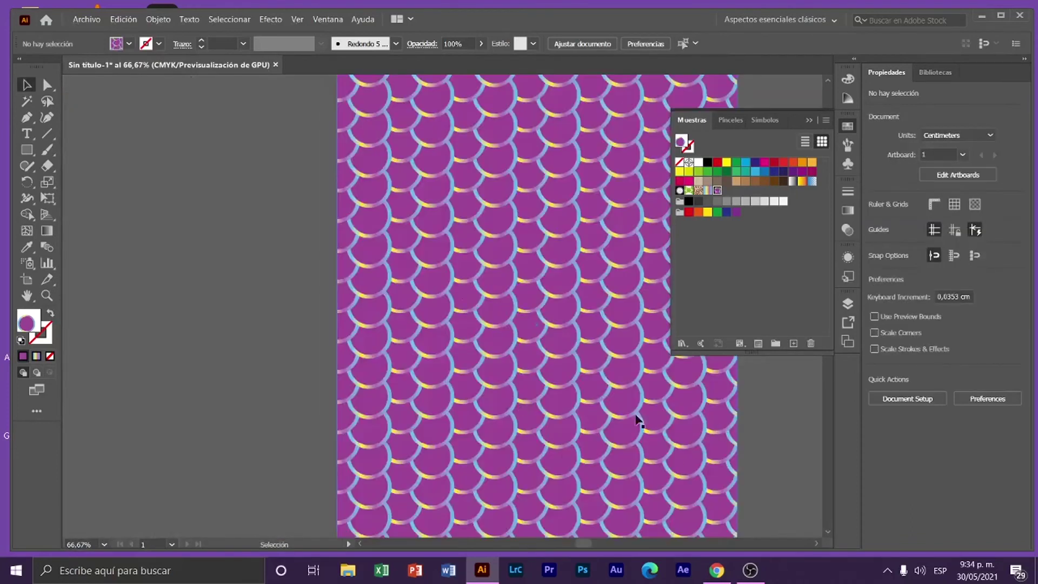
Undo the finished pattern edit and the hexagonal tile's resize to return to pattern editing
key("ctrl+minus")
key("ctrl+z")
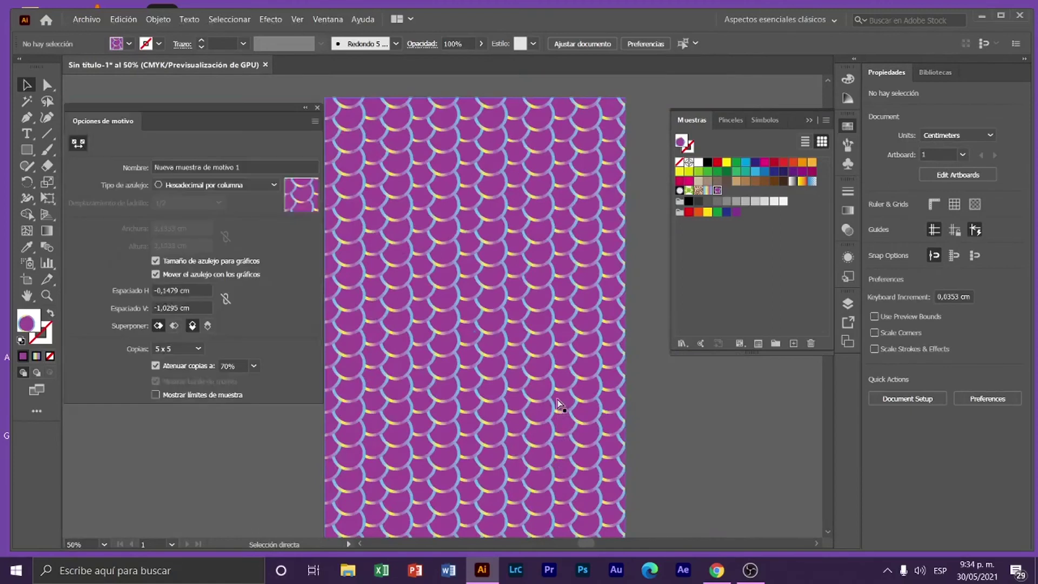
scroll(336, 328, "up", 1)
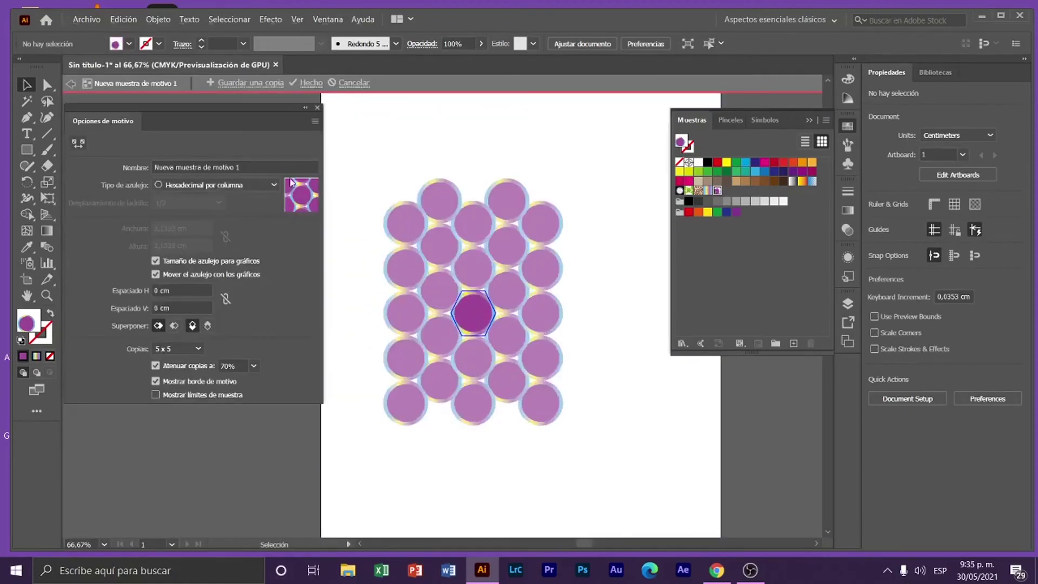
Try the Cuadrícula tile type and settle on Ladrillo por fila for the circle pattern
left_click(273, 185)
left_click(208, 200)
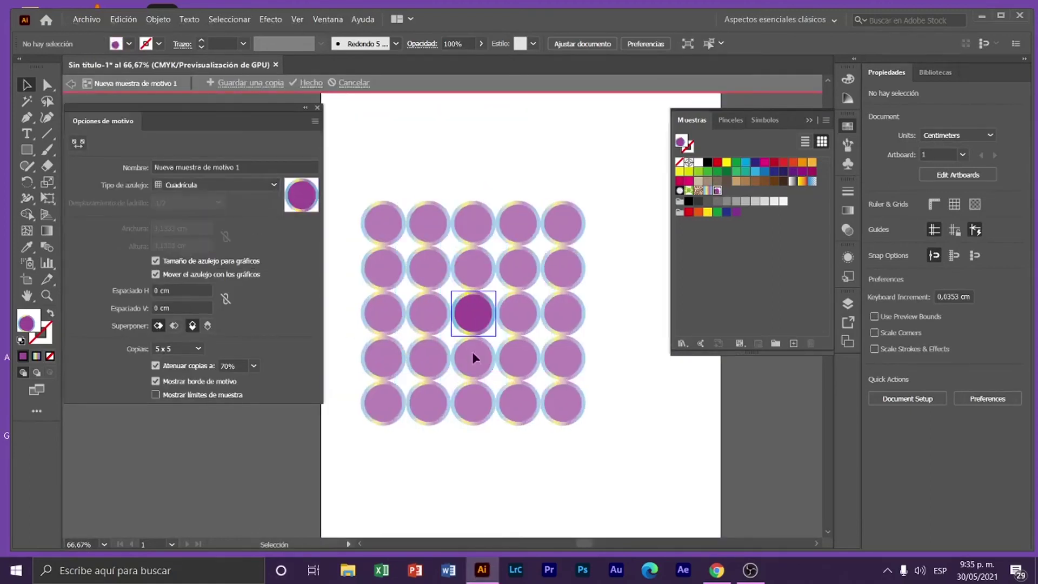
left_click(233, 184)
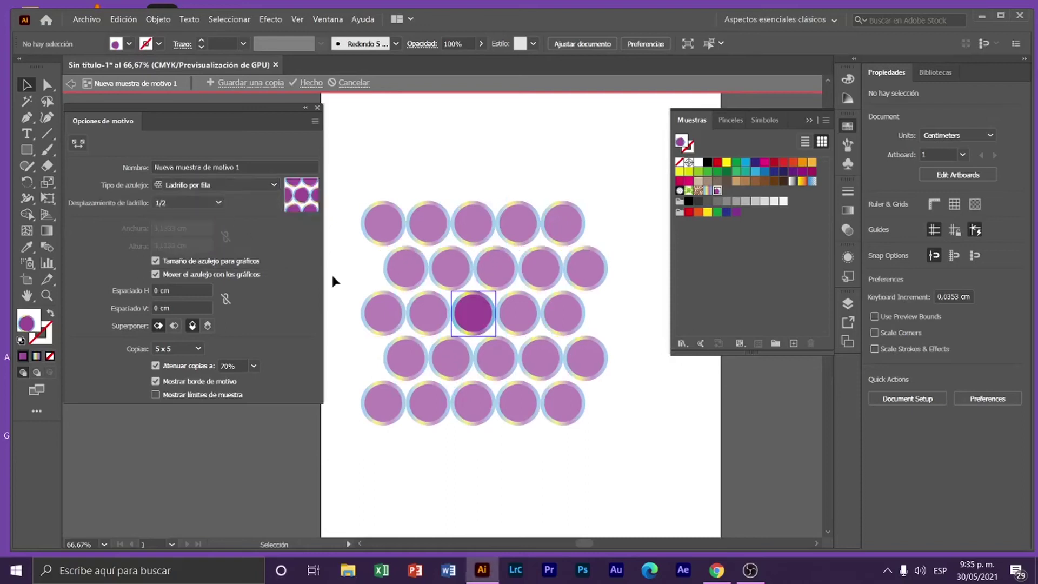
Enlarge the brick tile evenly around the circle with the Pattern Tile tool to about 3.22 cm horizontal and vertical spacing
left_click(79, 145)
left_click_drag(496, 292, 512, 269)
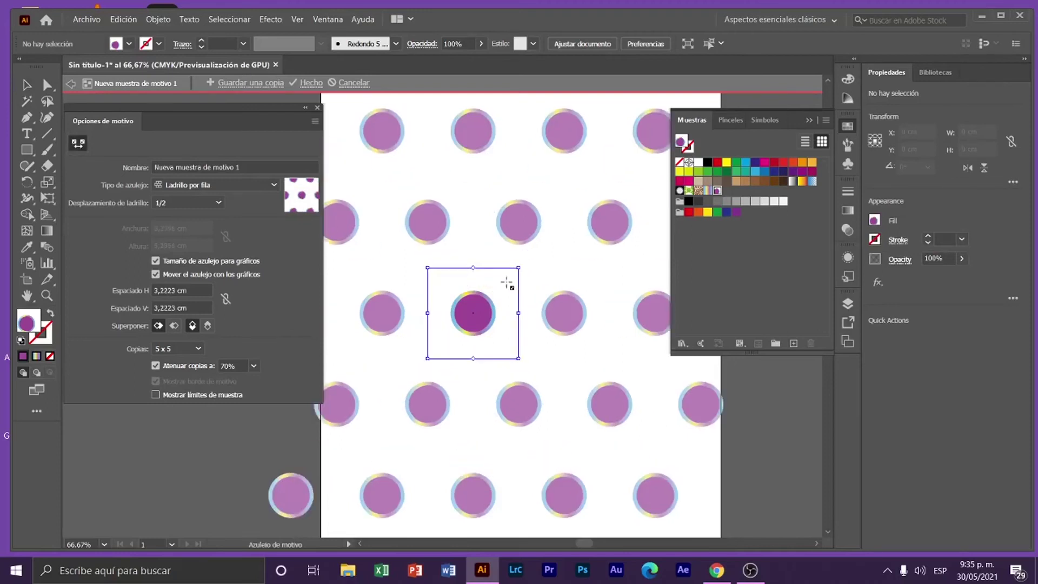
scroll(489, 303, "down", 1)
Try scaling the circle inside the pattern tile down to about 1.75 cm, and undo the scaling
left_click(26, 85)
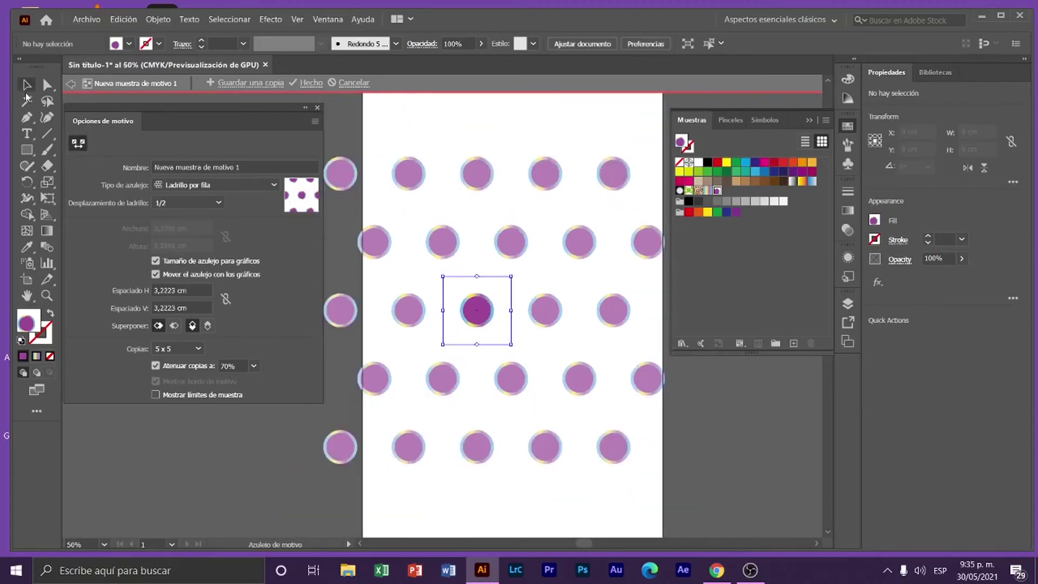
left_click(471, 319)
left_click_drag(491, 326, 488, 322)
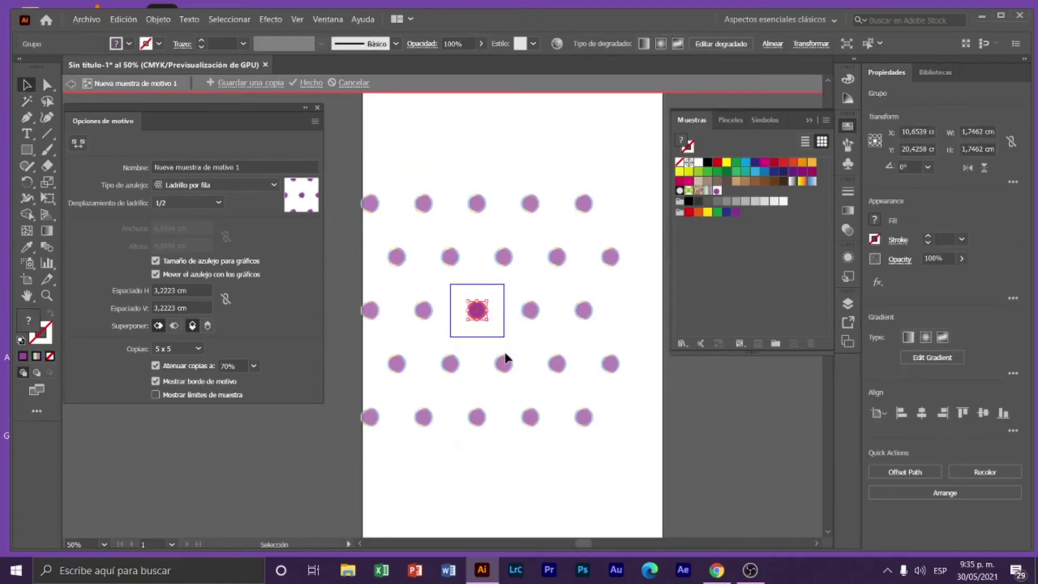
key("ctrl+z")
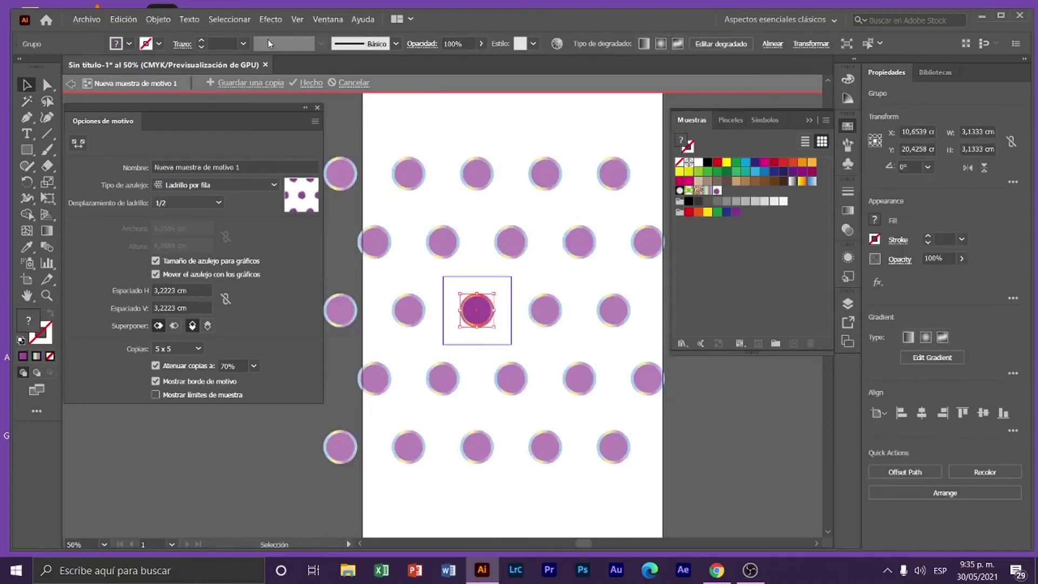
Finish editing the brick-by-row pattern and inspect it on the filled rectangle
left_click(312, 83)
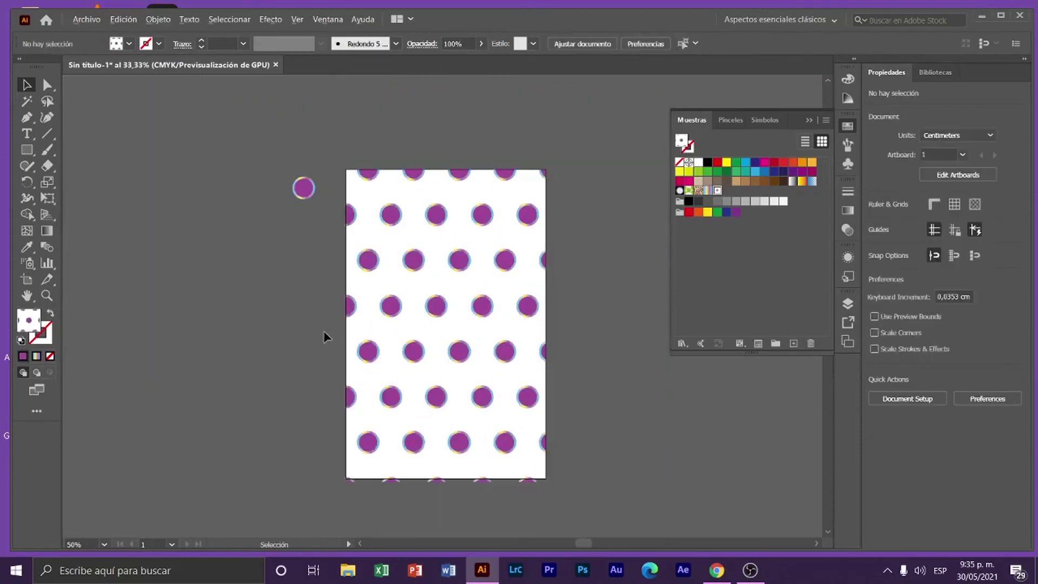
scroll(462, 249, "up", 2)
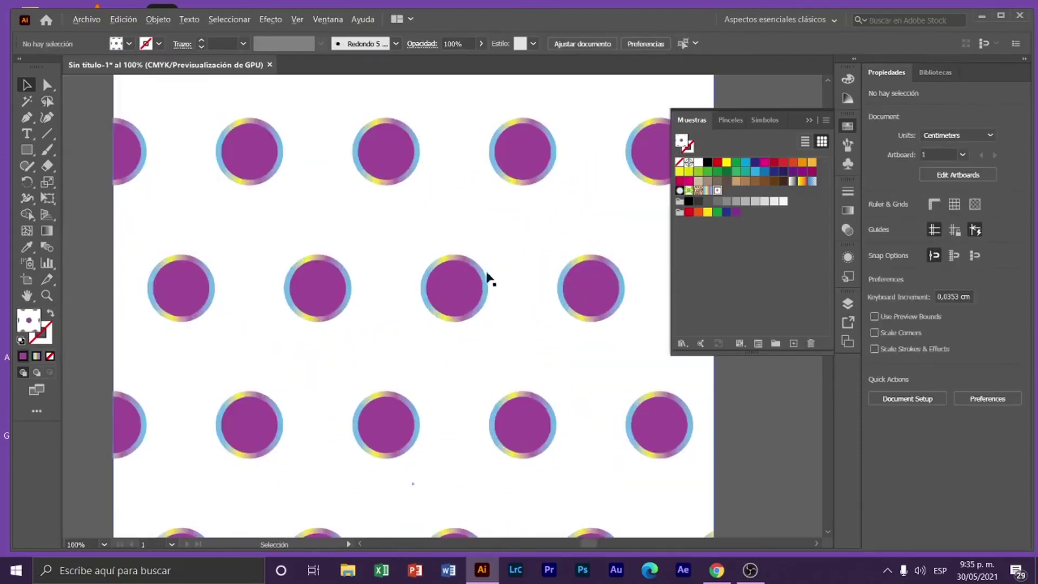
scroll(437, 220, "down", 2)
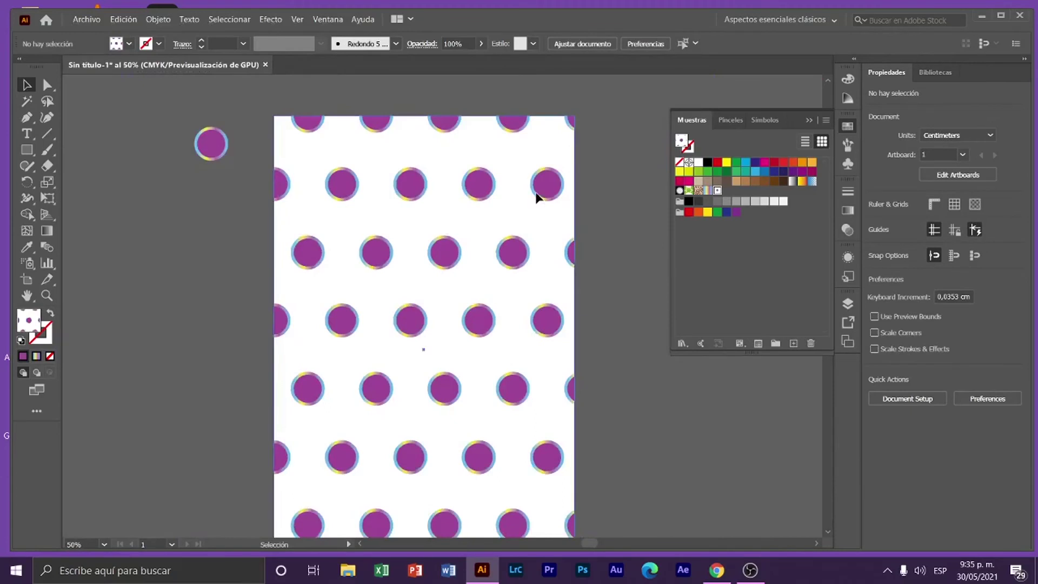
Duplicate the pattern-filled rectangle over the artboard's right side and fill the copy with solid blue 0900C4
left_click(537, 197)
double_click(29, 320)
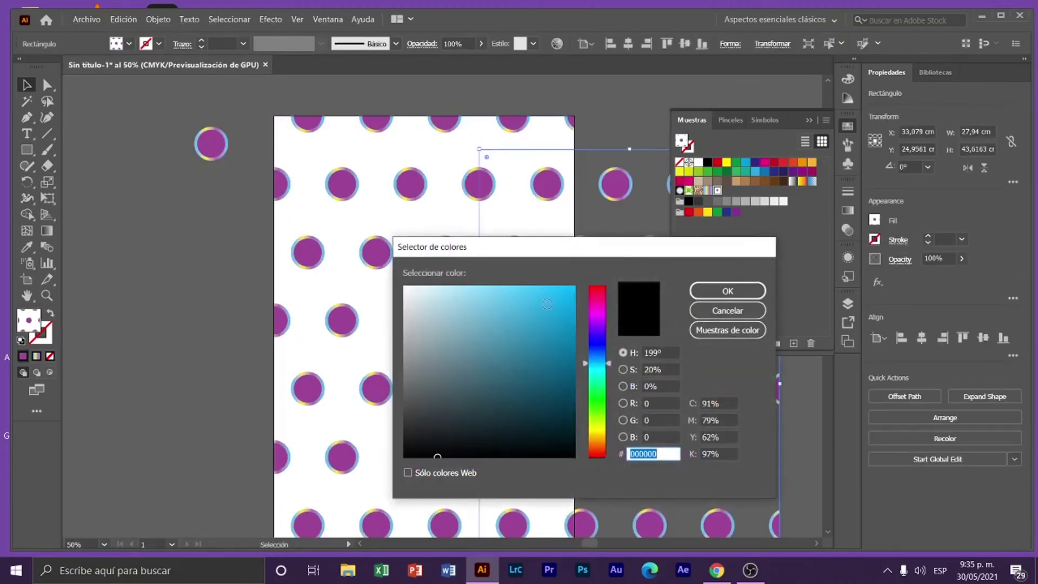
left_click_drag(584, 353, 567, 300)
left_click(725, 293)
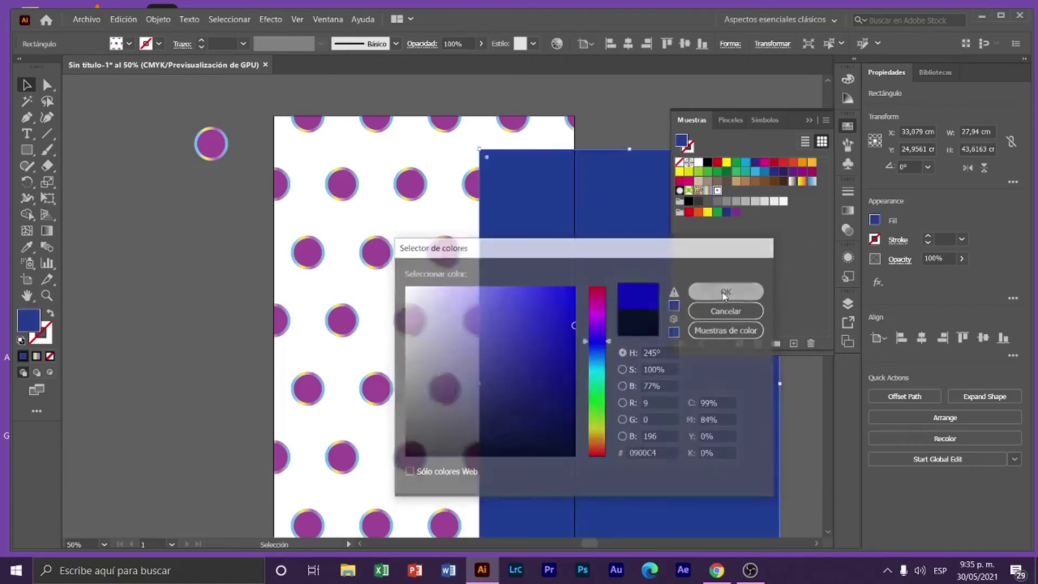
Send the blue rectangle to the back, behind the pattern-filled rectangle
right_click(591, 209)
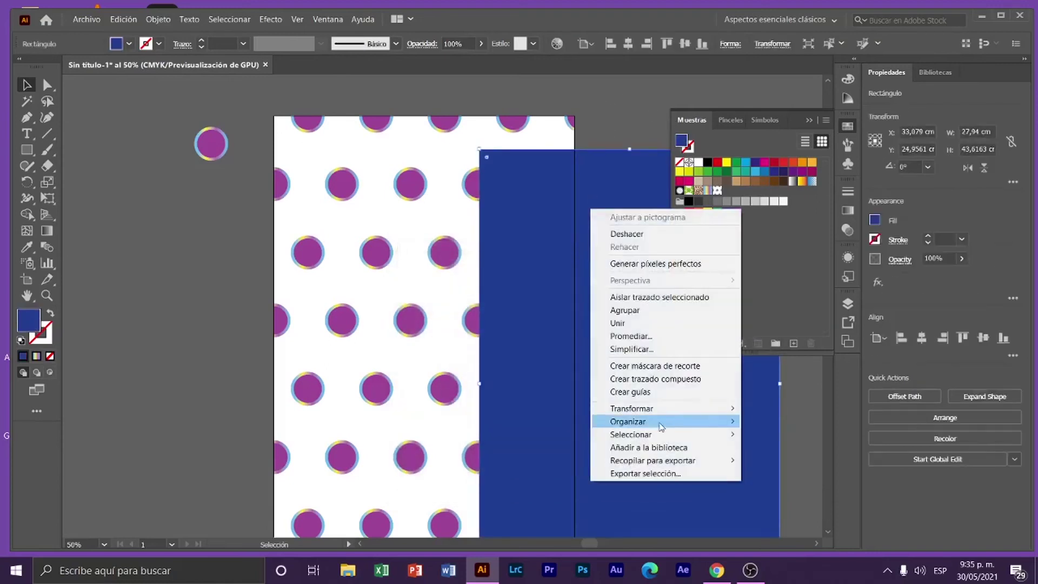
mouse_move(667, 425)
left_click(761, 464)
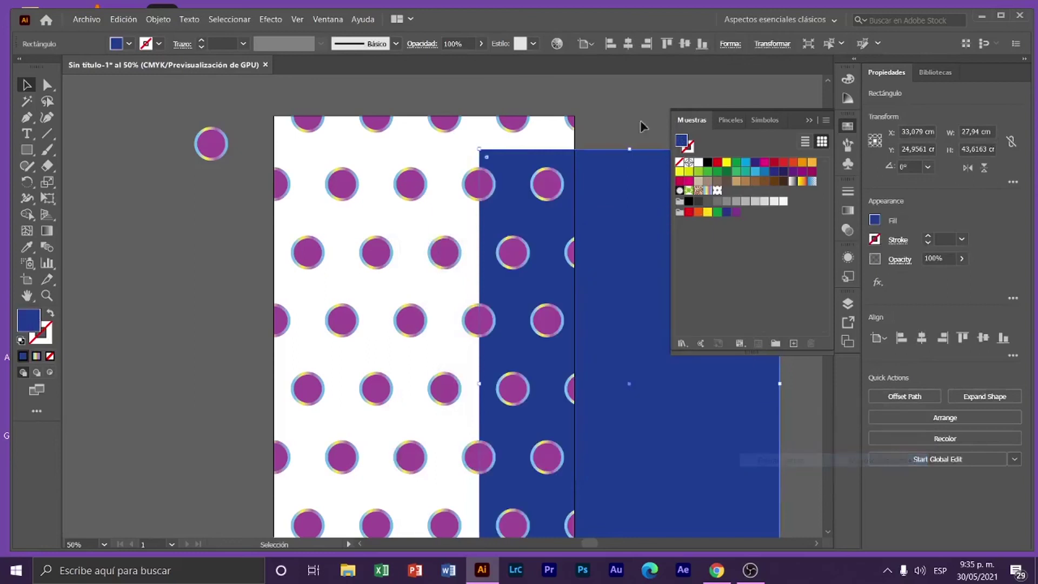
Move the blue rectangle onto the artboard and shift the pattern-filled rectangle partly off its left edge
left_click_drag(623, 133, 420, 141)
left_click_drag(502, 167, 423, 178)
Select the background rectangle and try blue, orange, purple and blue-to-white gradient swatches as its fill
left_click(572, 149)
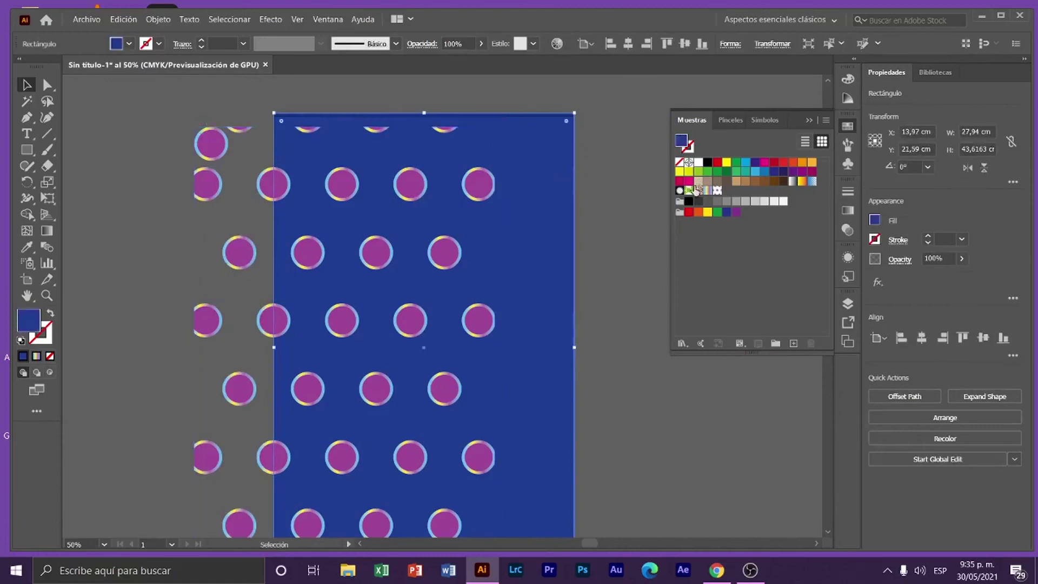
left_click(764, 164)
left_click(775, 163)
left_click(802, 162)
left_click(803, 172)
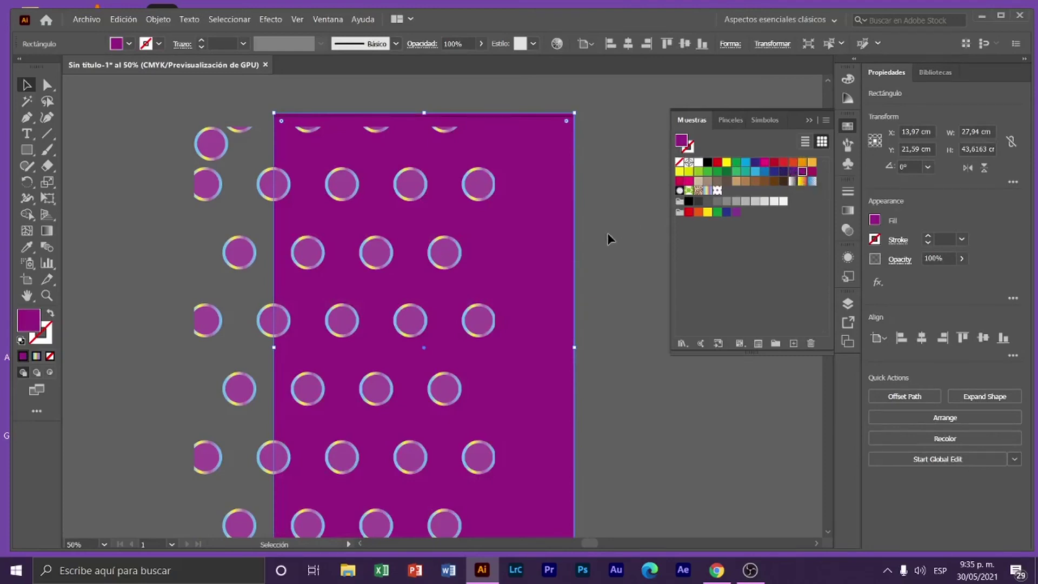
left_click(812, 181)
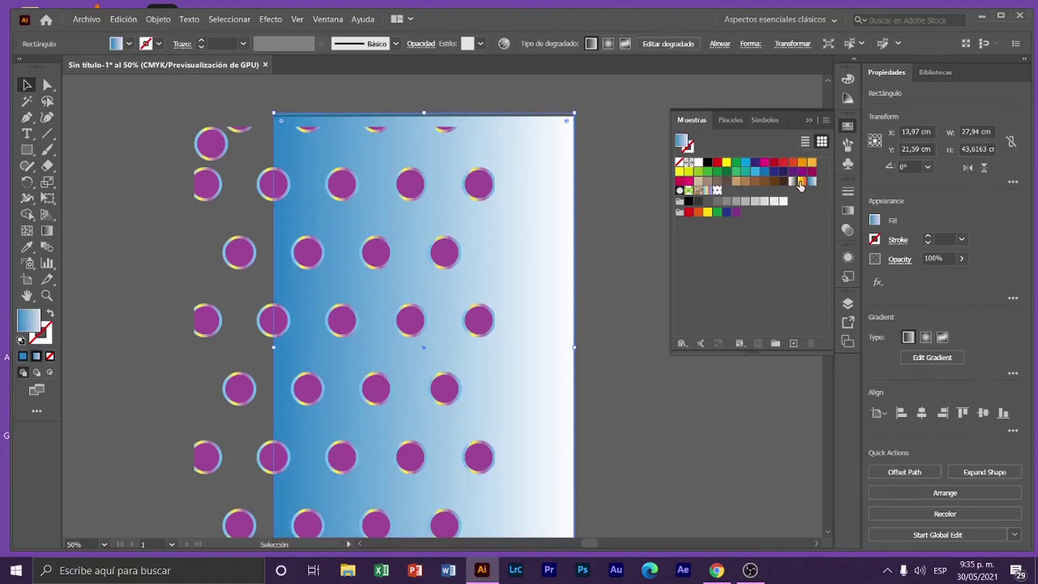
Try the orange gradient and several brown swatches on the background rectangle, ending on a dark greyish brown fill
left_click(802, 183)
left_click(781, 182)
left_click(773, 182)
left_click(764, 182)
left_click(736, 182)
left_click(727, 181)
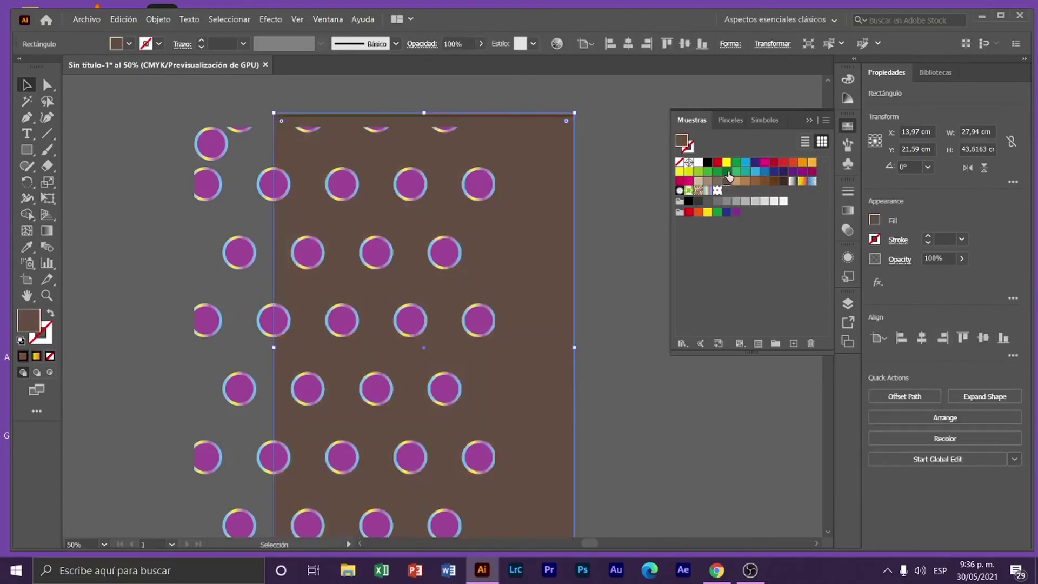
Try yellow and magenta swatches on the background rectangle, ending on a dark blue fill
left_click(727, 162)
left_click(766, 163)
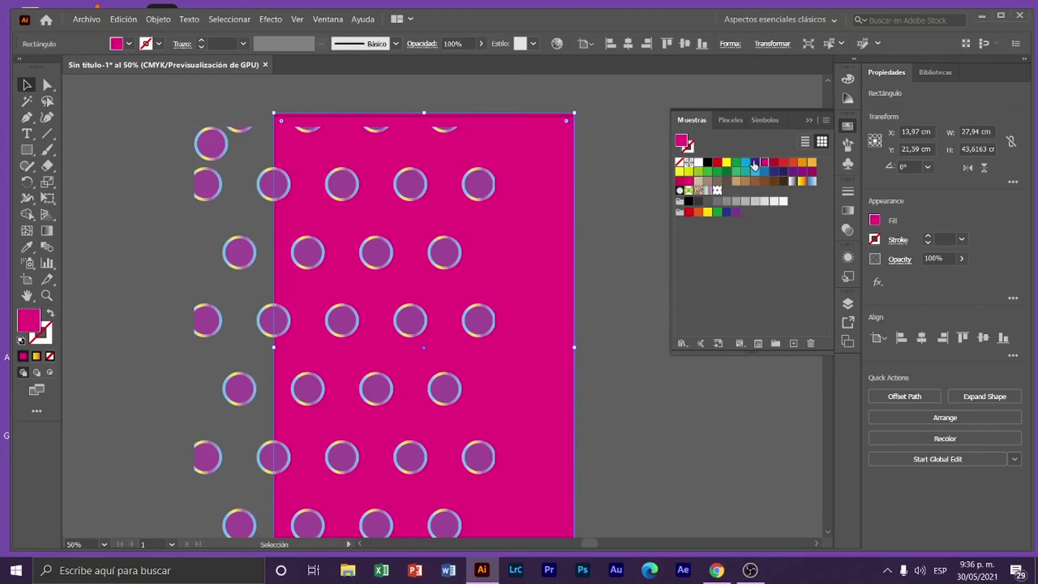
left_click(754, 164)
Move the pattern-filled rectangle over the dark blue background so the circles cover the whole artboard
left_click(608, 188)
left_click_drag(482, 195, 560, 181)
left_click(604, 280)
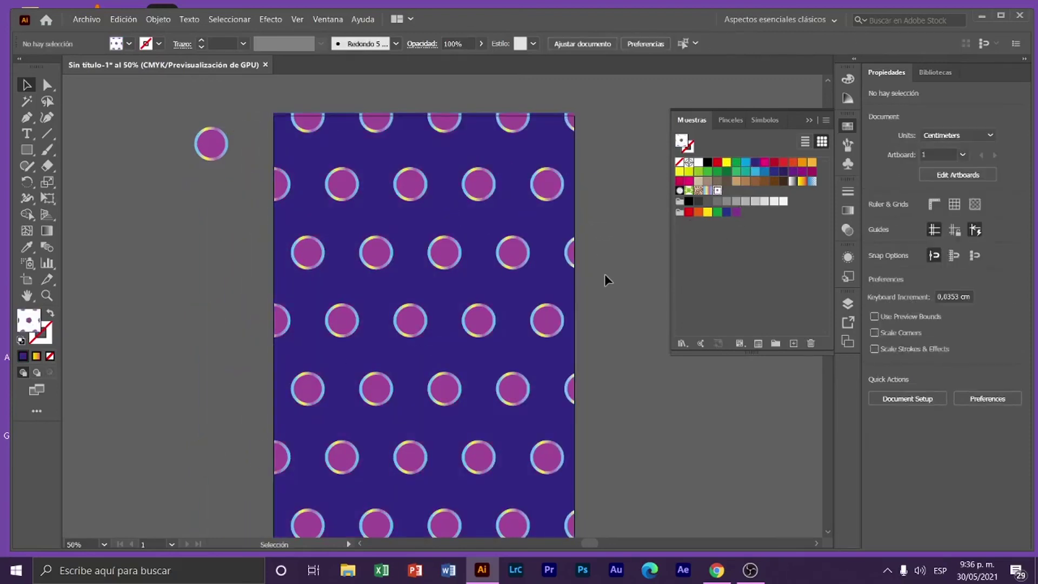
scroll(606, 270, "down", 2)
scroll(599, 262, "up", 2)
Switch to Chrome and copy the enlarged hand-held phone mockup image from the Google image results
key("alt+Tab")
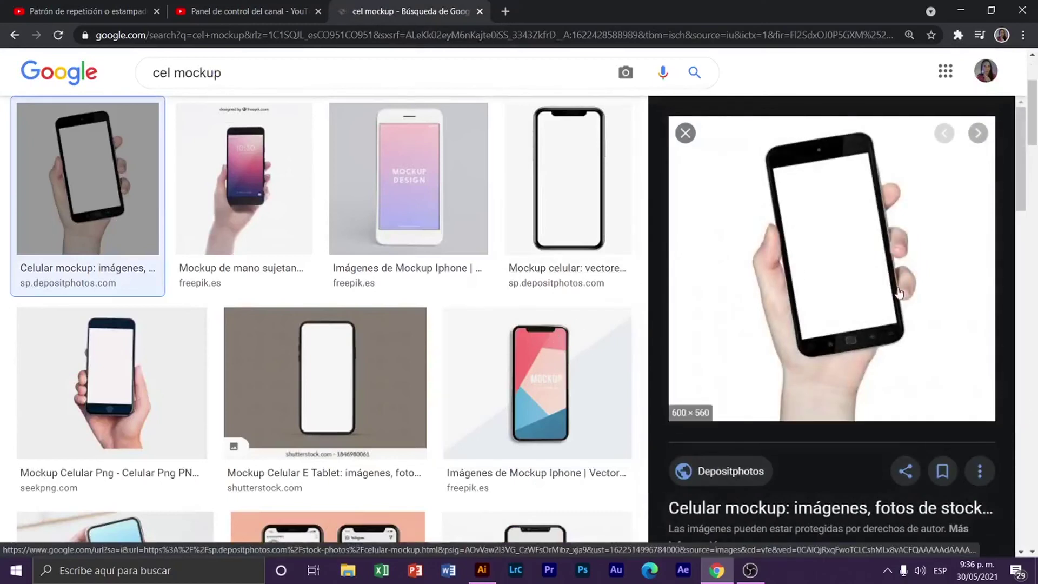
right_click(942, 275)
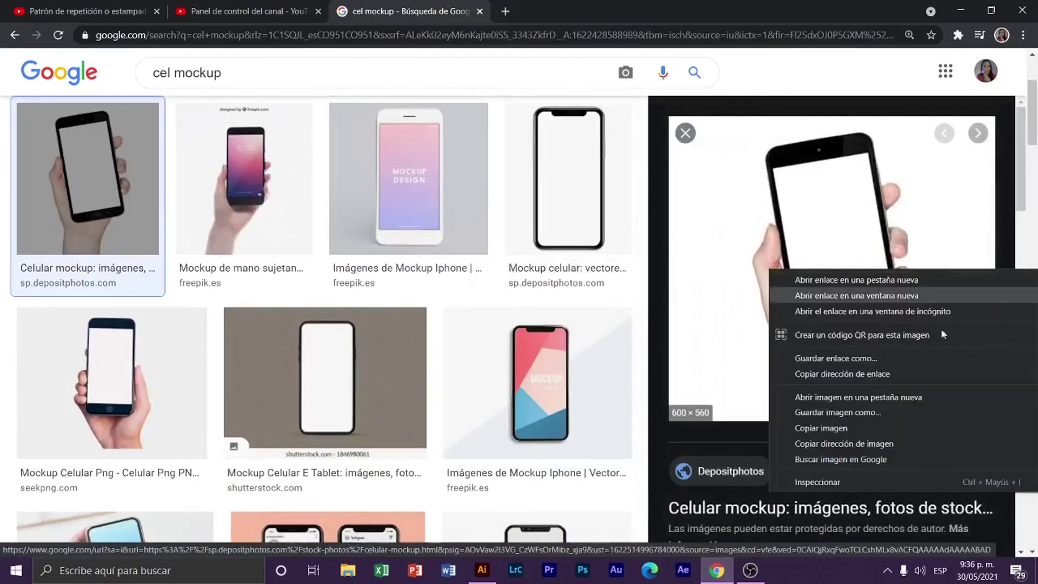
left_click(826, 426)
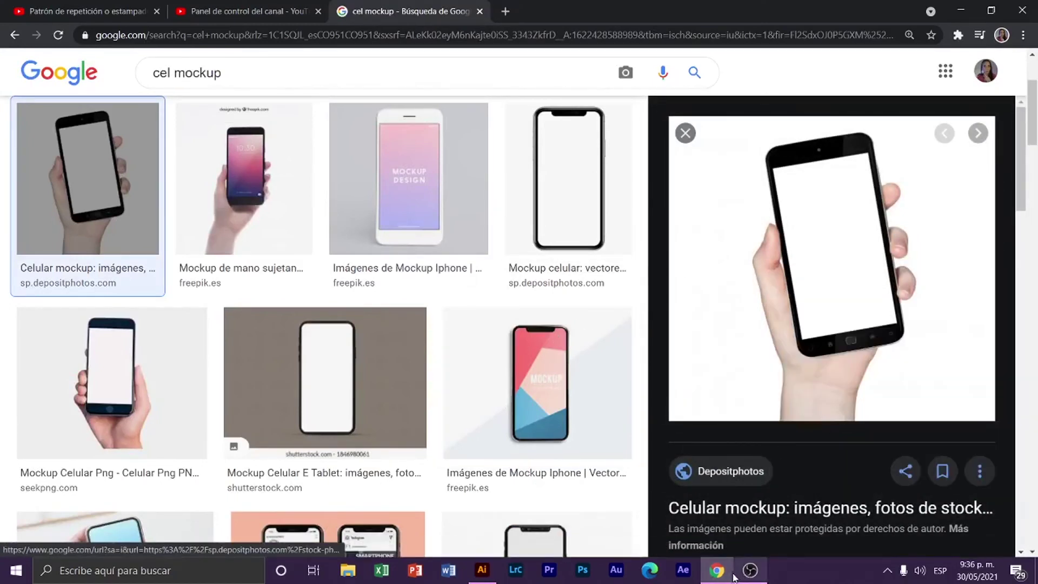
Switch back to Illustrator, paste the phone mockup and place it beside the artboard, clear of the pattern
left_click(492, 577)
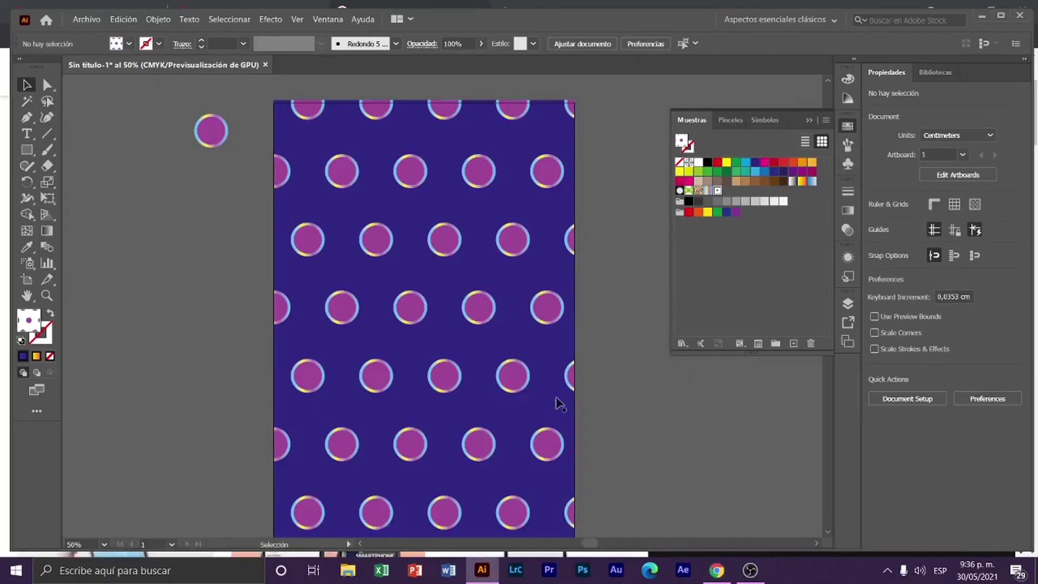
key("ctrl+v")
key("ctrl+minus")
left_click_drag(453, 349, 600, 358)
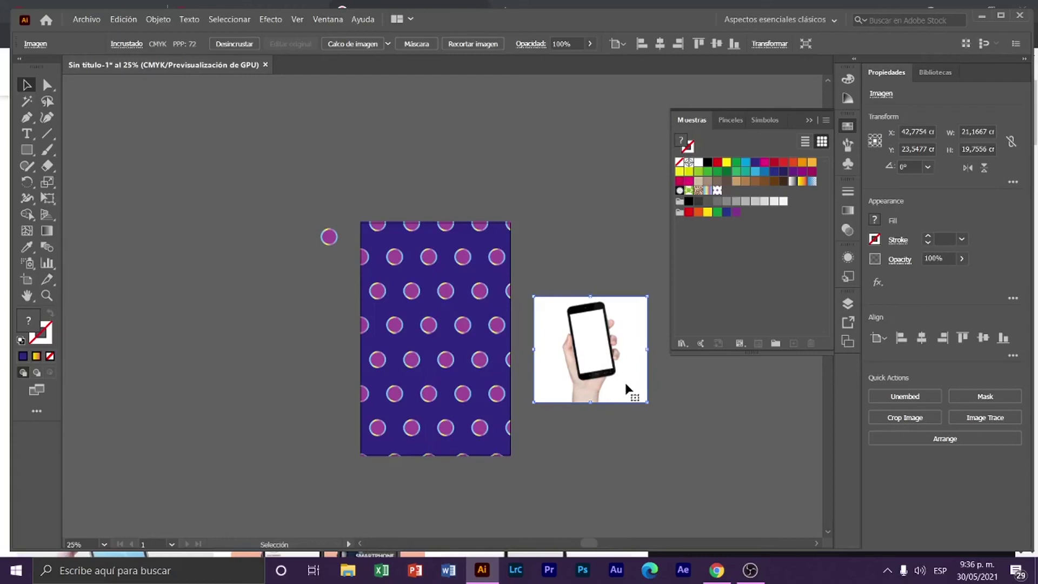
Trace the phone's white screen with the Pen tool as a closed four-corner shape carrying the circle pattern fill
scroll(633, 385, "up", 2)
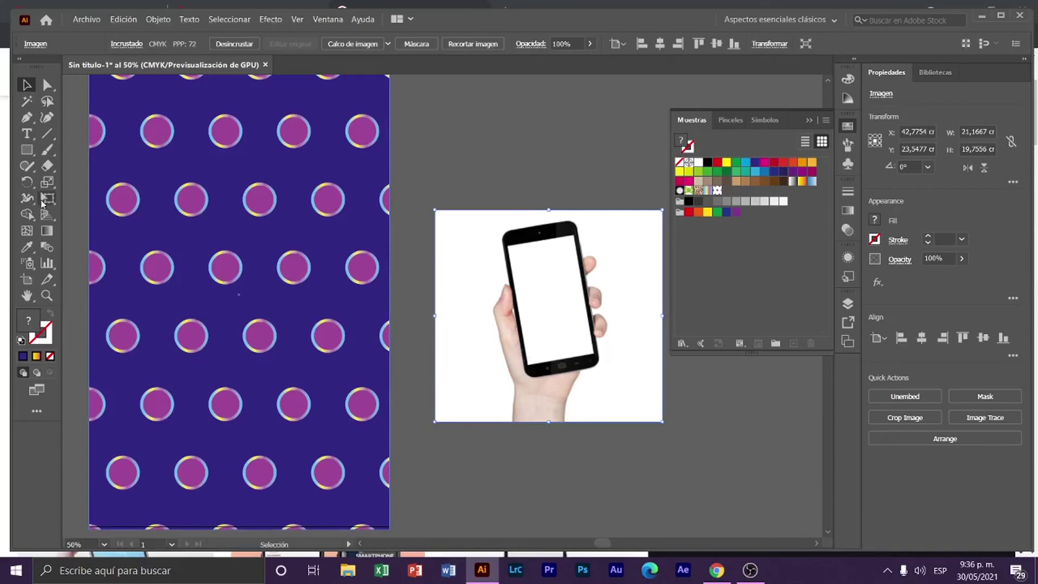
left_click(26, 118)
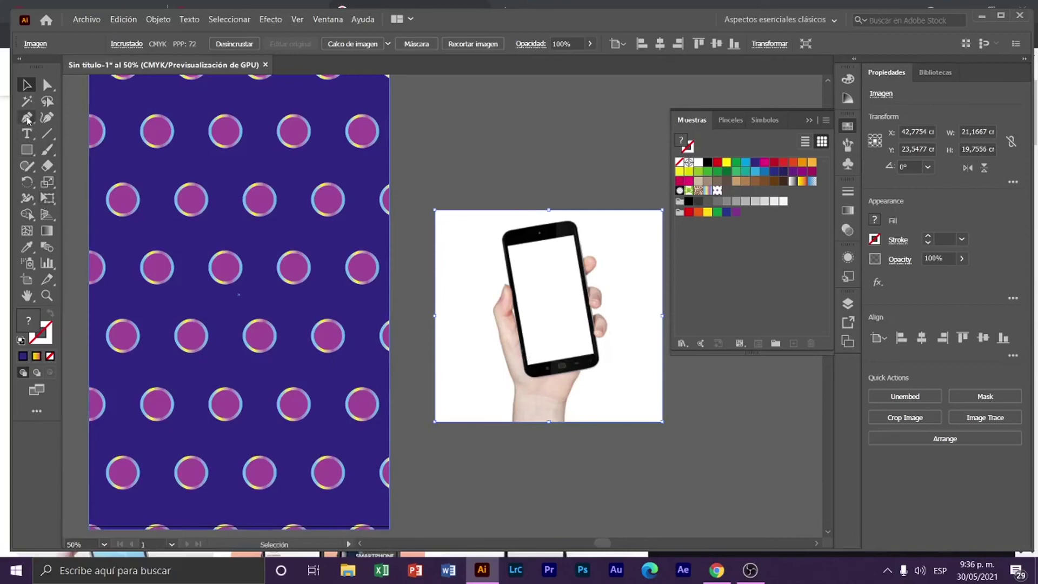
left_click(508, 247)
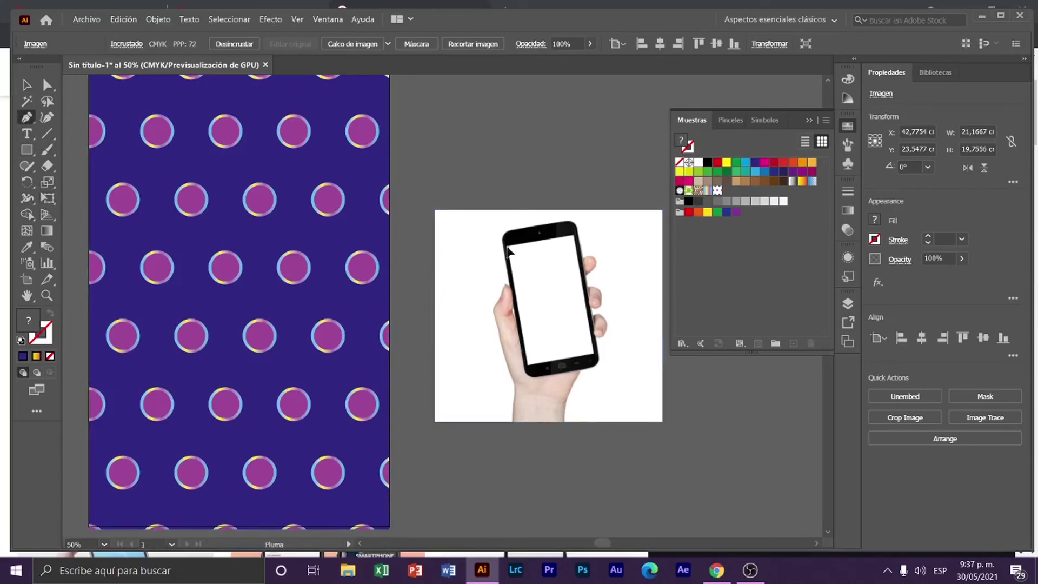
left_click(574, 238)
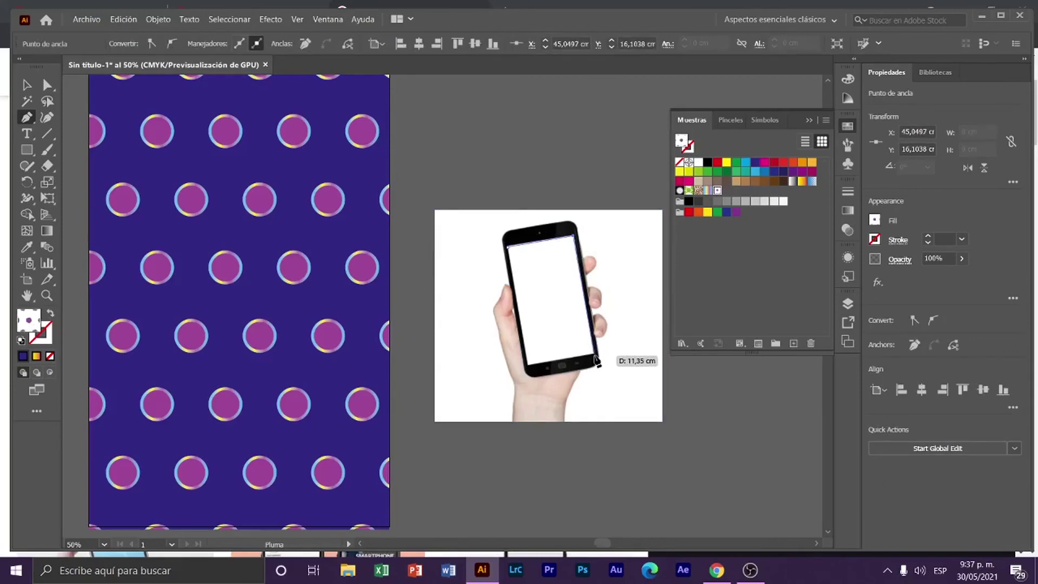
left_click(593, 357)
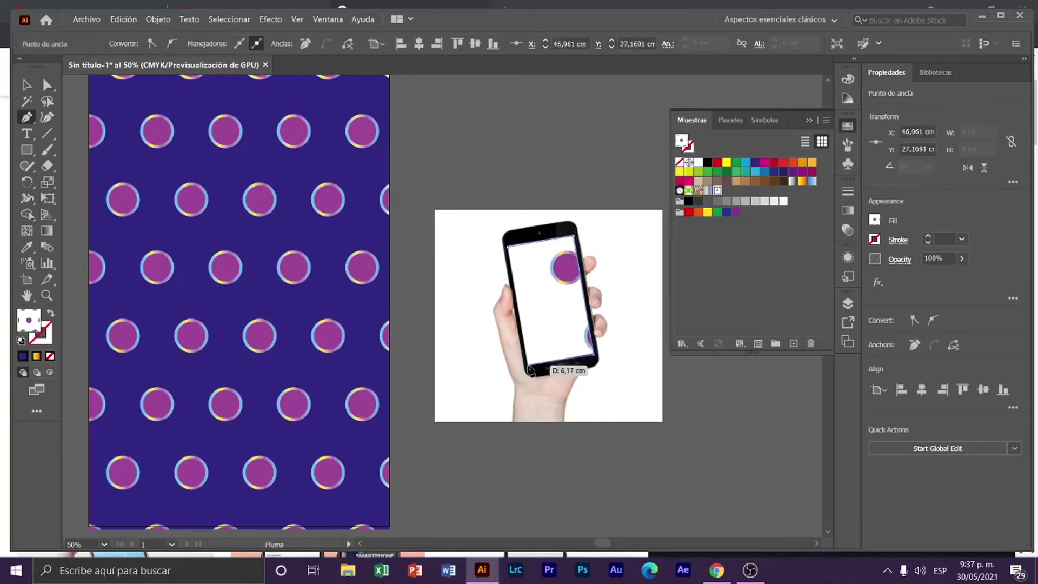
left_click(530, 370)
left_click(509, 247)
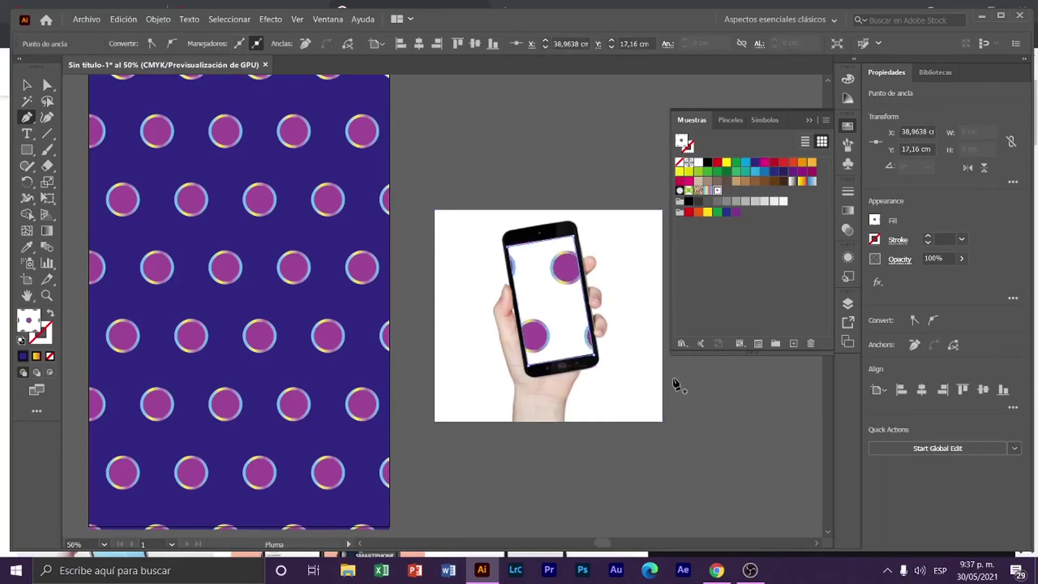
left_click(26, 85)
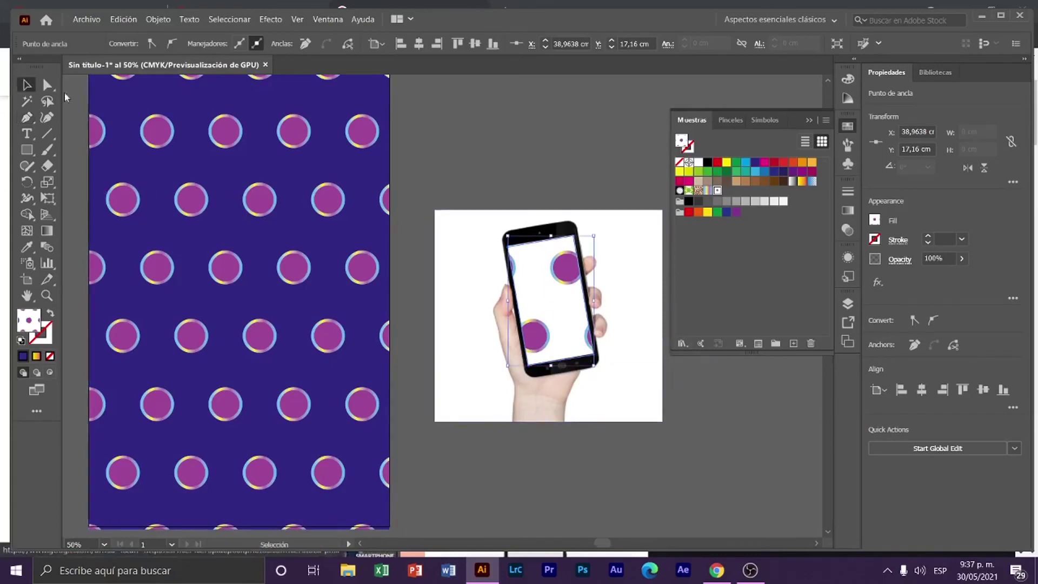
left_click(550, 176)
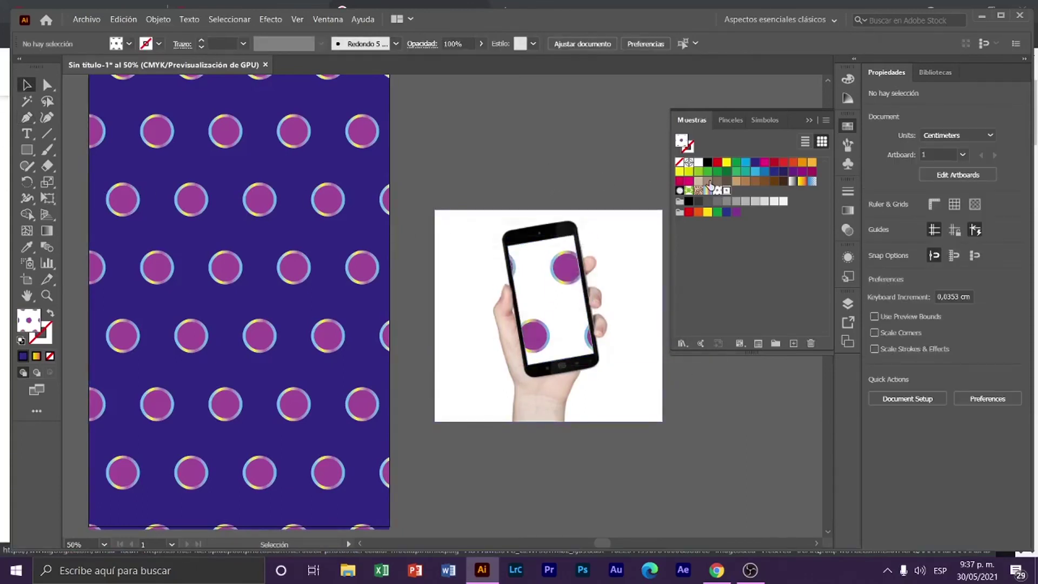
Open the duplicated circle pattern swatch for editing and reduce its tile spacing to about 1.36 cm with the Pattern Tile tool
double_click(578, 254)
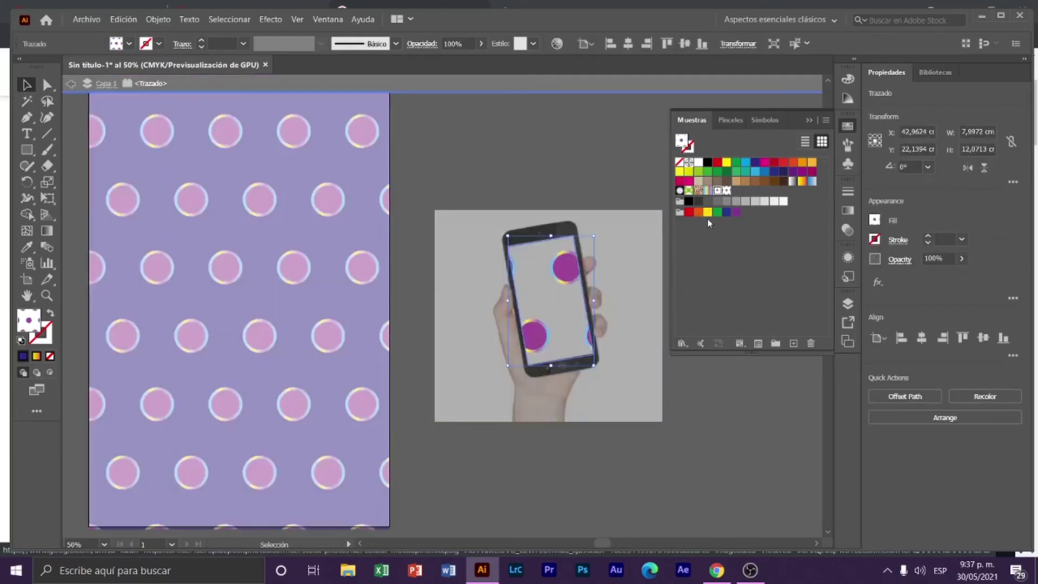
double_click(572, 177)
double_click(727, 191)
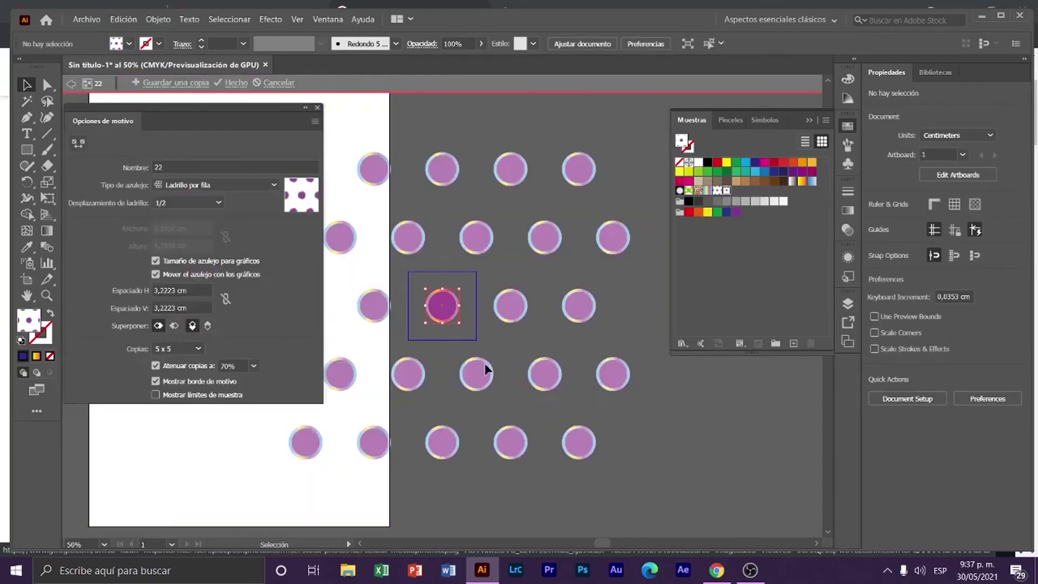
left_click(442, 306)
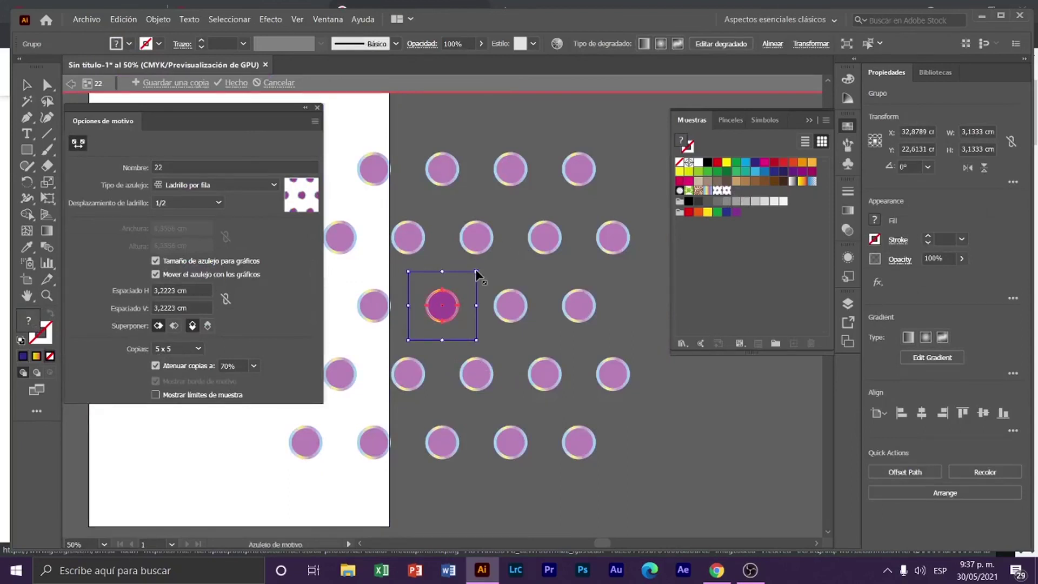
left_click_drag(477, 273, 455, 292)
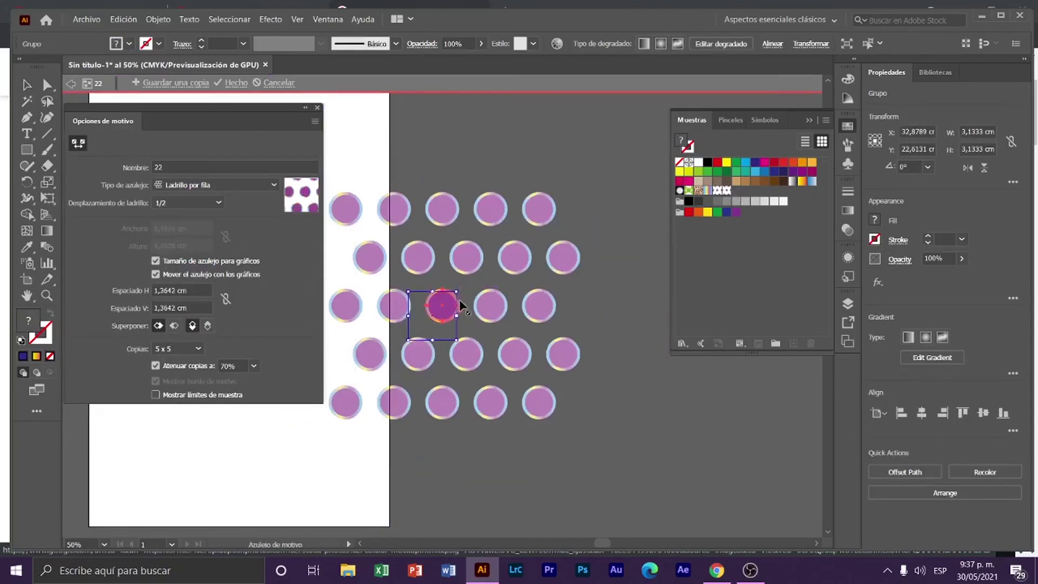
Tighten the pattern's tile spacing to 0 cm and scale the circle down to about 1.78 cm wide
scroll(427, 335, "up", 2)
scroll(427, 335, "up", 2)
left_click(85, 145)
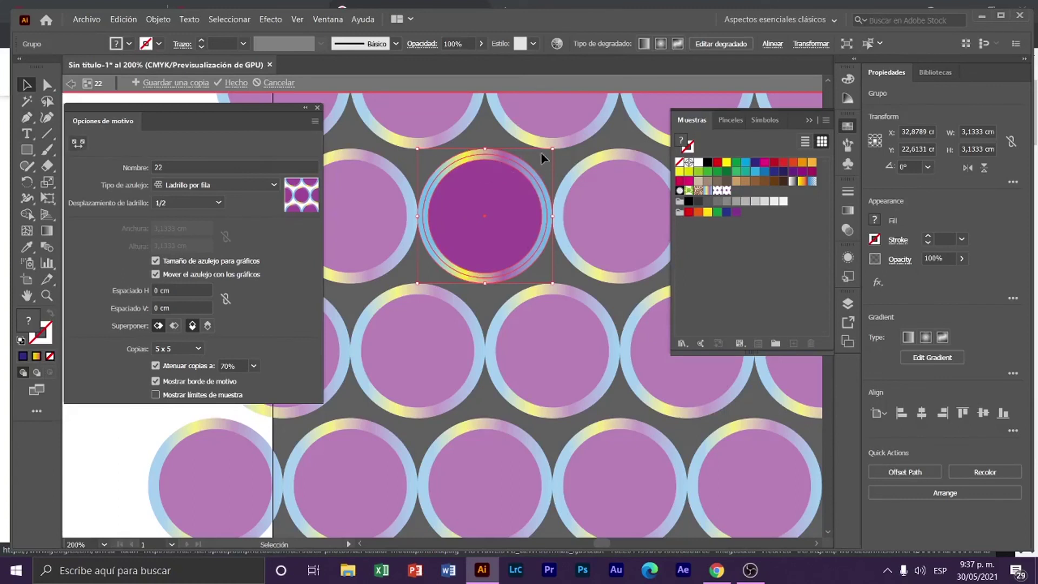
left_click_drag(552, 151, 526, 176)
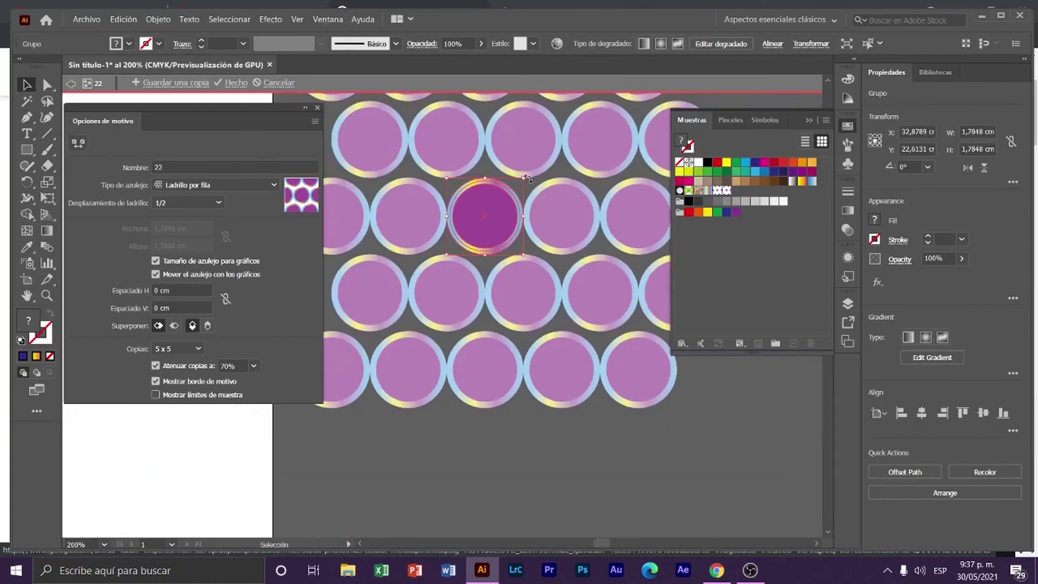
Stop sizing the tile to the artwork and enlarge the pattern tile to about 2.18 cm square
left_click(78, 143)
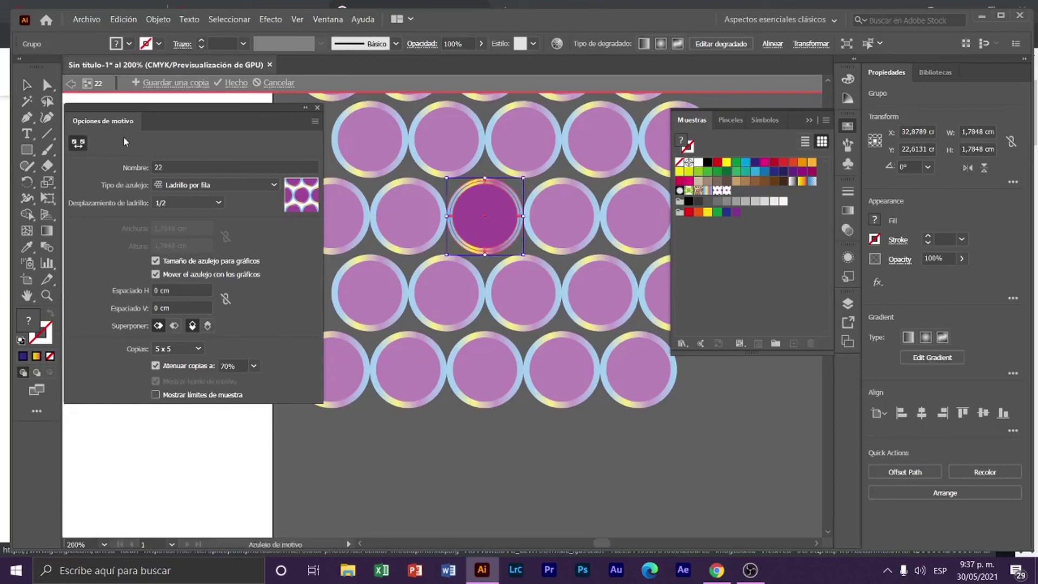
left_click(155, 261)
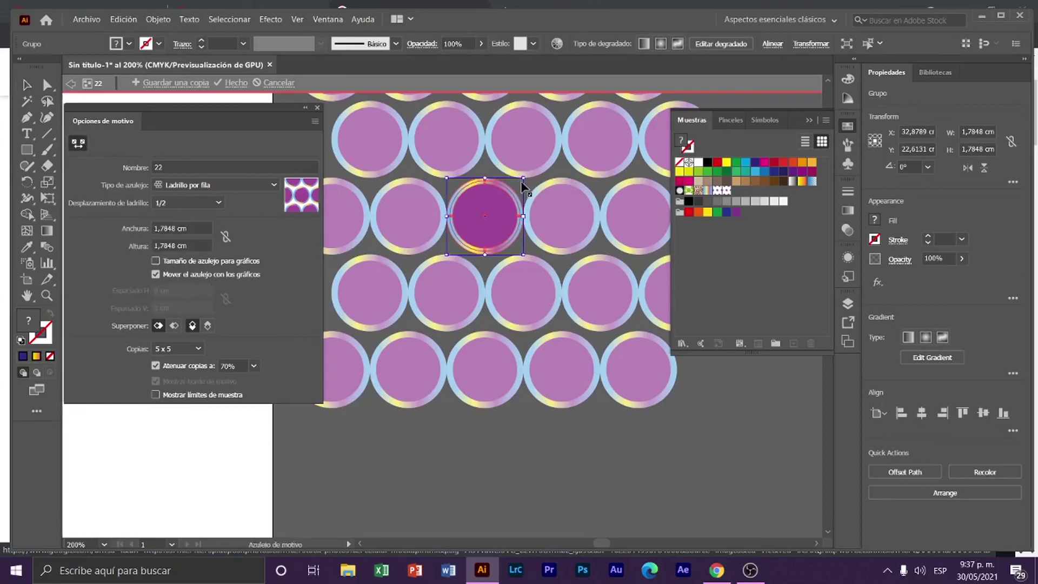
left_click_drag(510, 191, 532, 164)
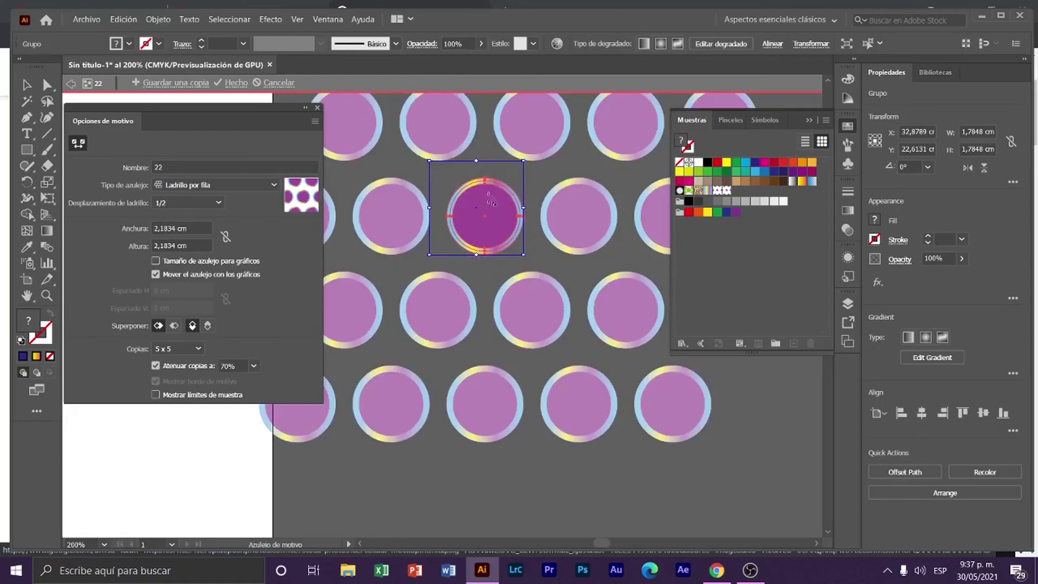
Scale the pattern's circle down to about 1.38 cm wide and finish editing the swatch
left_click(79, 144)
left_click_drag(524, 180, 507, 196)
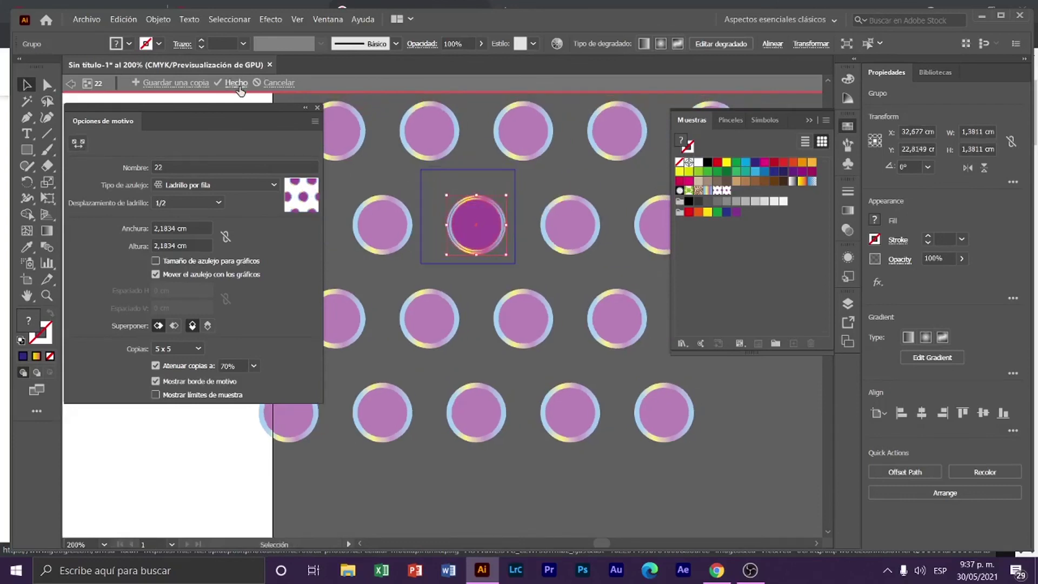
left_click(238, 86)
Fill the phone screen shape with the edited small-circle pattern swatch
scroll(393, 275, "down", 4)
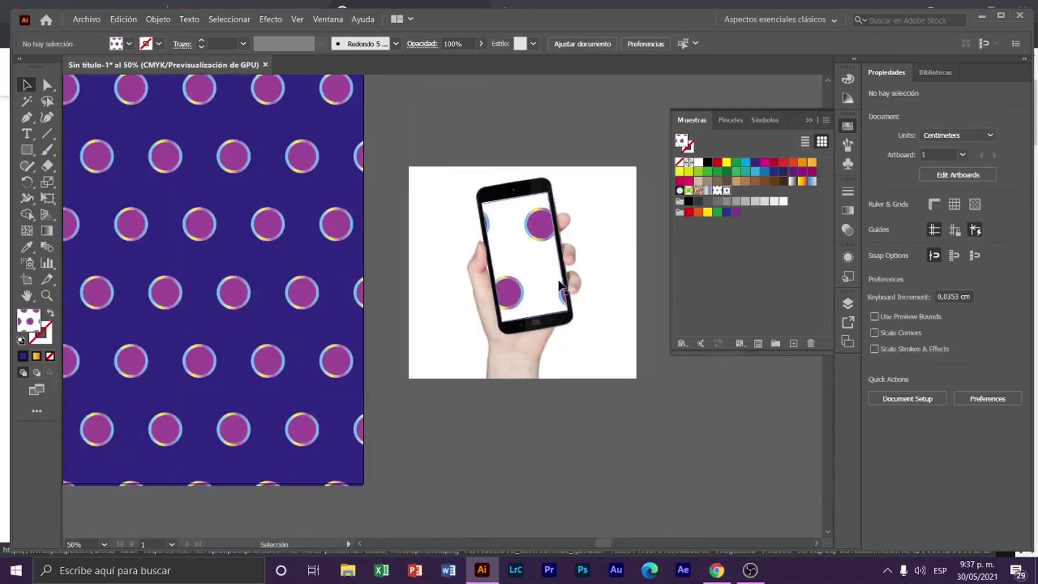
left_click(561, 286)
left_click(726, 191)
left_click(651, 424)
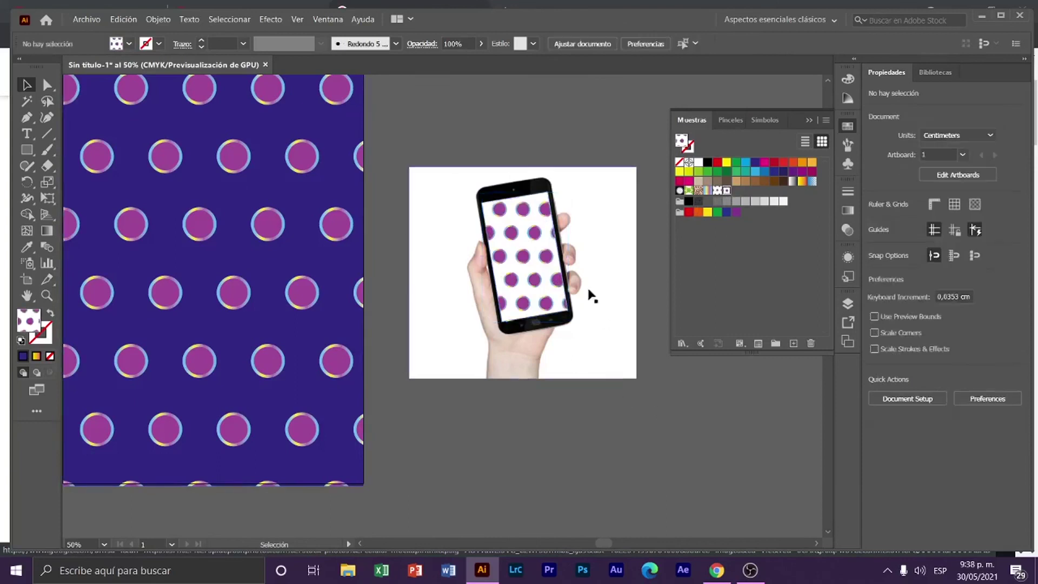
scroll(583, 287, "up", 2)
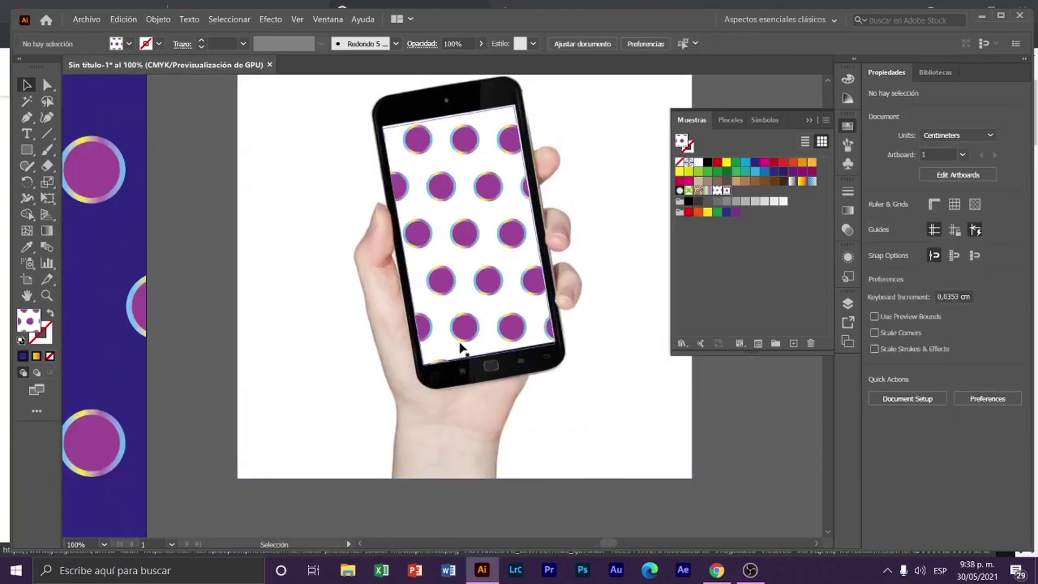
scroll(462, 346, "down", 1)
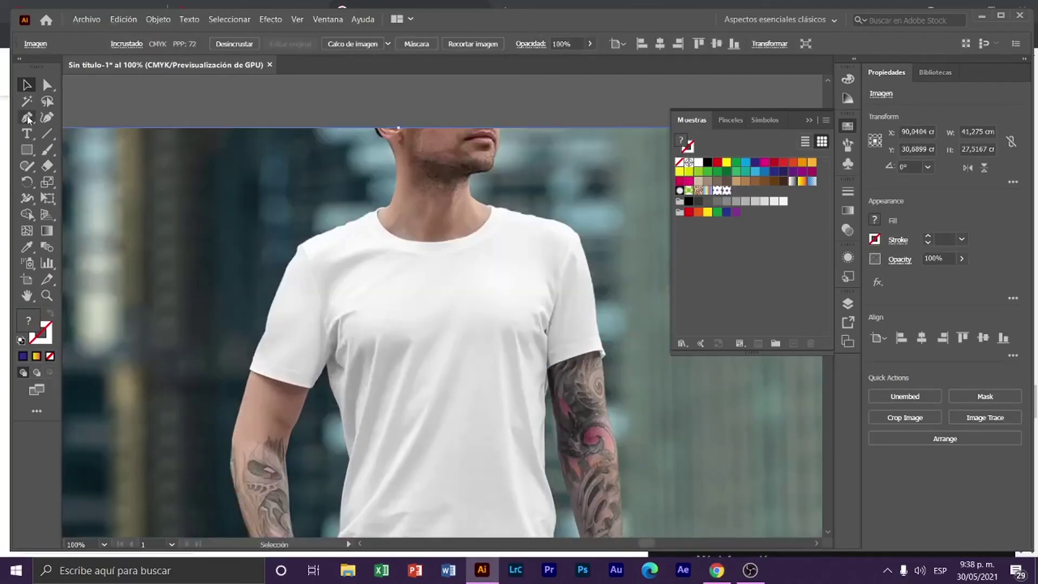
Start a Pen tool outline of the T-shirt's body, following the shoulders and the collar
key("p")
left_click(248, 372)
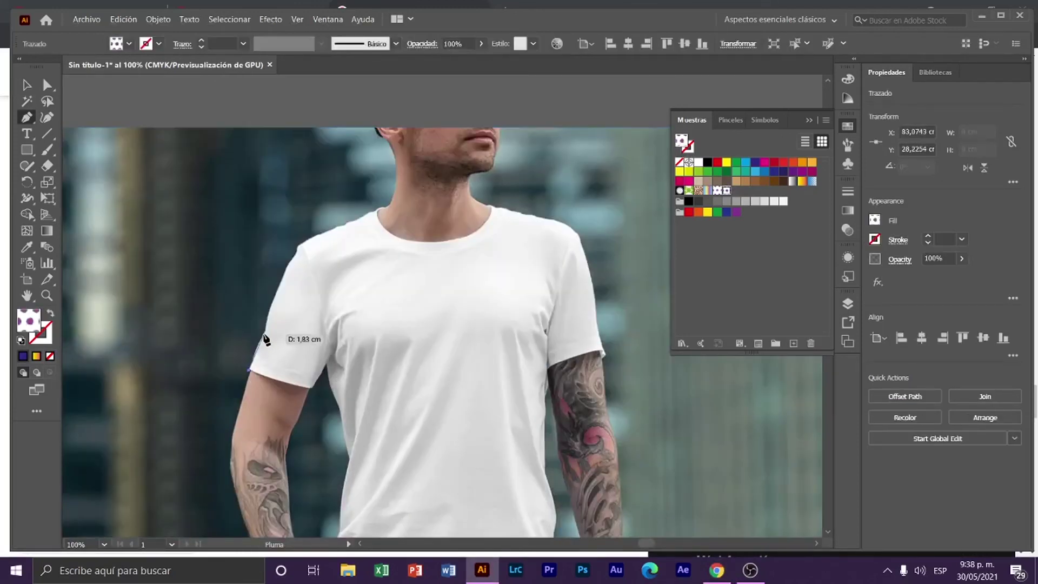
left_click(298, 244)
left_click(363, 216)
left_click(440, 254)
left_click(499, 226)
left_click(505, 208)
left_click(553, 220)
left_click(575, 231)
Continue the shirt outline from the shoulder down the sleeve seam and the side next to the watch arm
left_click(562, 277)
left_click(554, 307)
left_click(548, 336)
left_click(548, 359)
left_click(549, 385)
left_click(545, 470)
scroll(545, 469, "down", 3)
left_click(552, 422)
left_click(562, 449)
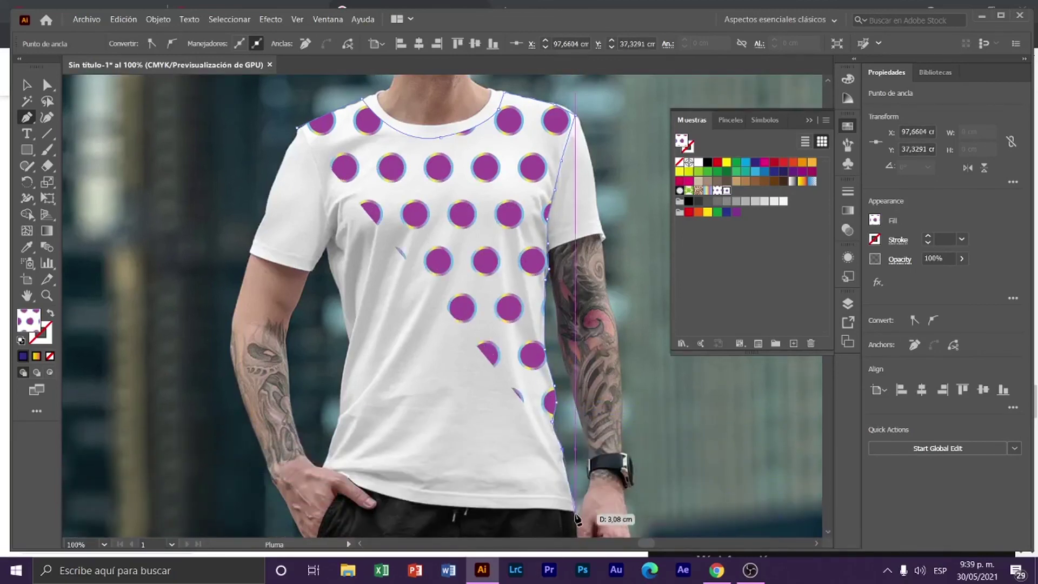
Carry the shirt outline along the T-shirt's hem to the hand in the pocket
left_click(574, 512)
left_click(559, 509)
left_click(476, 509)
left_click(434, 505)
left_click(381, 493)
left_click(344, 475)
left_click(323, 466)
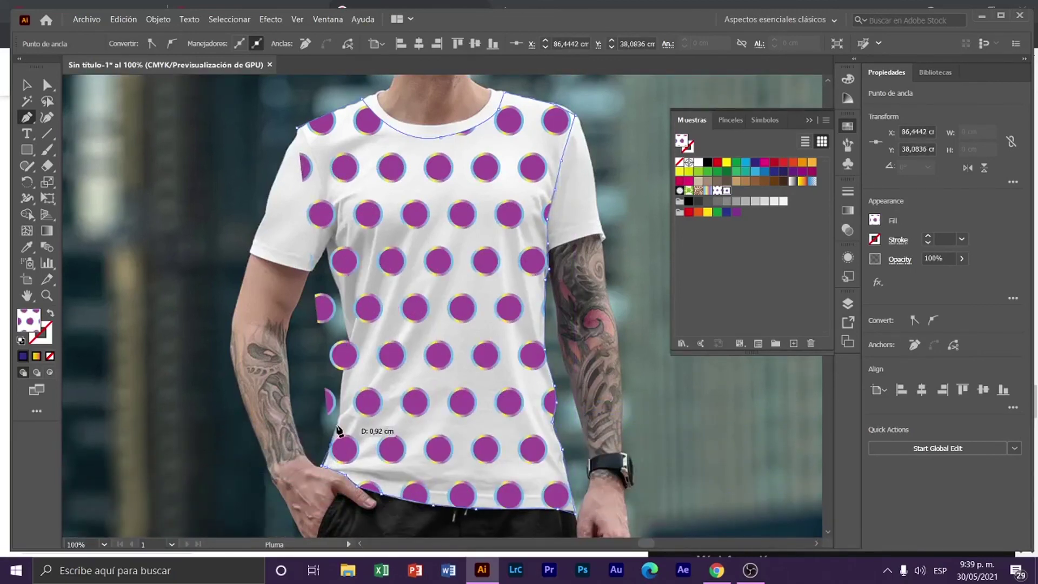
Trace up the remaining side and sleeve seam to the starting shoulder point, closing the shirt outline
left_click(339, 416)
left_click(346, 356)
left_click(343, 298)
left_click(336, 233)
left_click(326, 190)
left_click(315, 152)
left_click(297, 128)
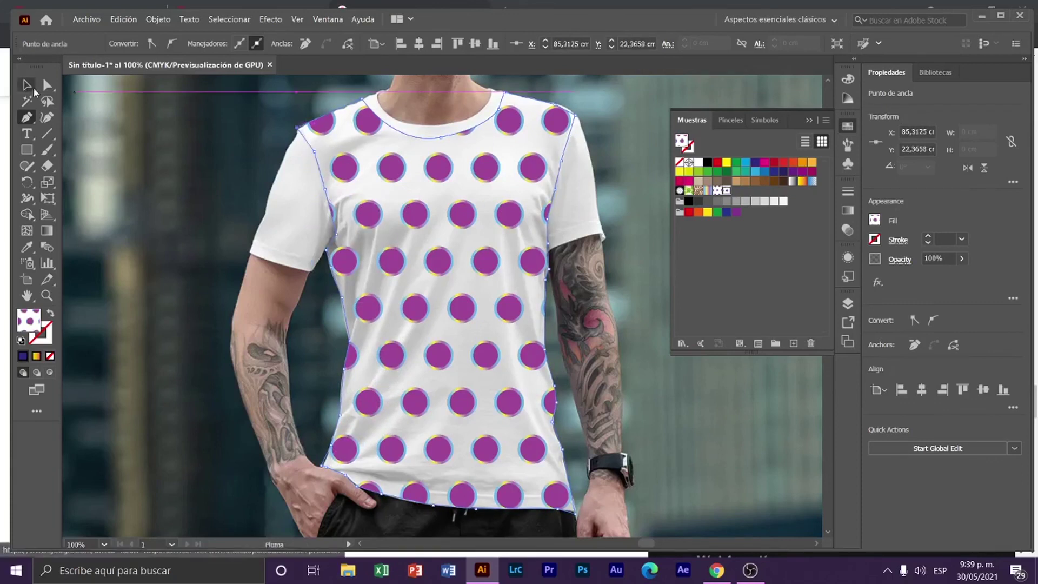
left_click(26, 85)
Change the blend mode of the black shirt-body shape so the T-shirt's folds show through beneath the circle pattern
scroll(555, 290, "down", 3)
scroll(548, 326, "up", 1)
left_click(483, 327)
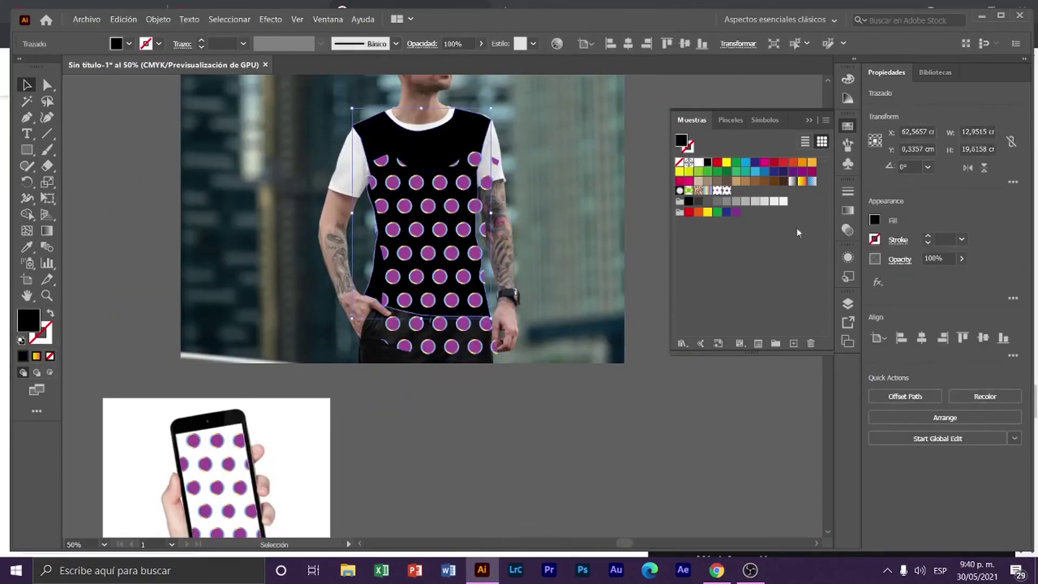
left_click(848, 230)
left_click(702, 206)
left_click(698, 252)
left_click(631, 390)
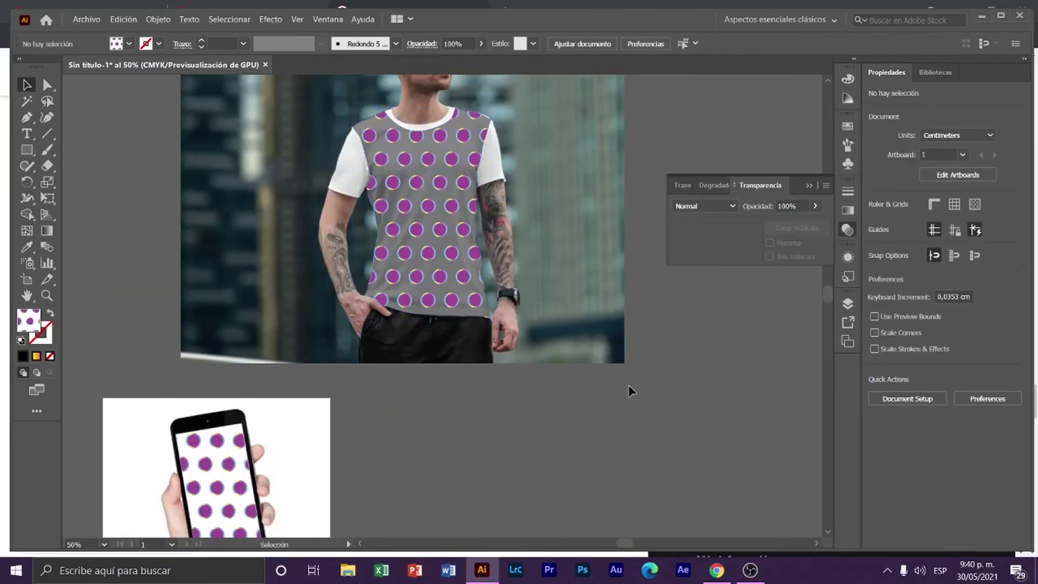